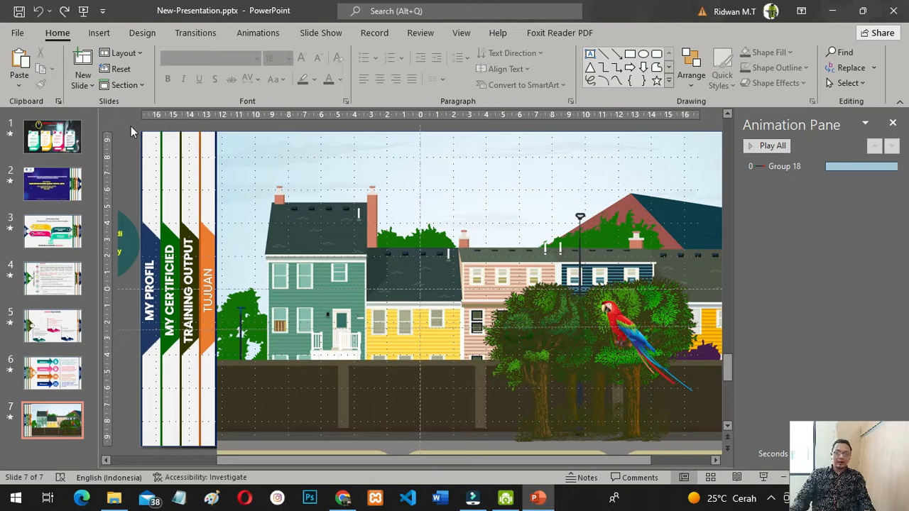
Switch to Chrome and look over the home page of the Digital Teknologi YouTube channel
left_click(343, 499)
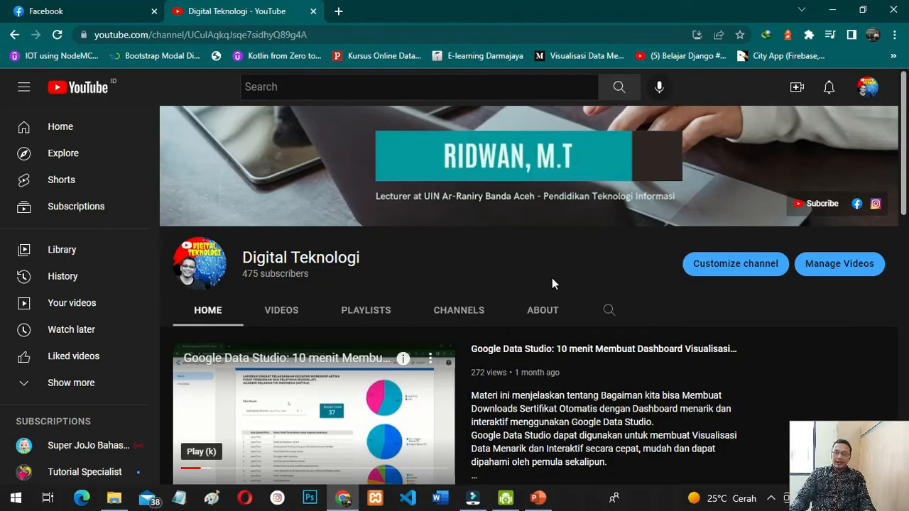
scroll(552, 279, "down", 2)
scroll(826, 292, "up", 2)
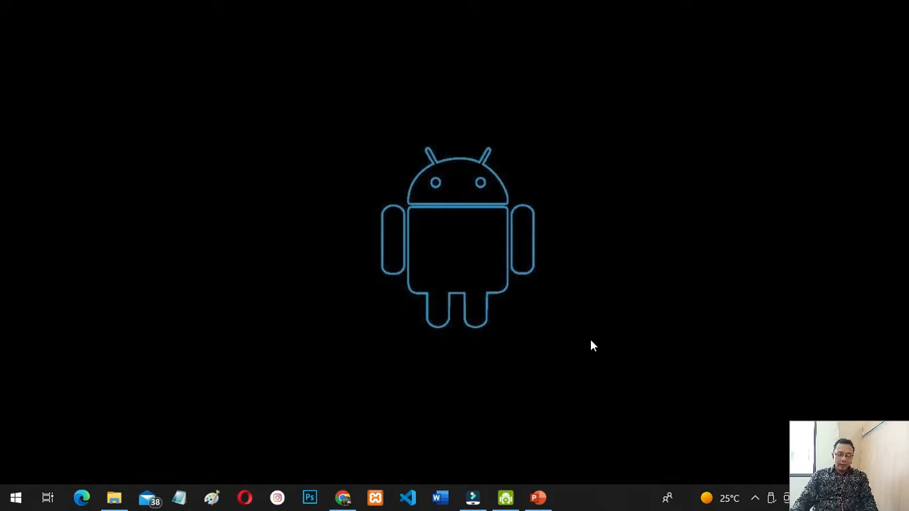
Search for PowerPoint on the computer, launch it and create a blank presentation
key("super")
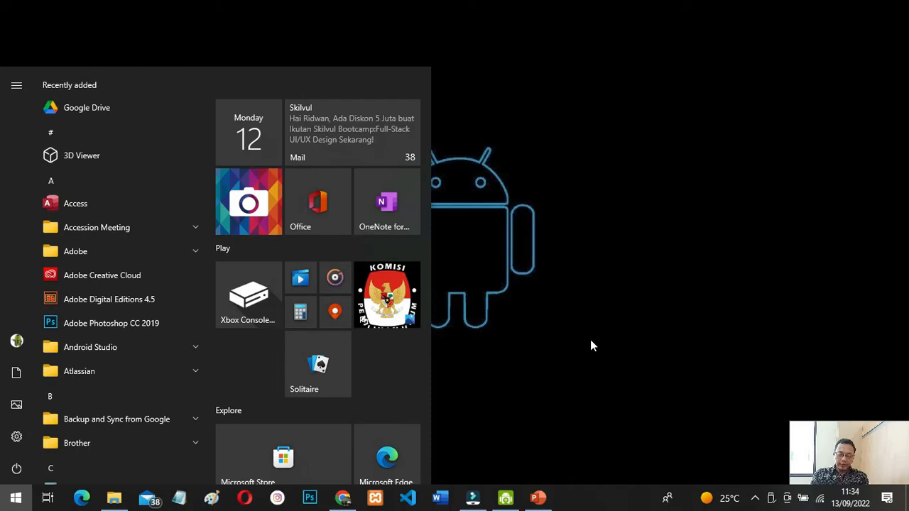
type("power")
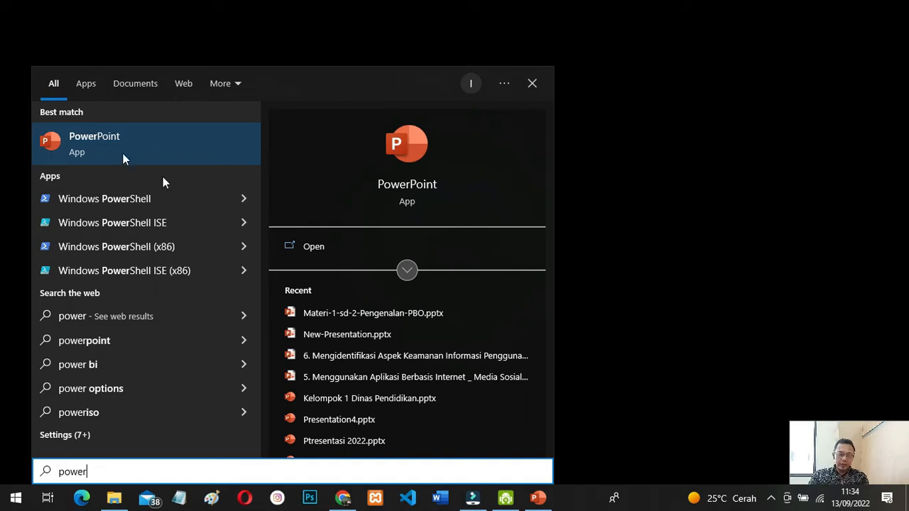
left_click(88, 151)
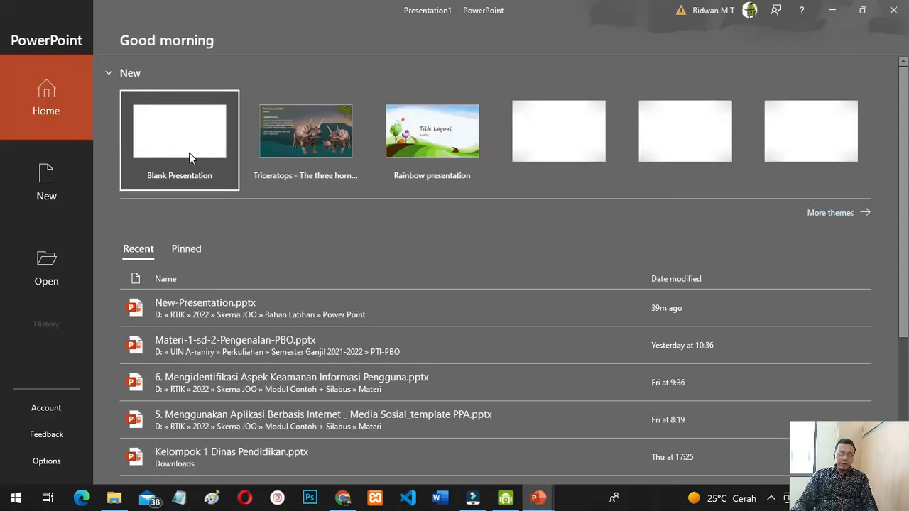
left_click(198, 133)
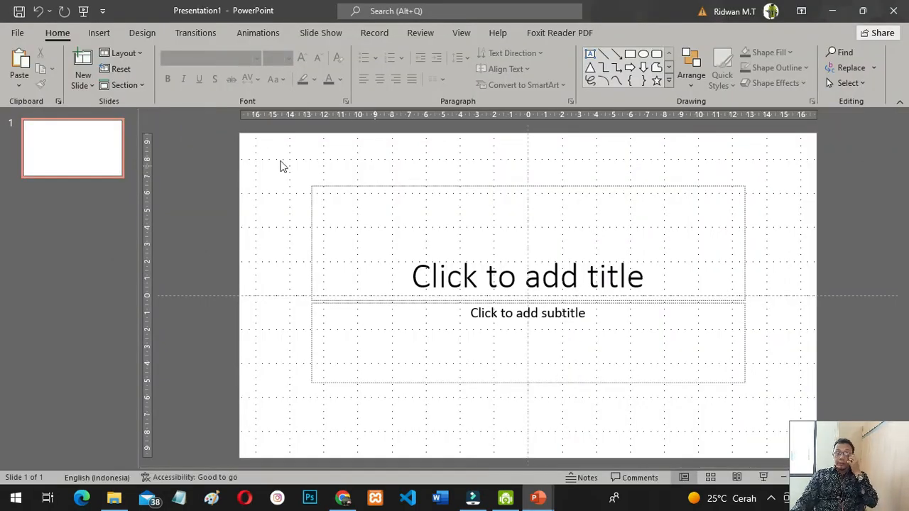
Delete the title and subtitle placeholders from the first slide
left_click(215, 162)
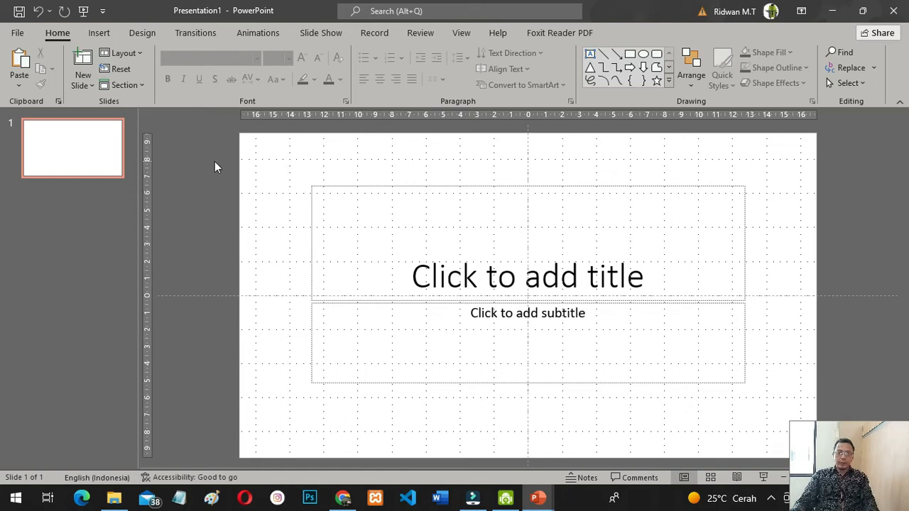
key("ctrl+a")
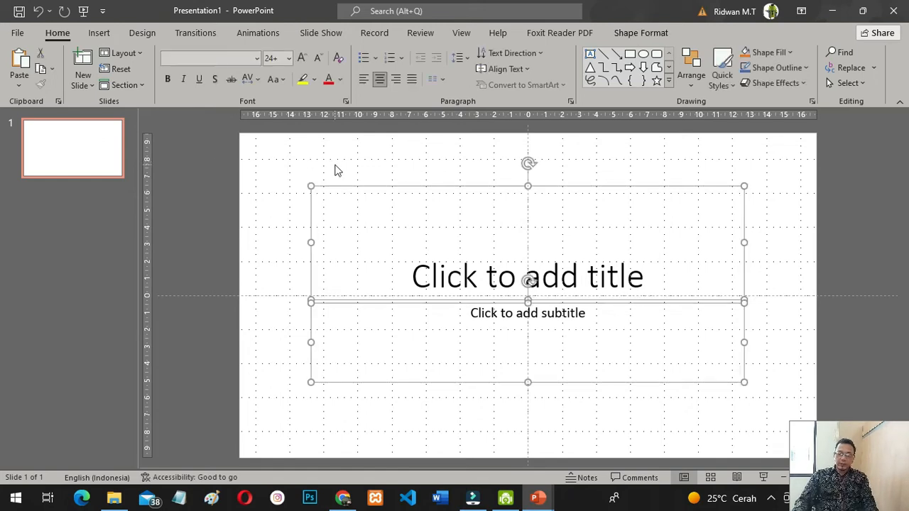
key("Delete")
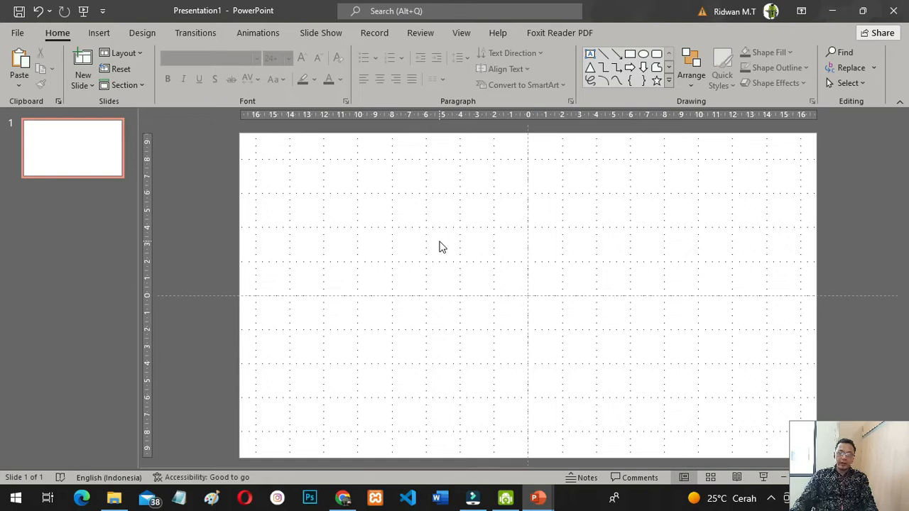
Turn off the slide gridlines and slightly narrow the slide thumbnail area
left_click(461, 34)
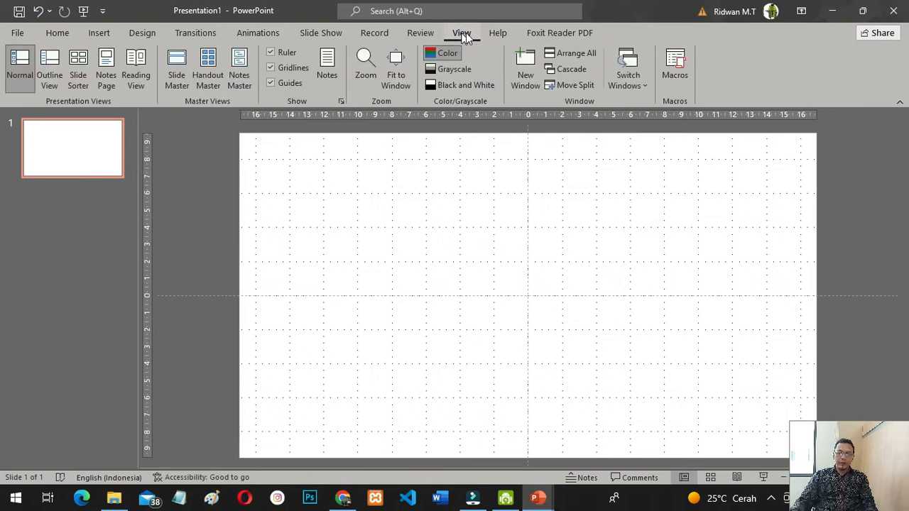
left_click(272, 83)
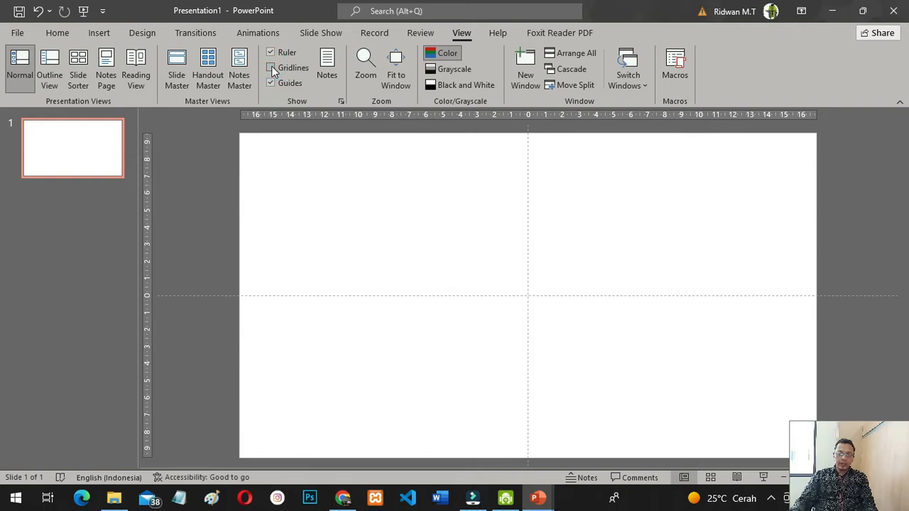
left_click(271, 68)
left_click(273, 68)
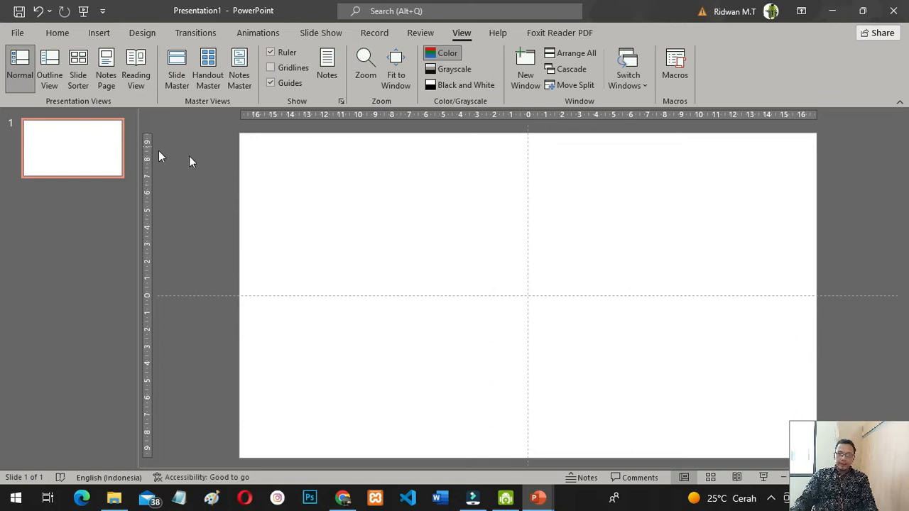
left_click_drag(138, 125, 136, 124)
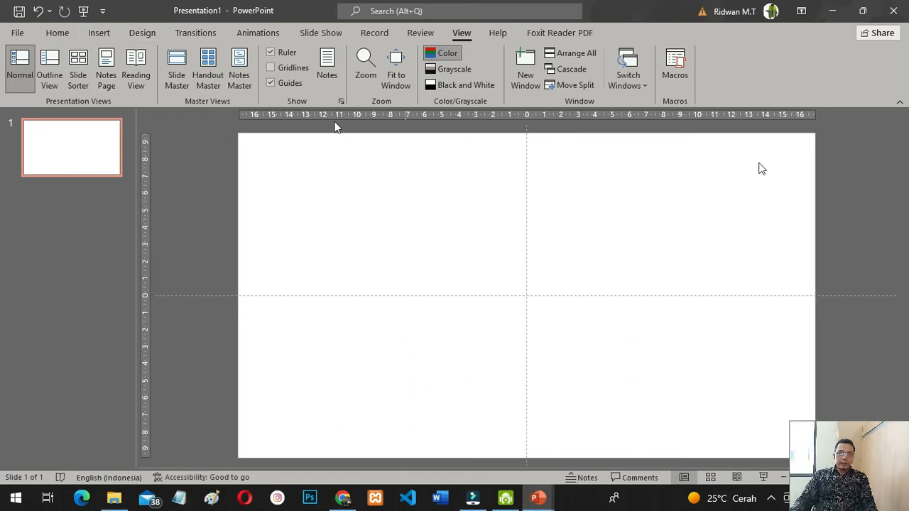
Give the slide background a solid fill in the lightest gray shade of the white theme color
left_click(142, 34)
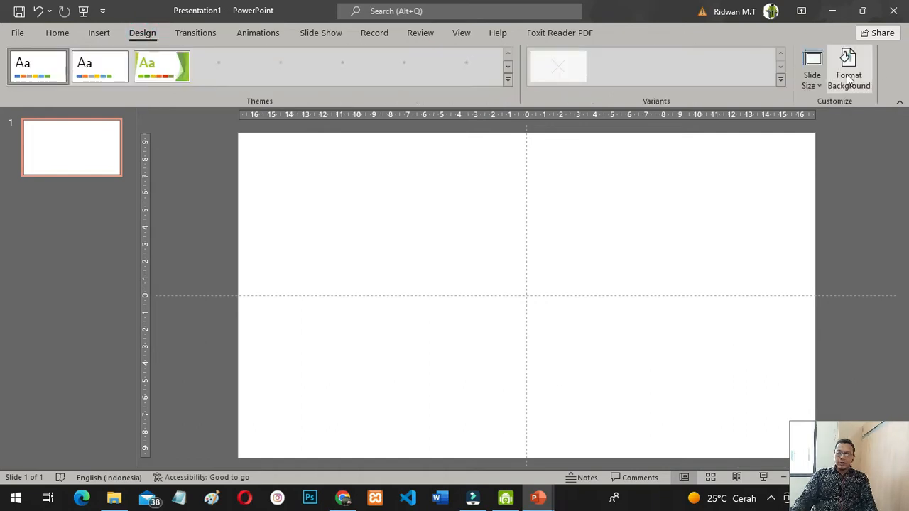
left_click(849, 78)
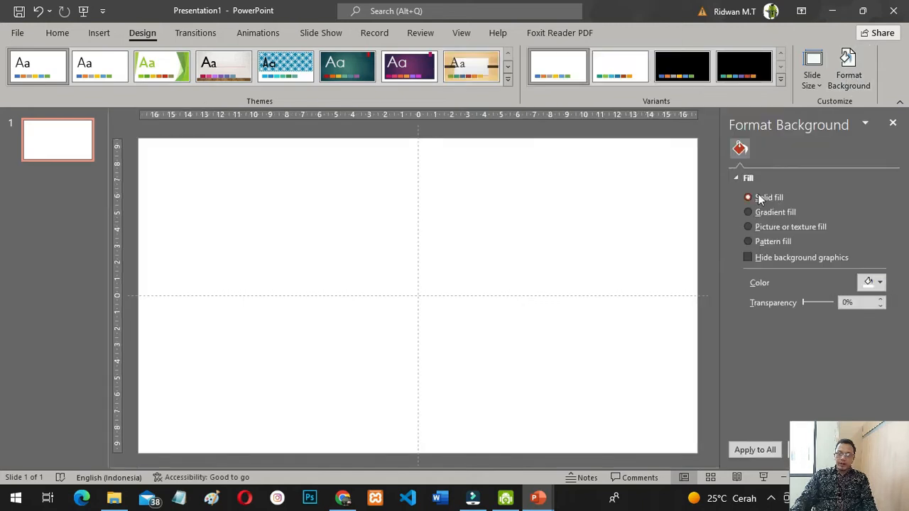
left_click(880, 284)
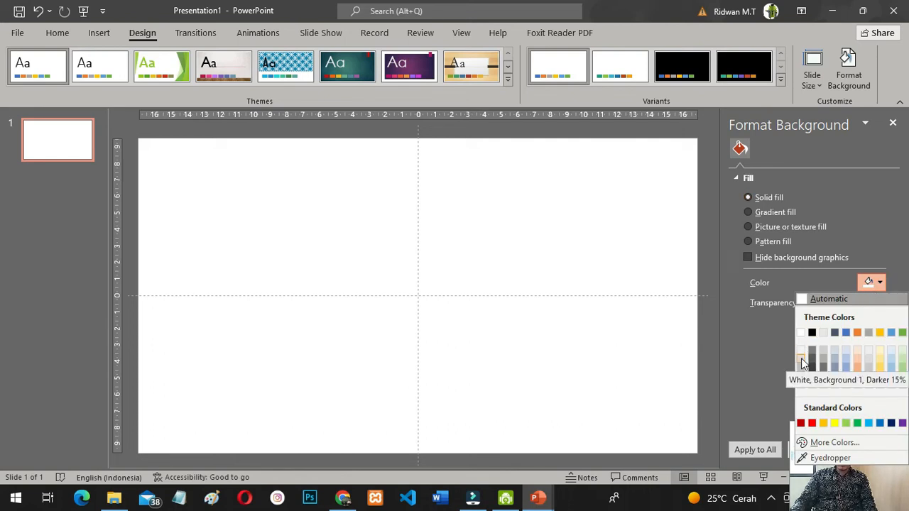
left_click(801, 358)
left_click(879, 282)
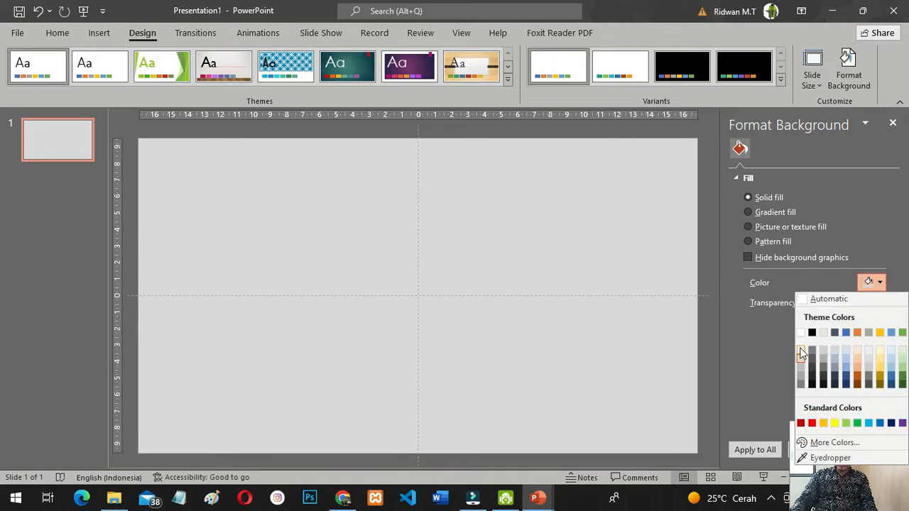
left_click(801, 352)
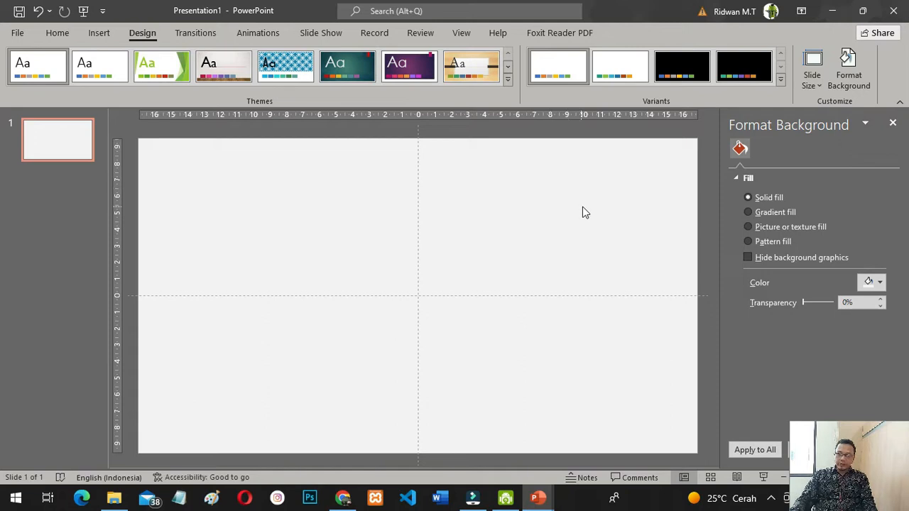
left_click(894, 124)
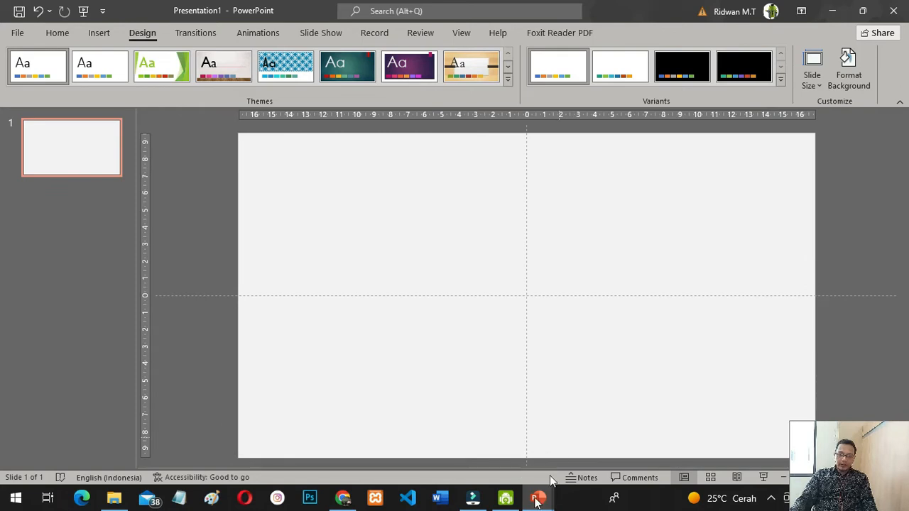
Switch to New-Presentation.pptx, view the card design on slide 1 as reference, and return to Presentation1
mouse_move(538, 497)
left_click(496, 454)
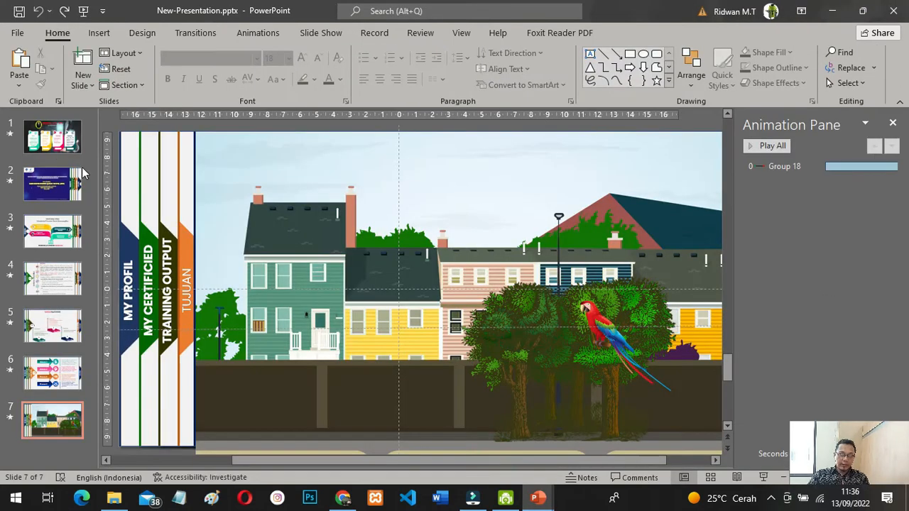
left_click(50, 143)
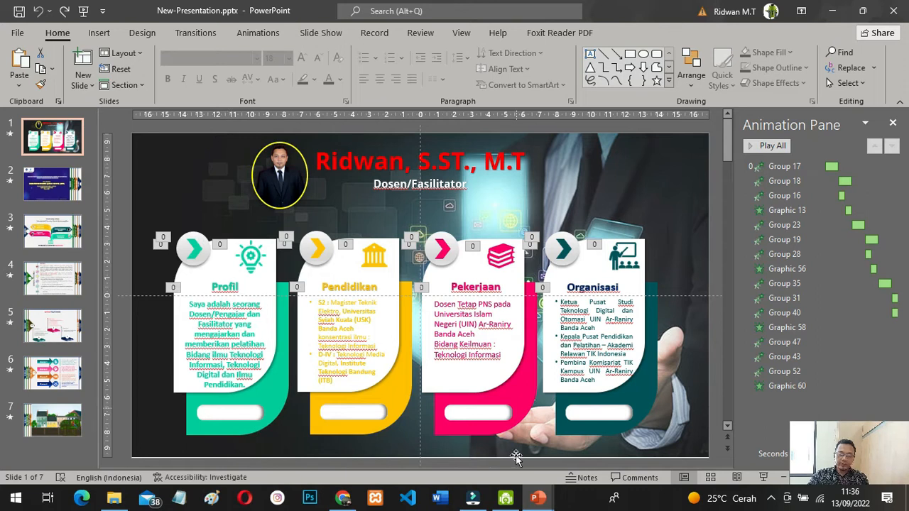
left_click(586, 437)
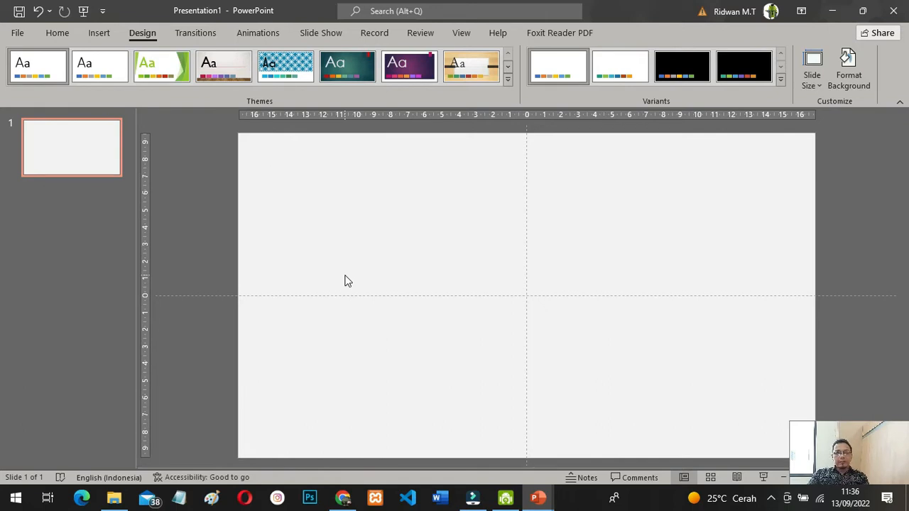
Draw a rectangle with round diagonal corners, about 11.5 cm high and 7 cm wide, on the slide's left half and remove its outline
left_click(101, 36)
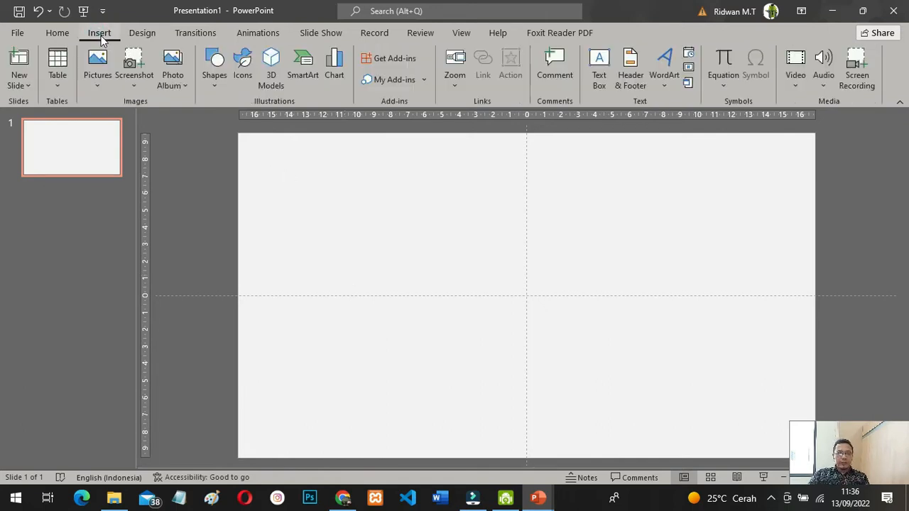
left_click(216, 91)
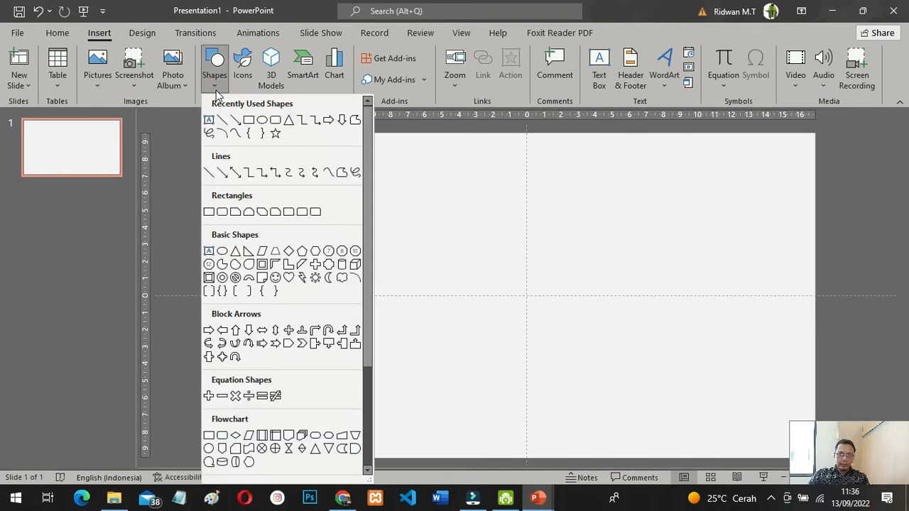
left_click(316, 212)
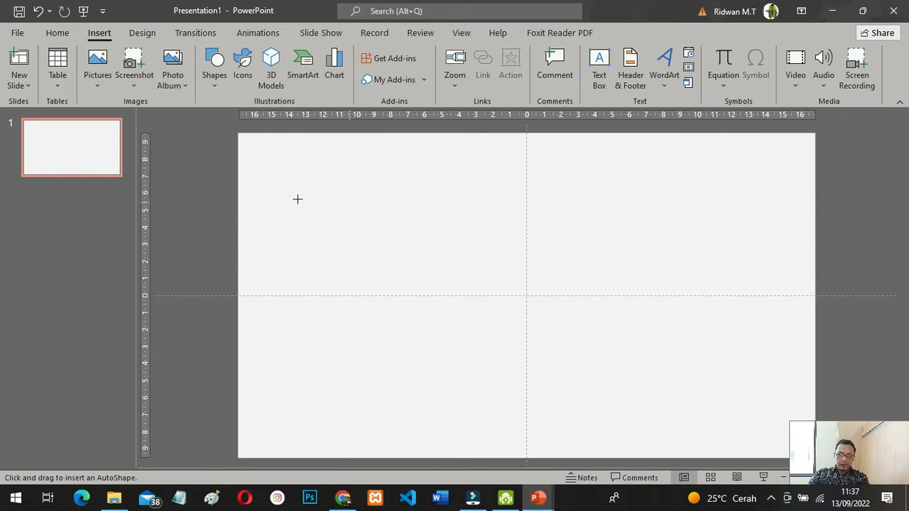
left_click_drag(312, 191, 430, 389)
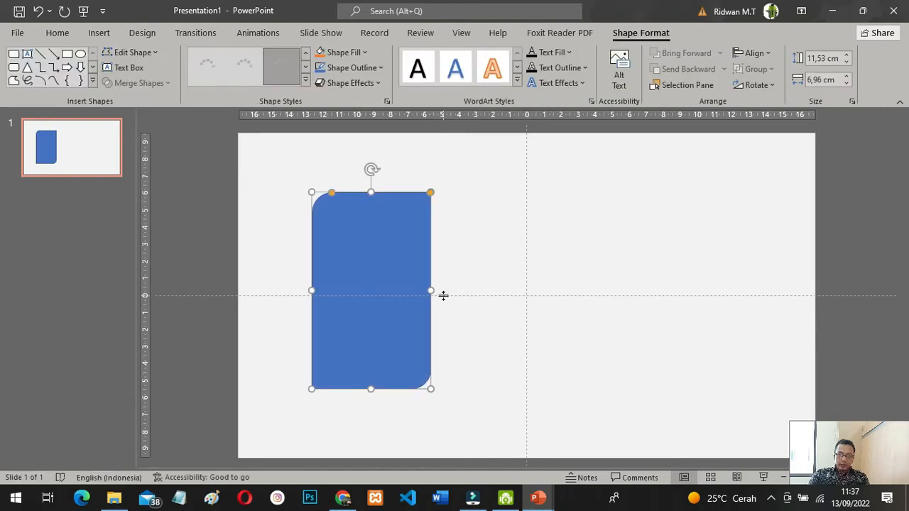
left_click(380, 67)
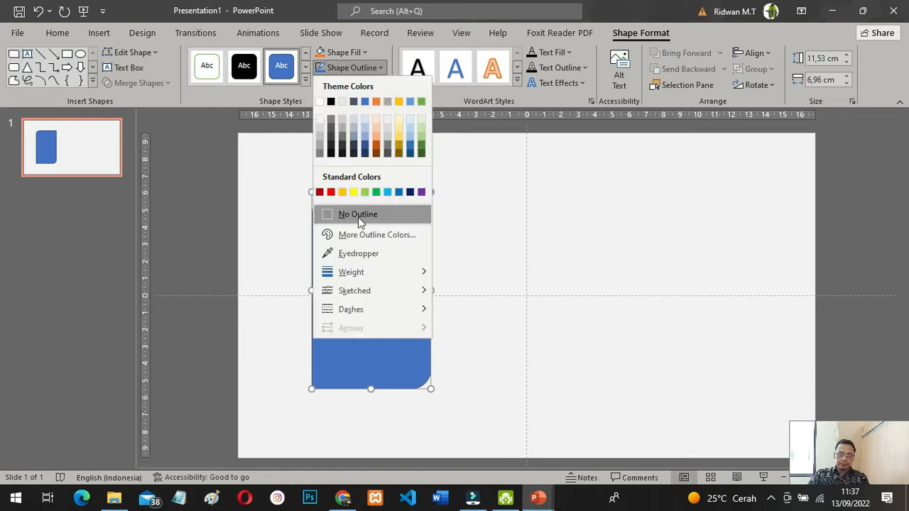
left_click(359, 216)
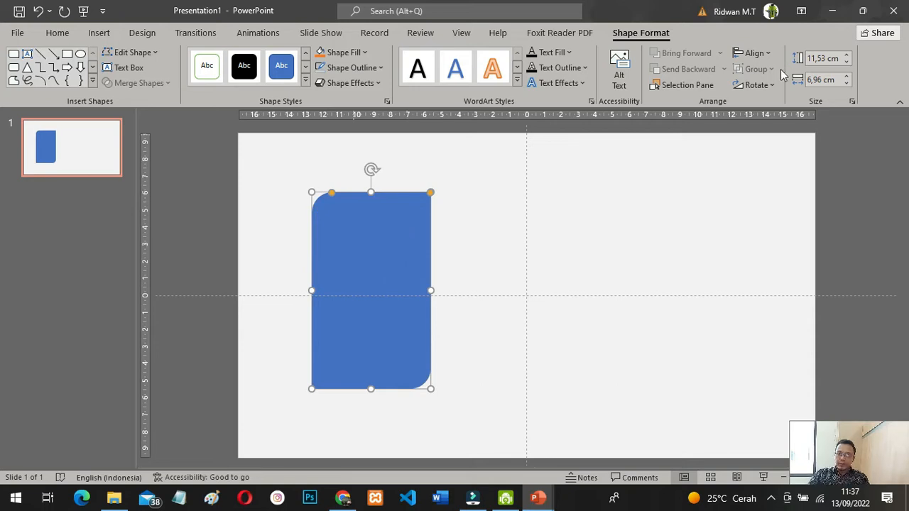
Set the height of the round-cornered rectangle to 9 cm
left_click(825, 58)
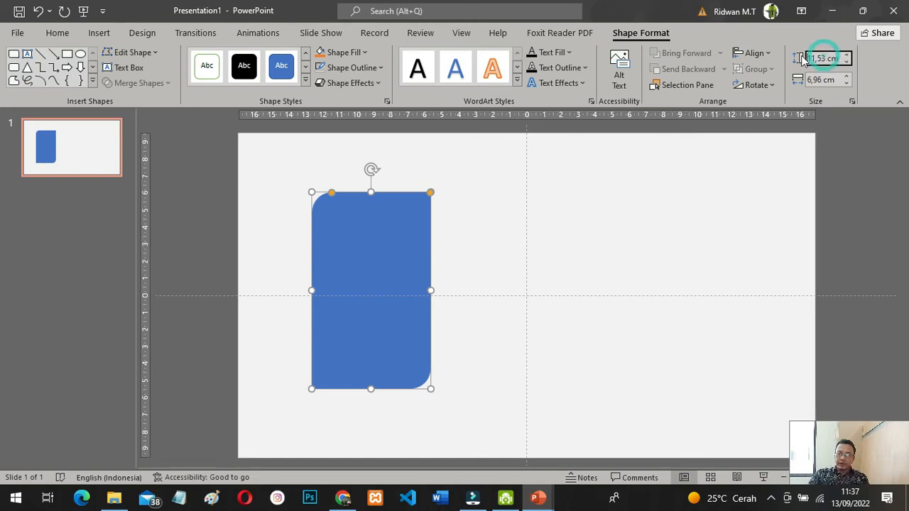
type("11,3")
key("Return")
left_click(847, 63)
left_click(847, 63)
left_click(846, 62)
left_click(846, 62)
left_click(846, 62)
left_click(846, 63)
left_click(847, 63)
left_click(846, 63)
left_click(847, 63)
left_click(846, 62)
left_click(847, 62)
left_click(846, 63)
left_click(847, 63)
left_click(847, 62)
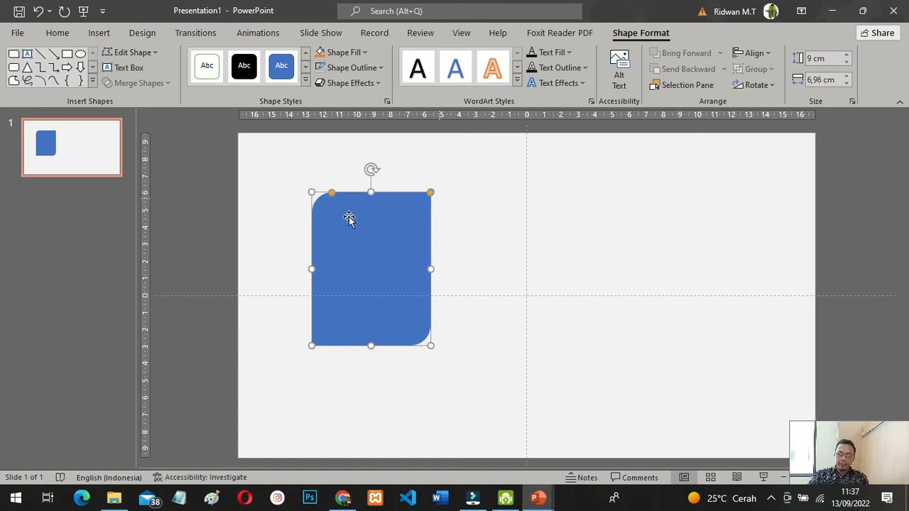
Set the rectangle's width to 6 cm and move it down and slightly left, centered vertically on the horizontal guide
left_click(821, 80)
key("Right")
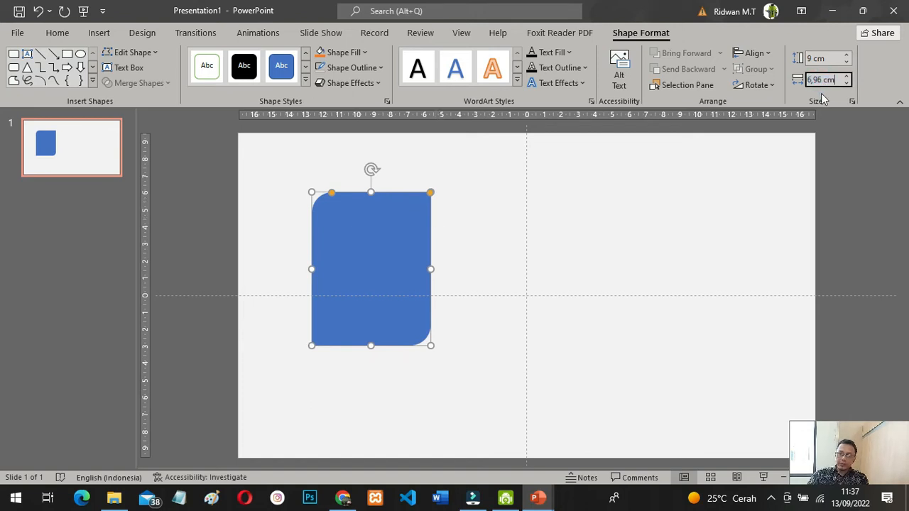
key("BackSpace")
key("BackSpace")
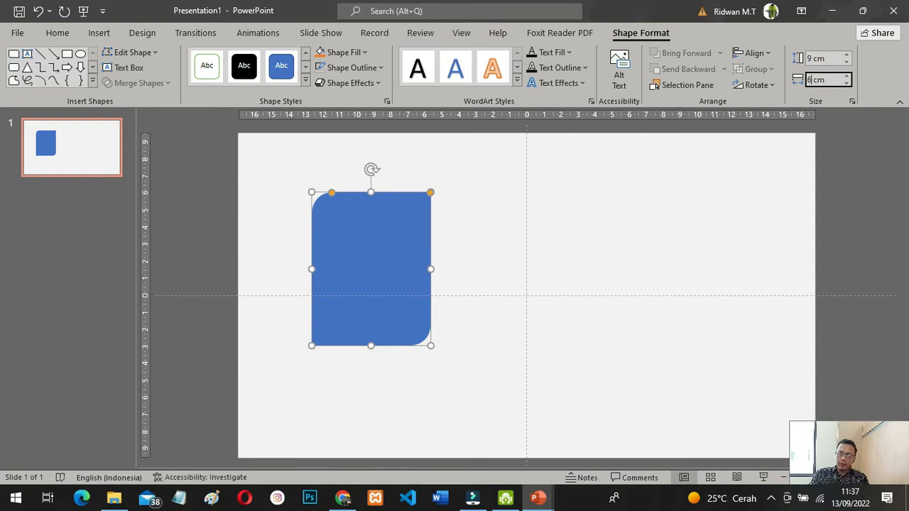
key("Return")
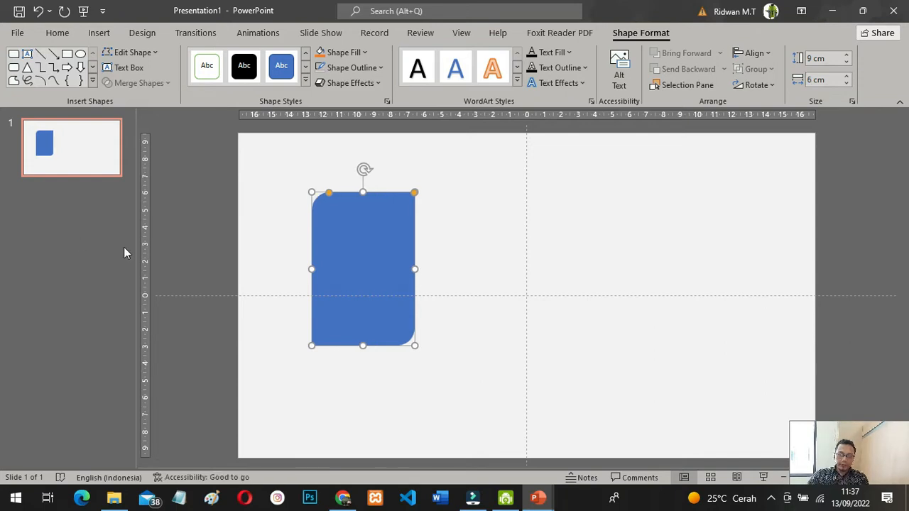
left_click_drag(363, 218, 350, 250)
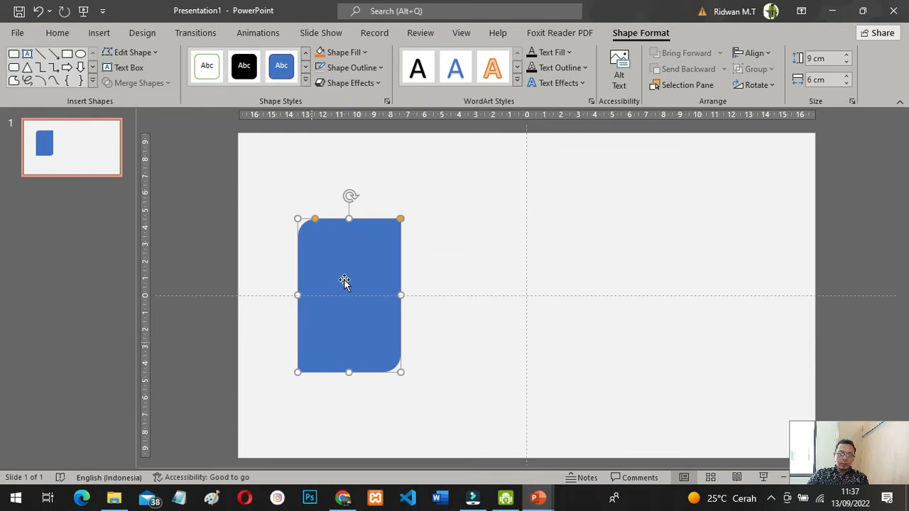
Fill the round-cornered rectangle with white and reposition it in the slide's upper-left area
left_click(366, 52)
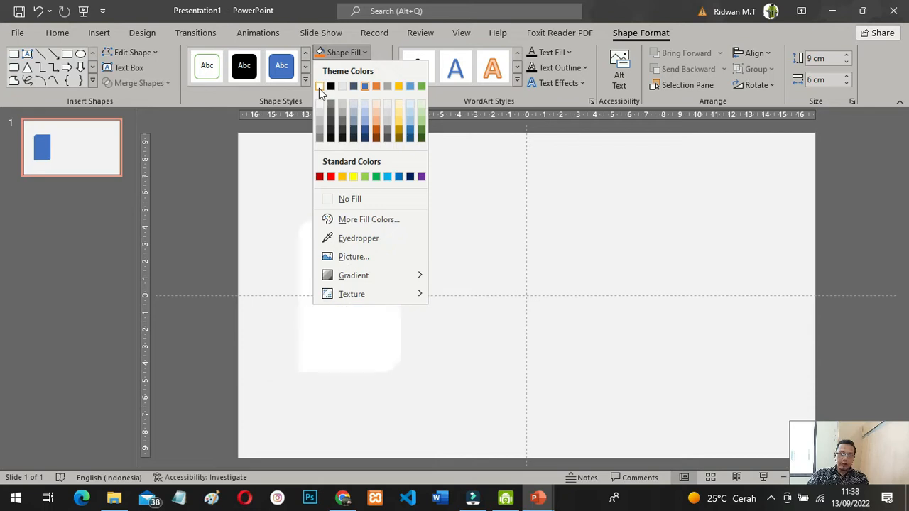
left_click(319, 88)
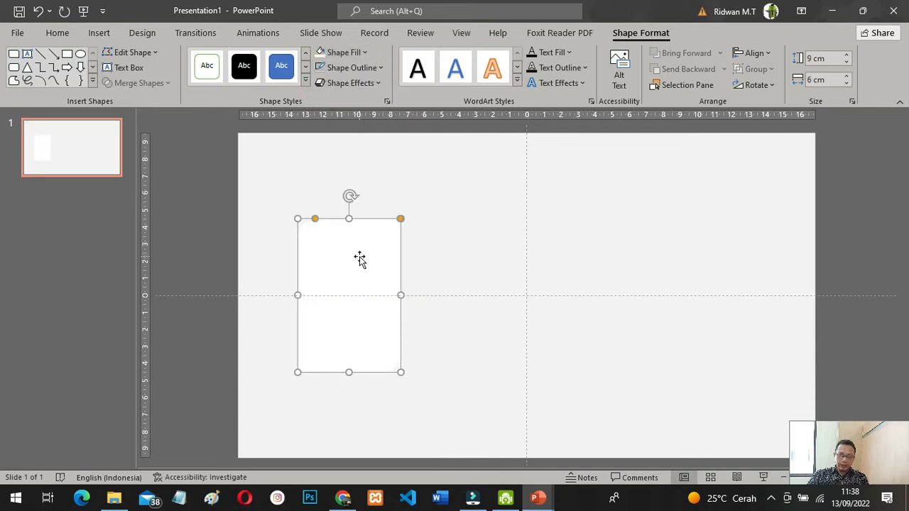
left_click_drag(359, 256, 412, 262)
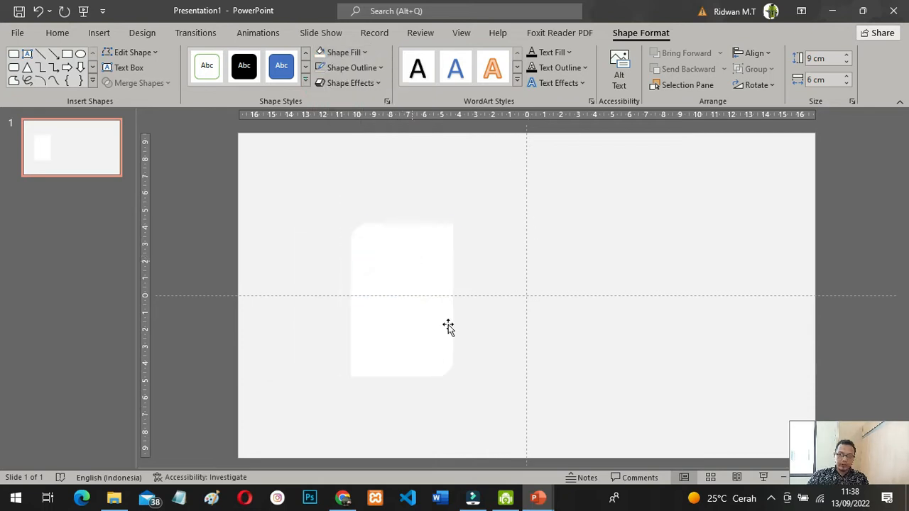
mouse_move(539, 497)
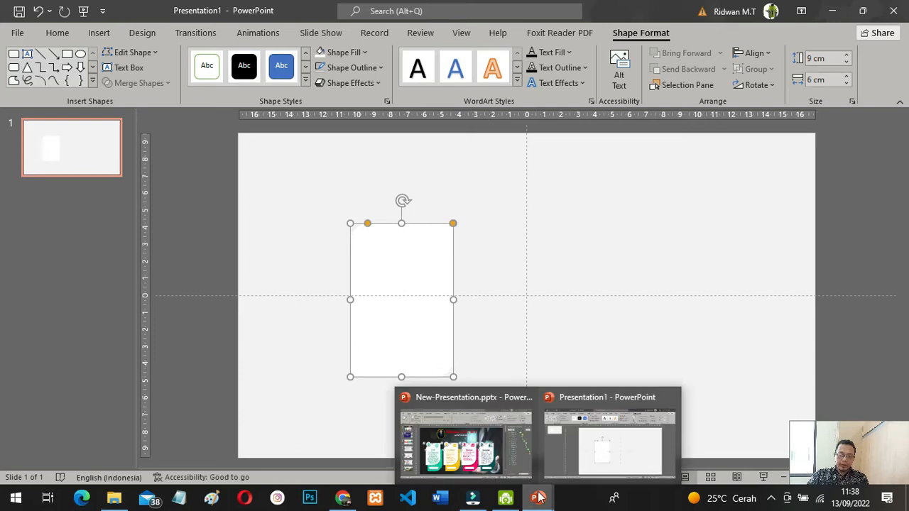
left_click_drag(416, 256, 363, 233)
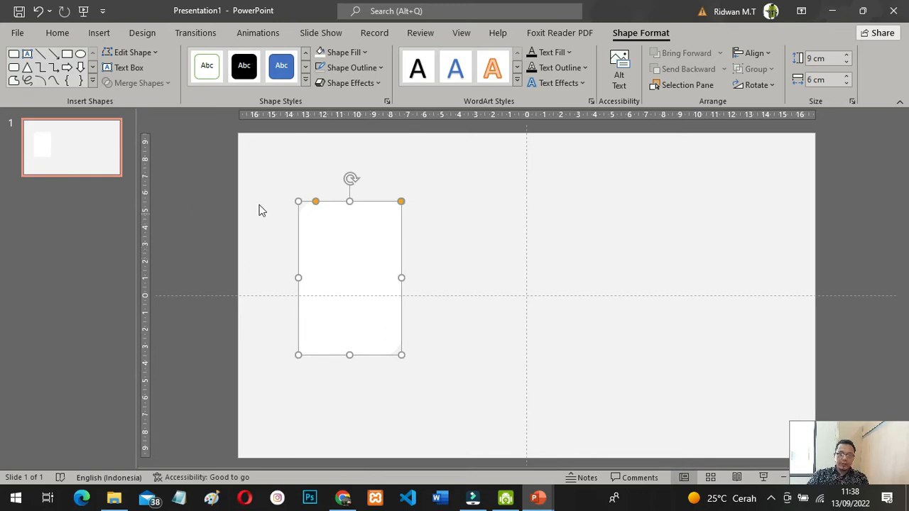
left_click_drag(366, 260, 349, 245)
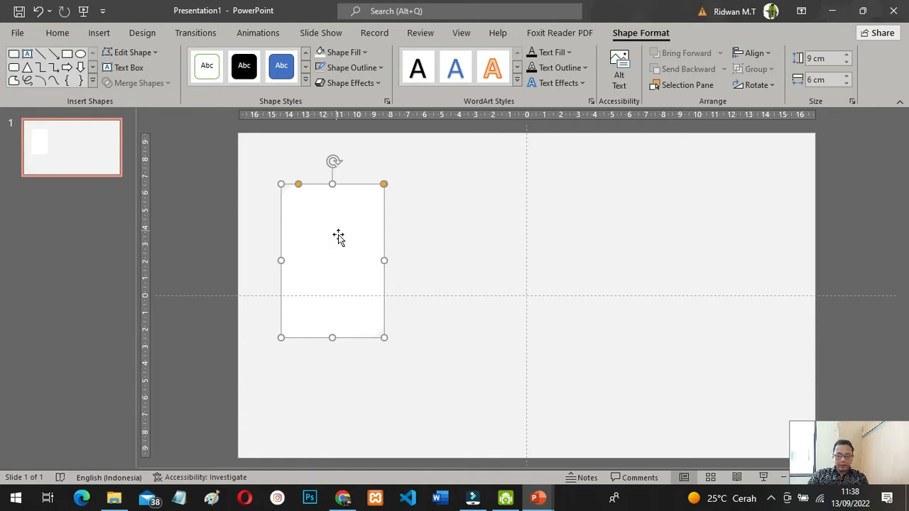
Increase the card's diagonal corner rounding to half its width and shift the card slightly up and right
left_click(299, 187)
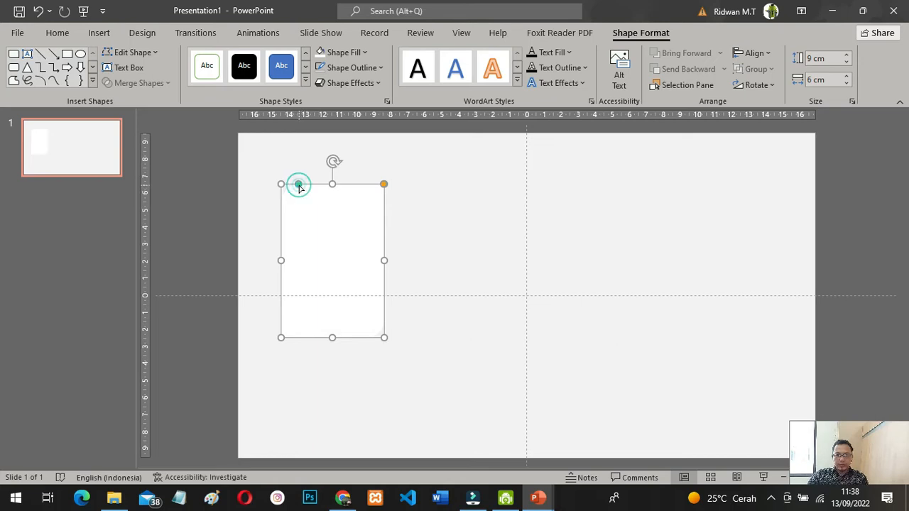
left_click(345, 261)
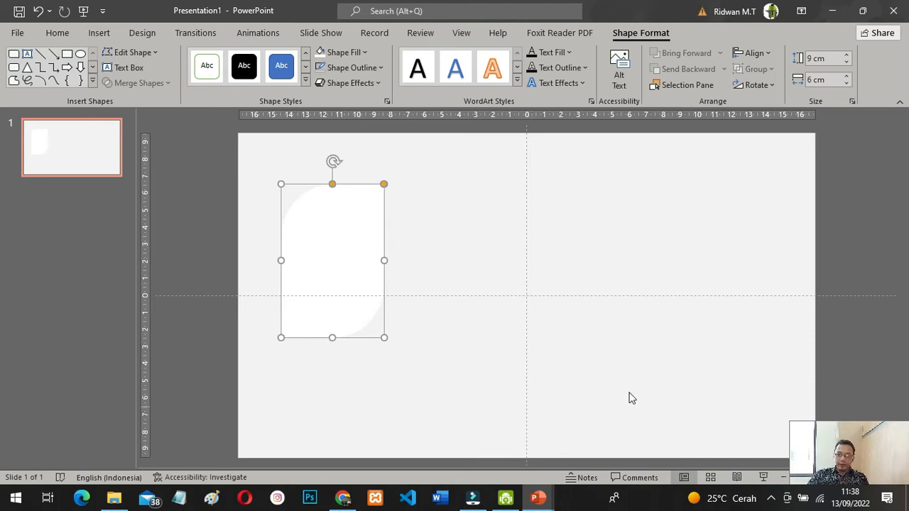
scroll(448, 323, "up", 2)
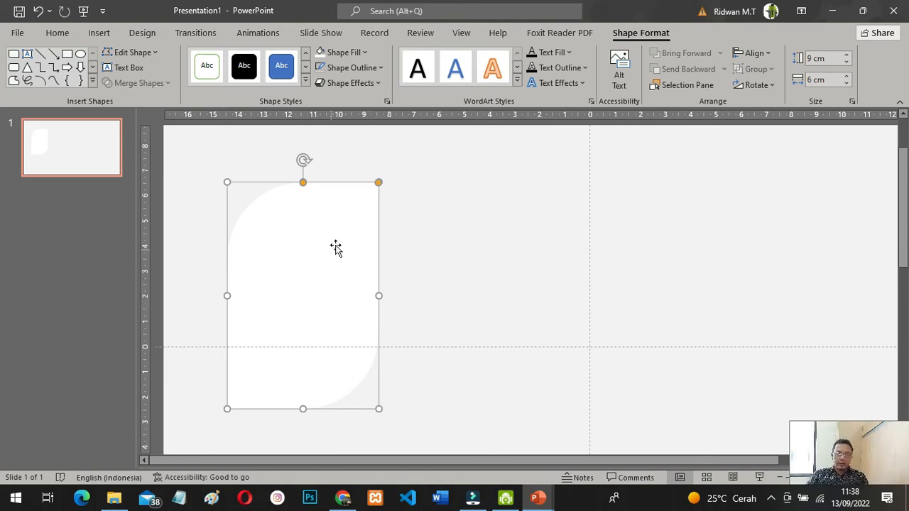
left_click_drag(312, 255, 319, 230)
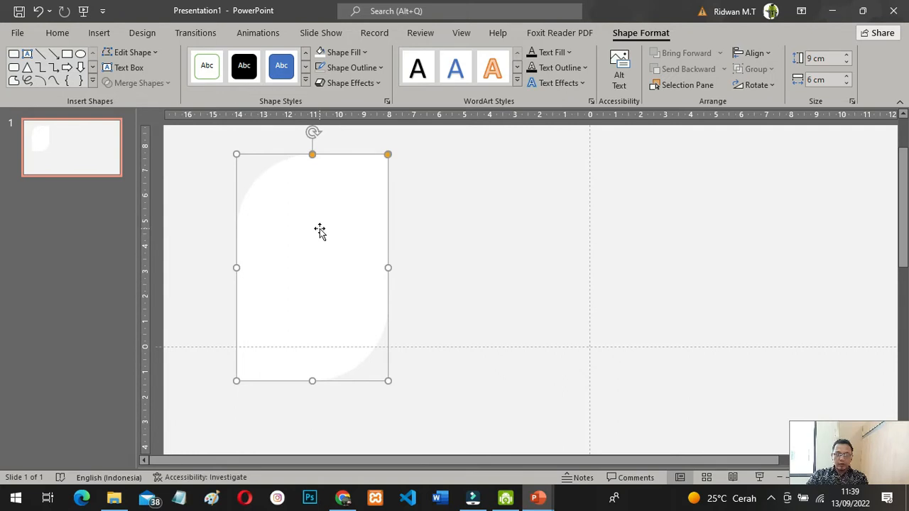
Duplicate the white card with the copy offset slightly down and right, and fill the copy with standard green
left_click_drag(319, 231, 352, 273)
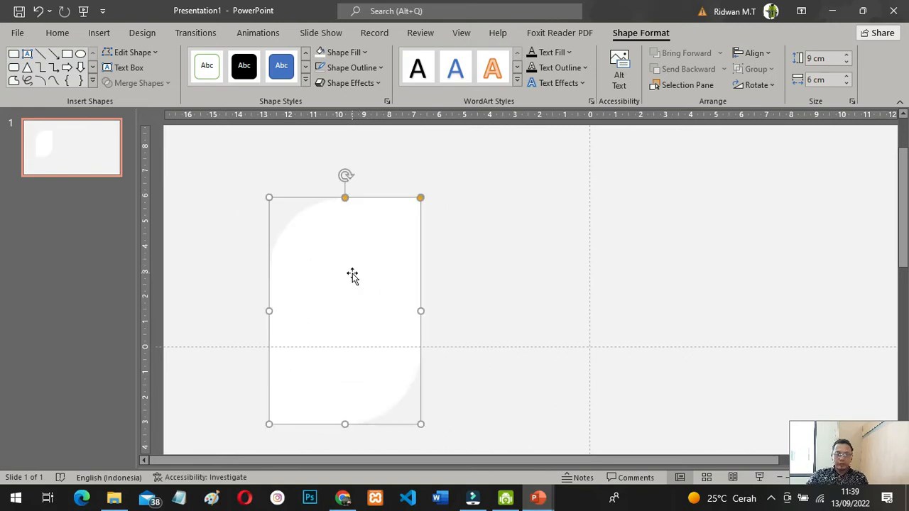
key("ctrl+z")
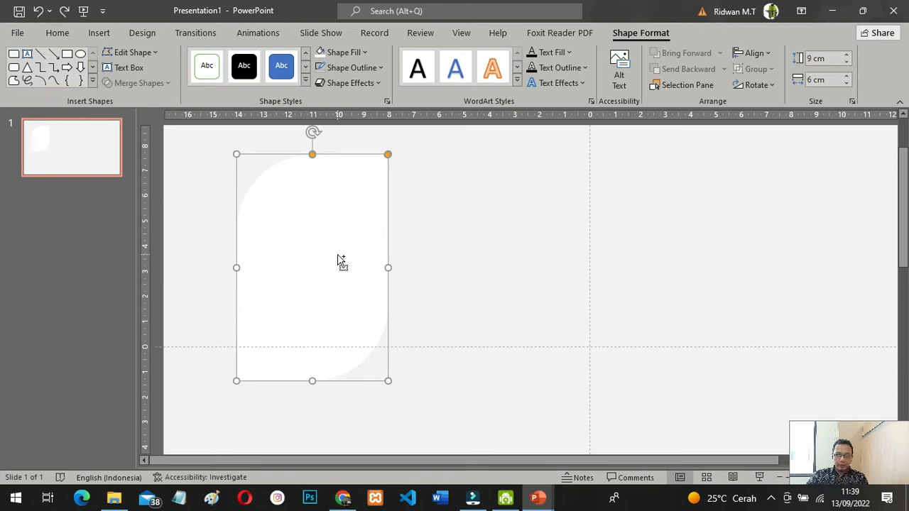
left_click_drag(340, 261, 356, 293)
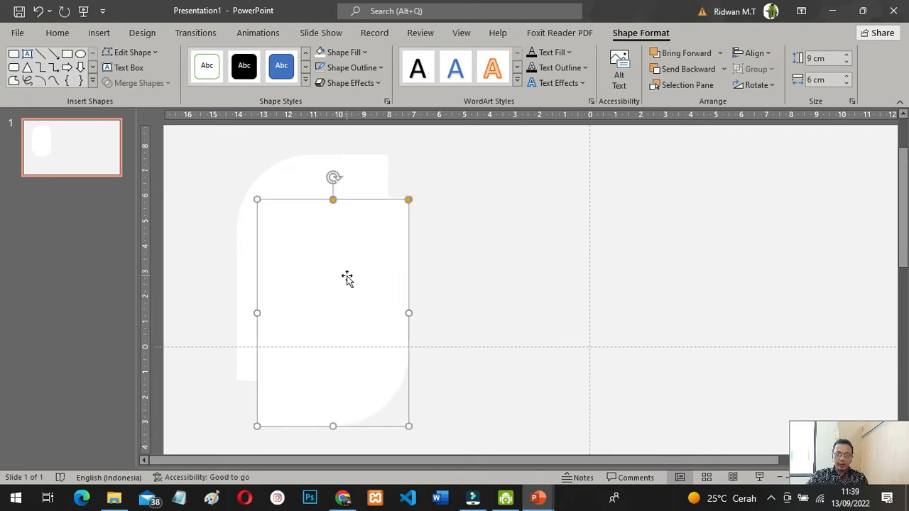
left_click(366, 56)
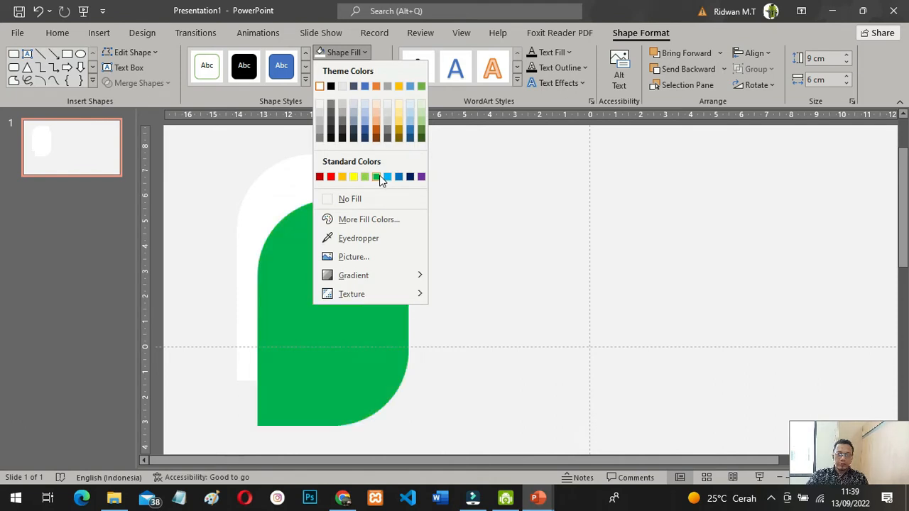
left_click(377, 176)
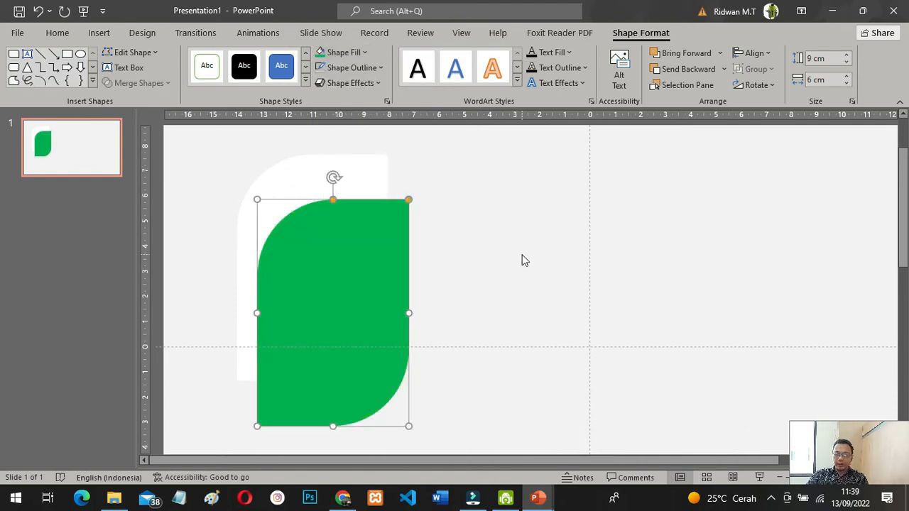
Switch to New-Presentation.pptx, check how its white and coloured card layers overlap on slide 1, and return to Presentation1
left_click(533, 498)
left_click(465, 444)
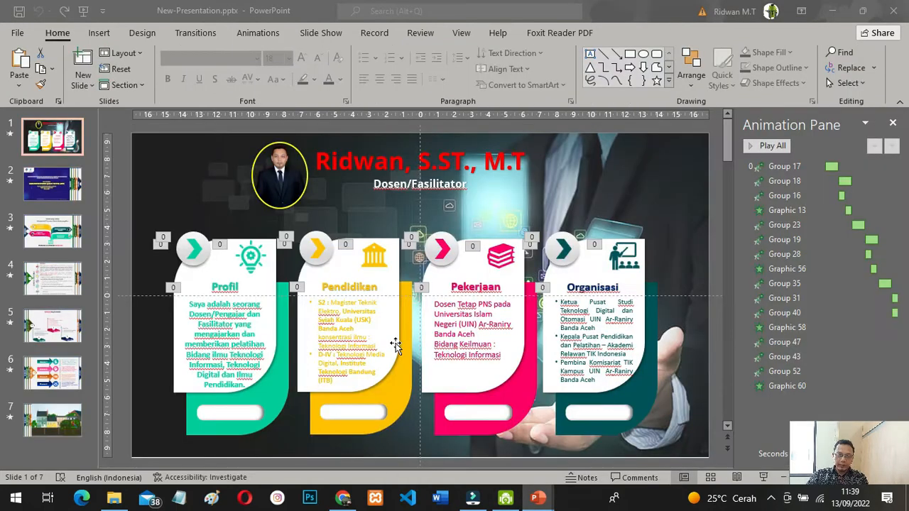
left_click(537, 498)
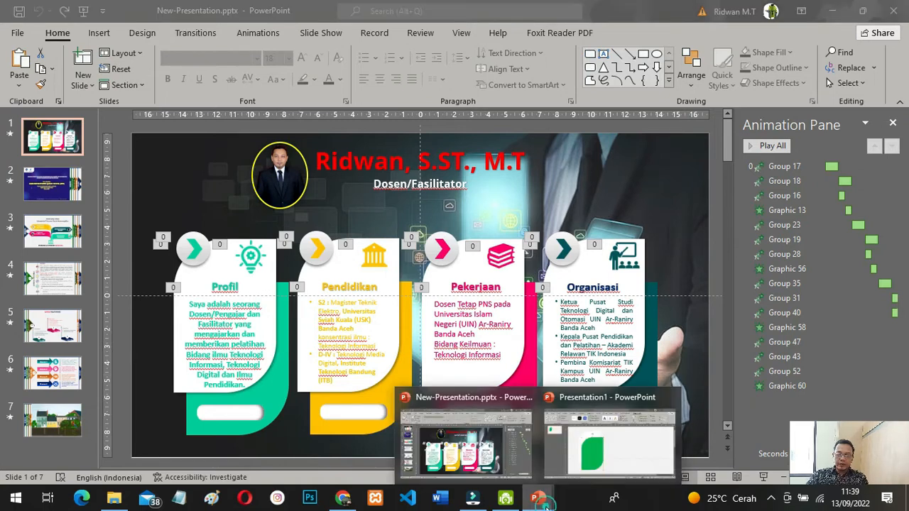
left_click(622, 464)
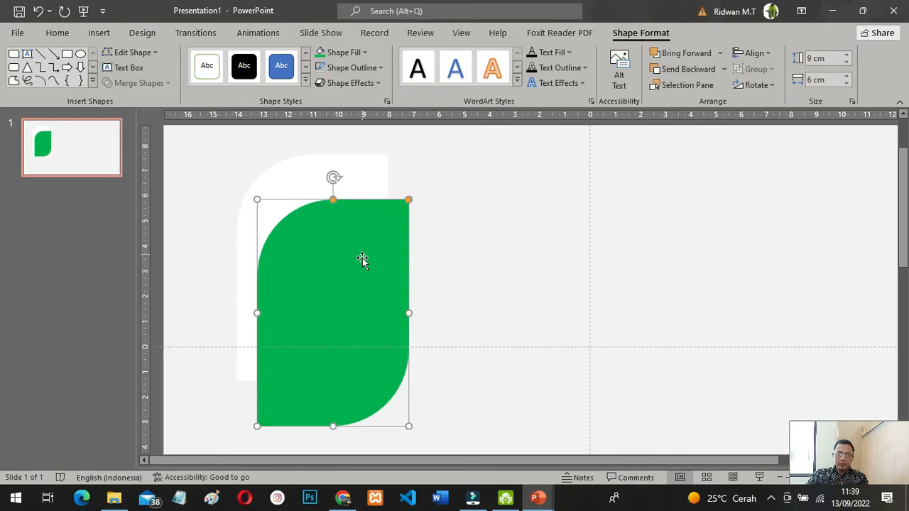
Bring the white card to the front of the green one and nudge it slightly right
left_click(373, 186)
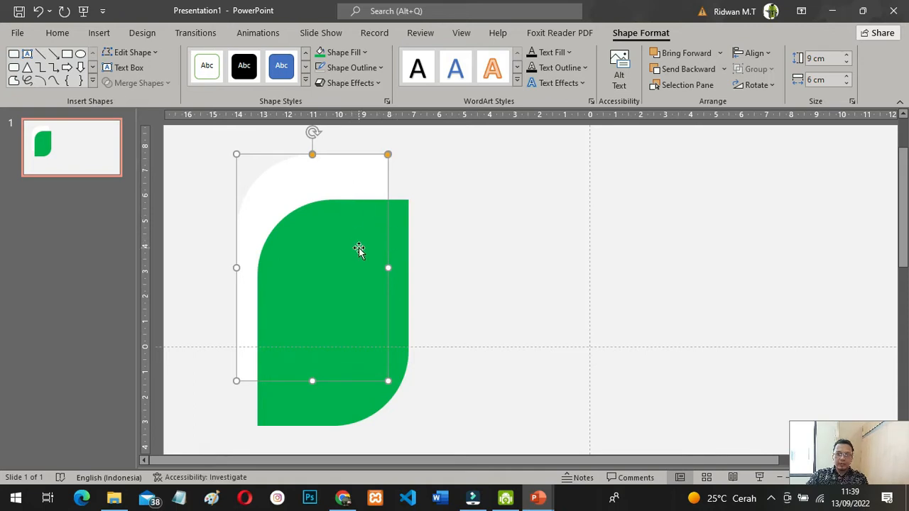
right_click(341, 179)
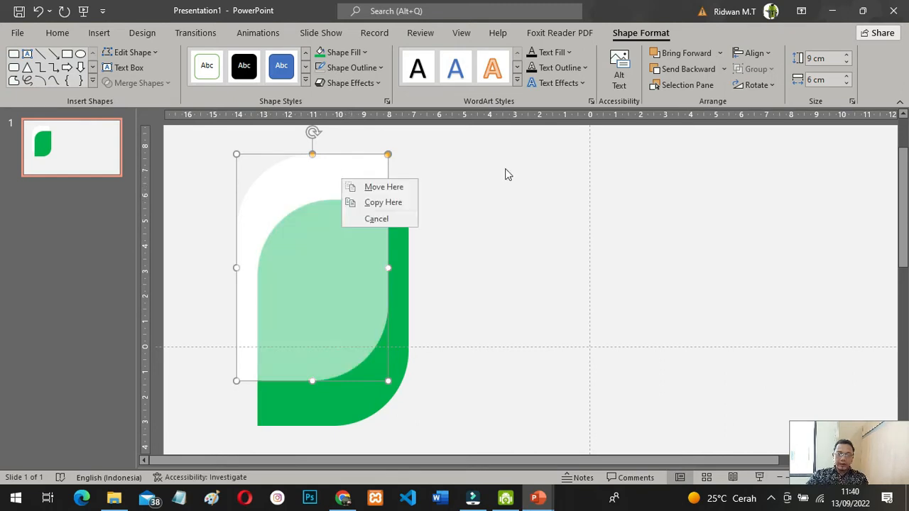
left_click(508, 169)
left_click(348, 181)
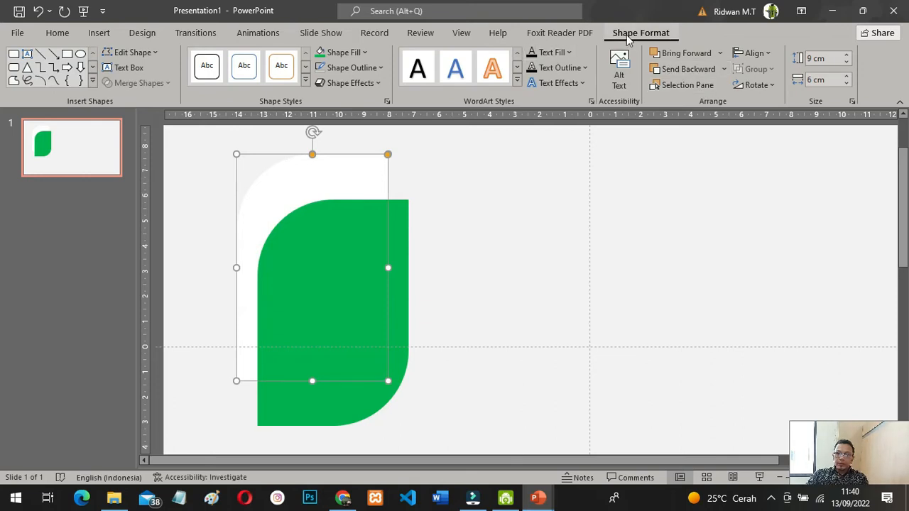
left_click(720, 53)
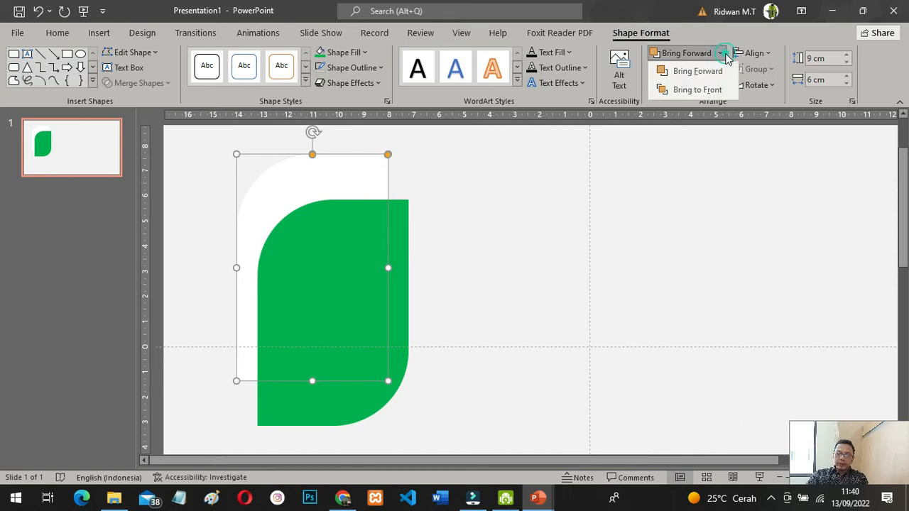
left_click(716, 91)
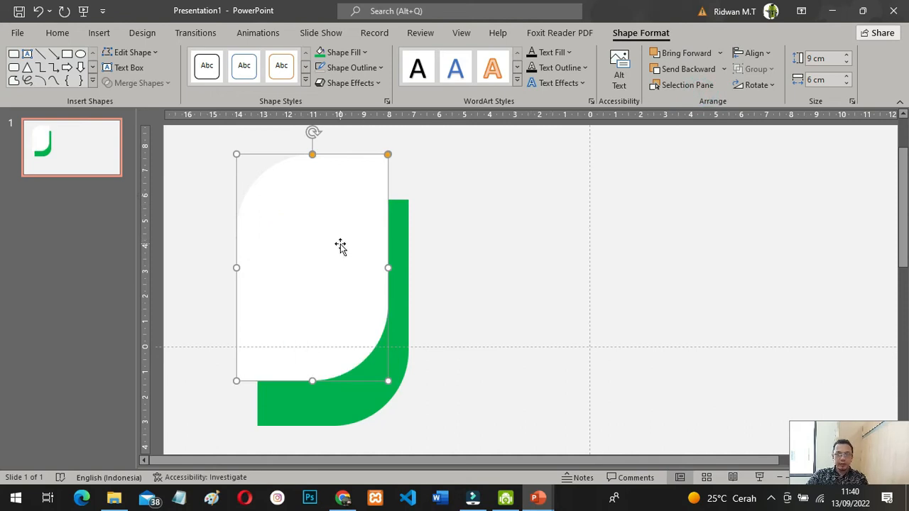
key("Escape")
left_click_drag(339, 243, 342, 244)
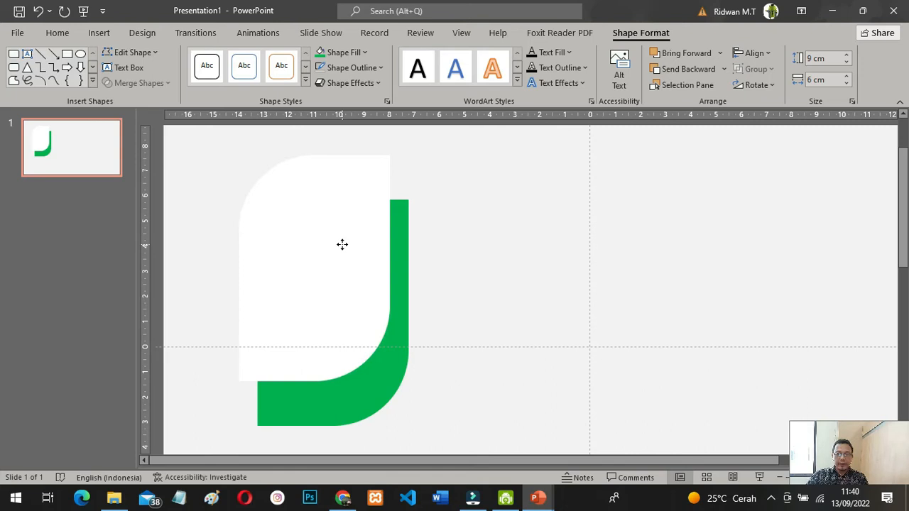
left_click_drag(342, 244, 343, 245)
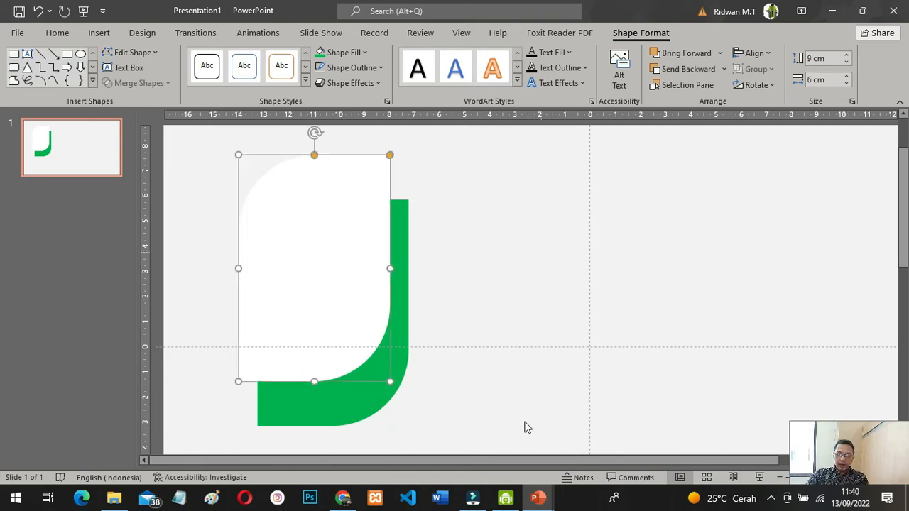
Switch to New-Presentation.pptx to examine the cards' headings on slide 1, and return to Presentation1
mouse_move(538, 495)
left_click(492, 463)
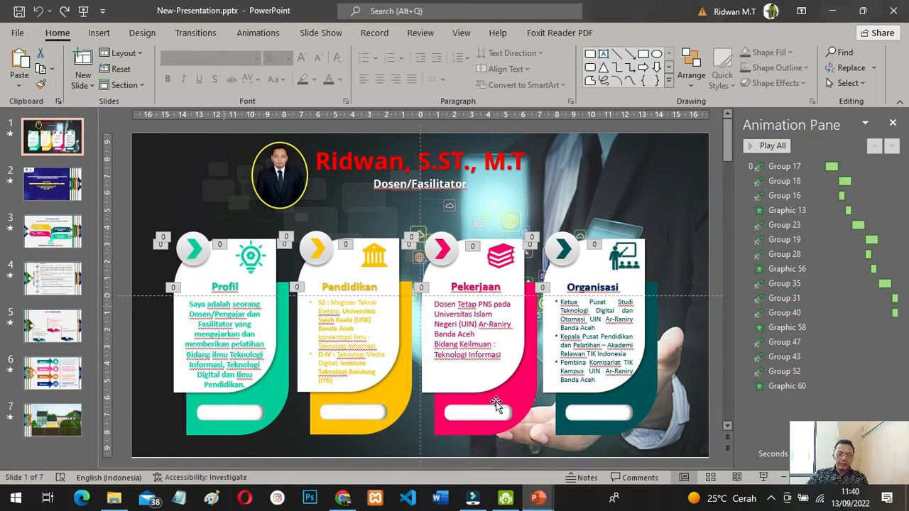
left_click(539, 500)
left_click(591, 458)
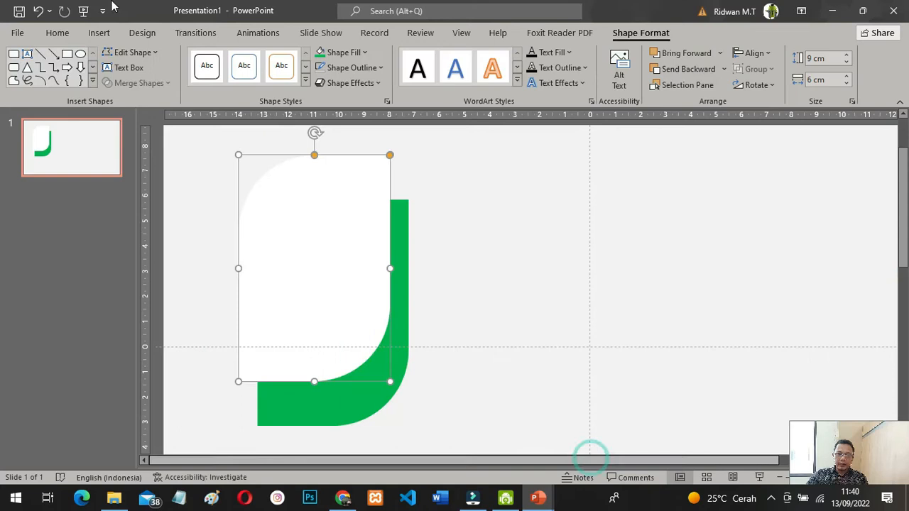
Insert WordArt in the plain black style with the text "Profil"
left_click(99, 33)
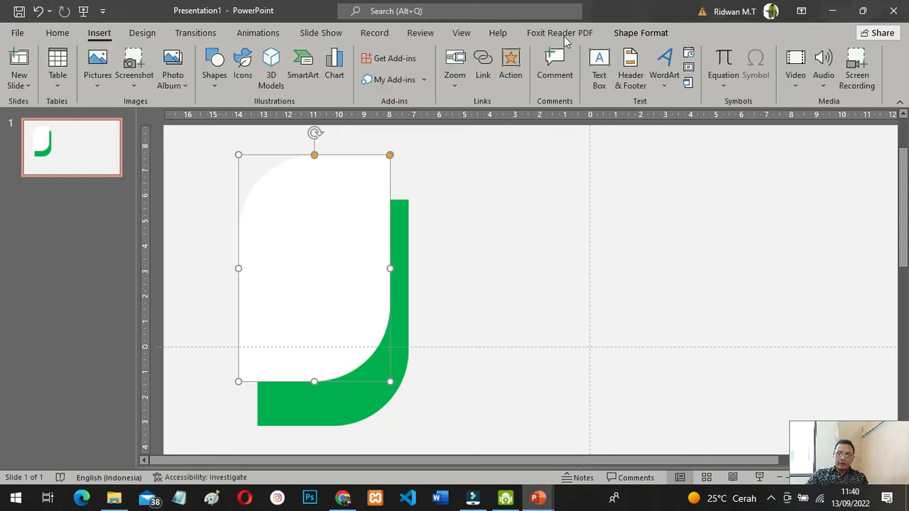
left_click(665, 85)
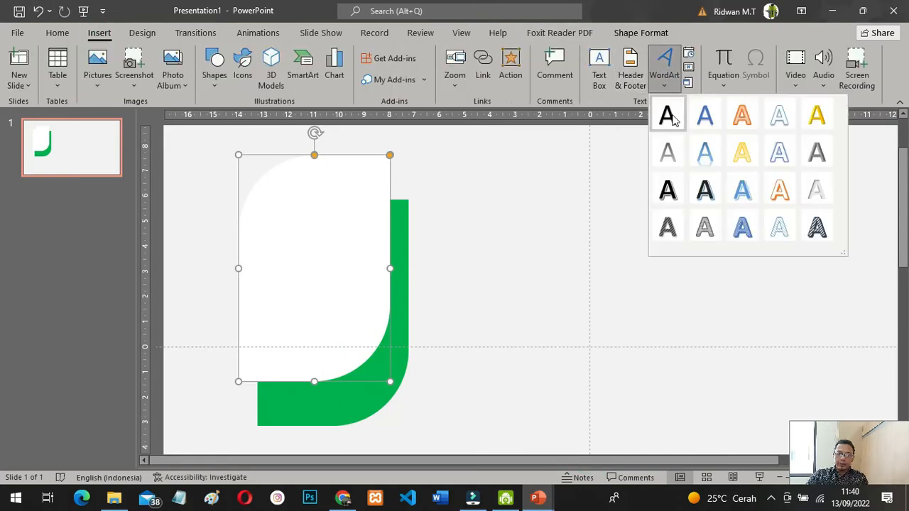
left_click(670, 116)
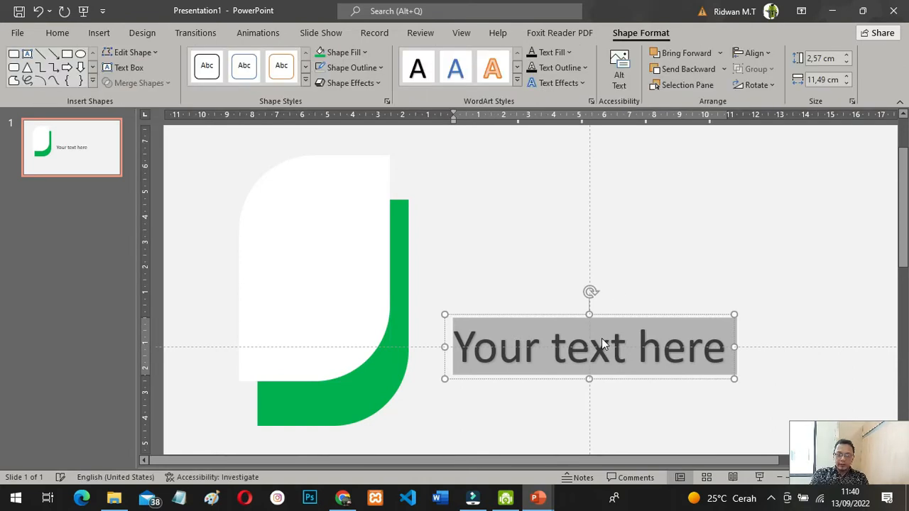
type("Profil")
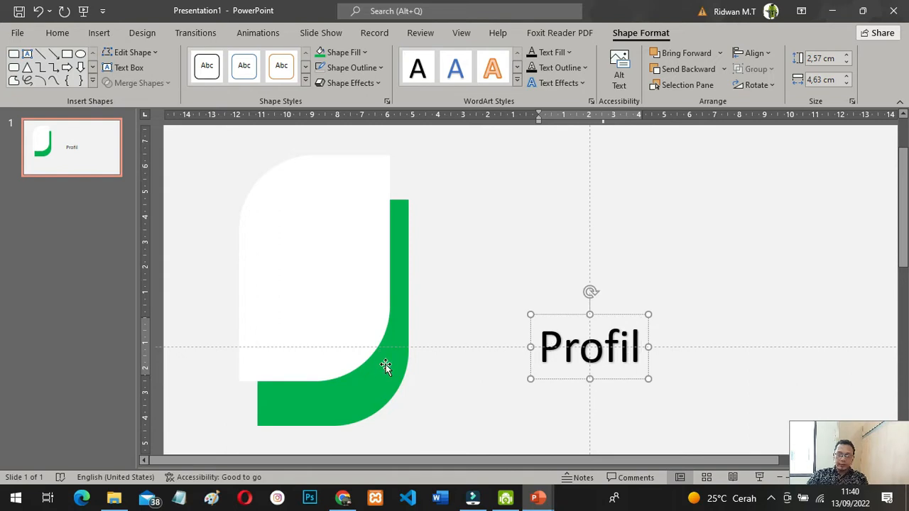
Recolour the "Profil" text with the Eyedropper, sampling the green of the back card
left_click_drag(534, 348, 646, 348)
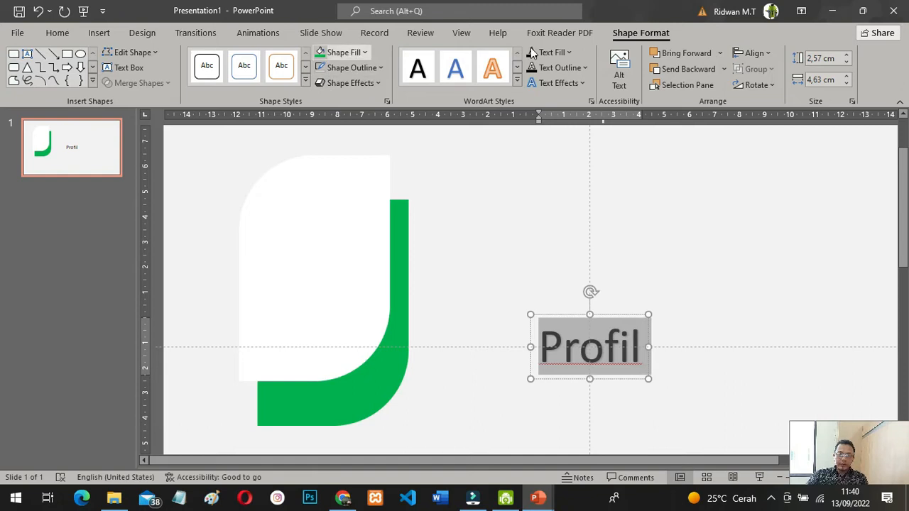
left_click(569, 52)
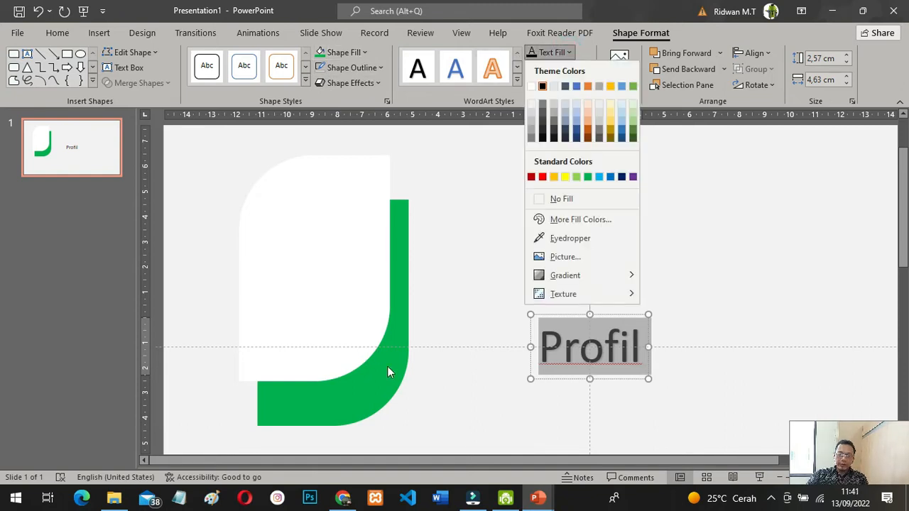
left_click(570, 238)
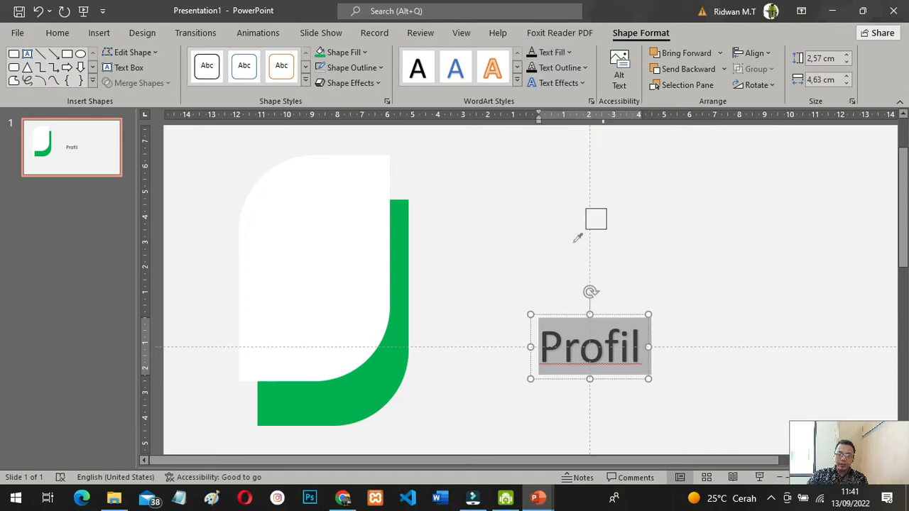
left_click(402, 331)
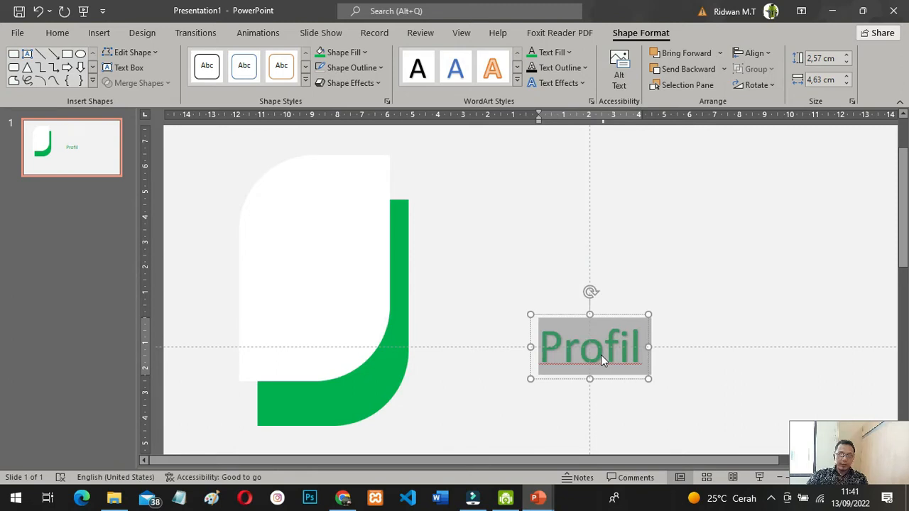
Set the font of the "Profil" text to Open Sans
left_click(60, 33)
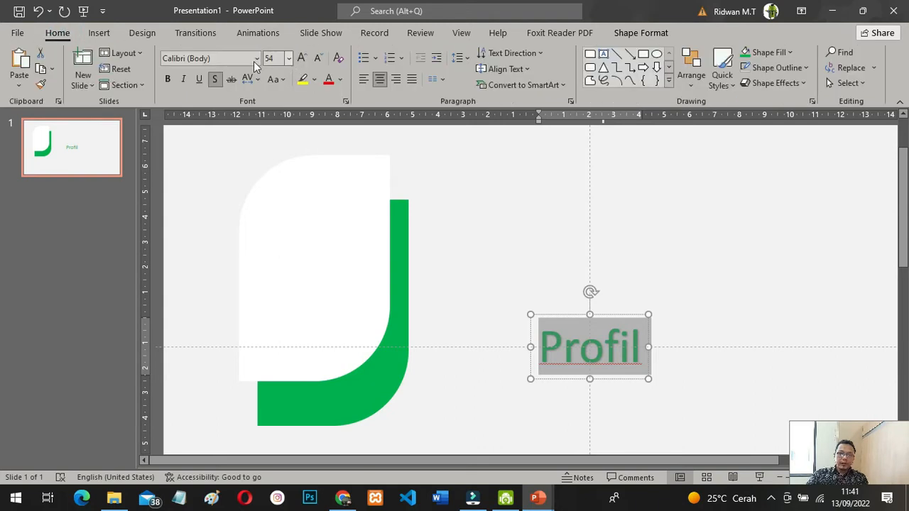
left_click(257, 59)
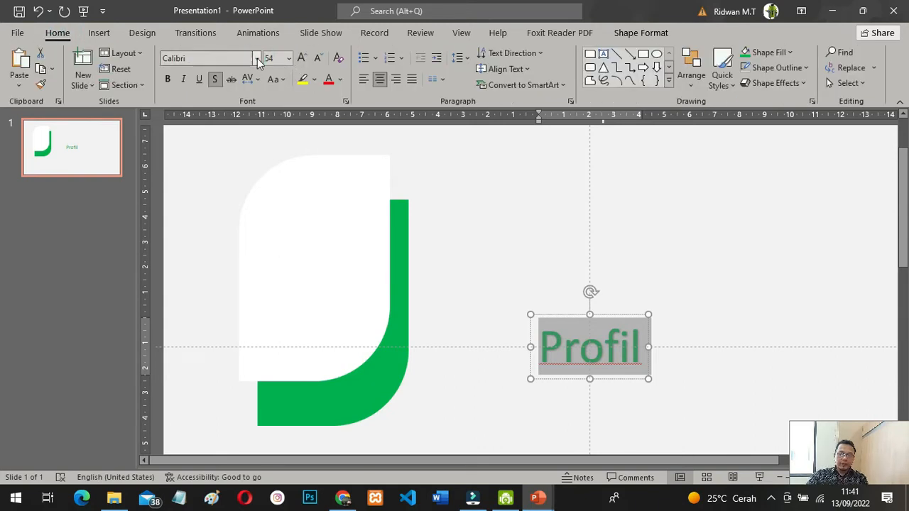
left_click(257, 61)
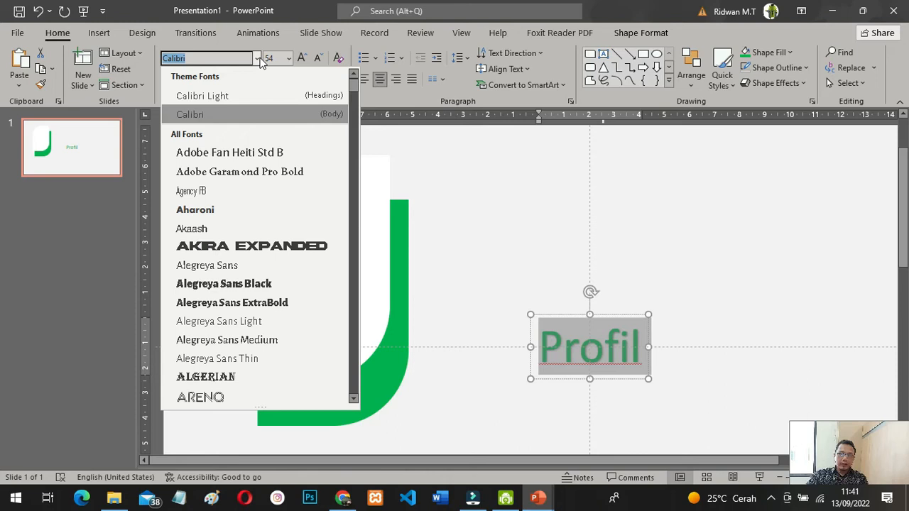
left_click(205, 58)
double_click(206, 59)
type("Open Sans")
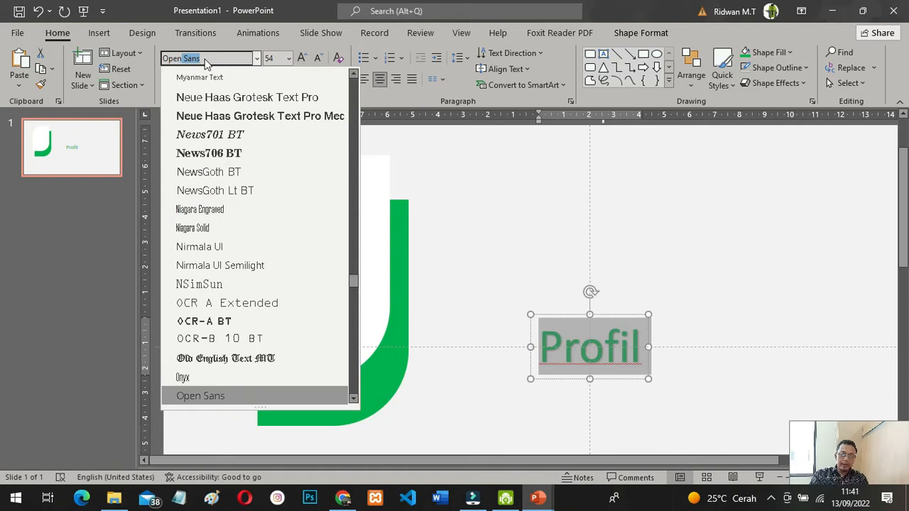
key("Return")
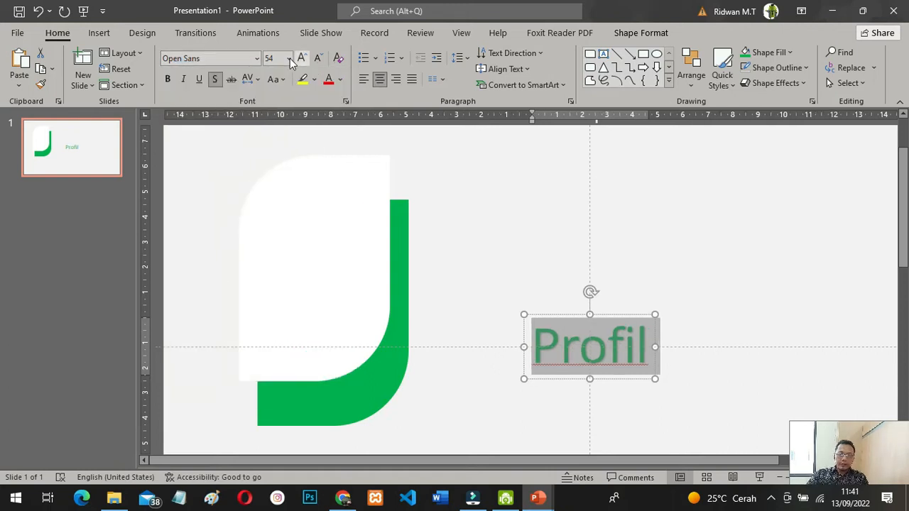
Reduce the "Profil" text to size 14 and place it centred in the upper part of the white card
left_click(289, 59)
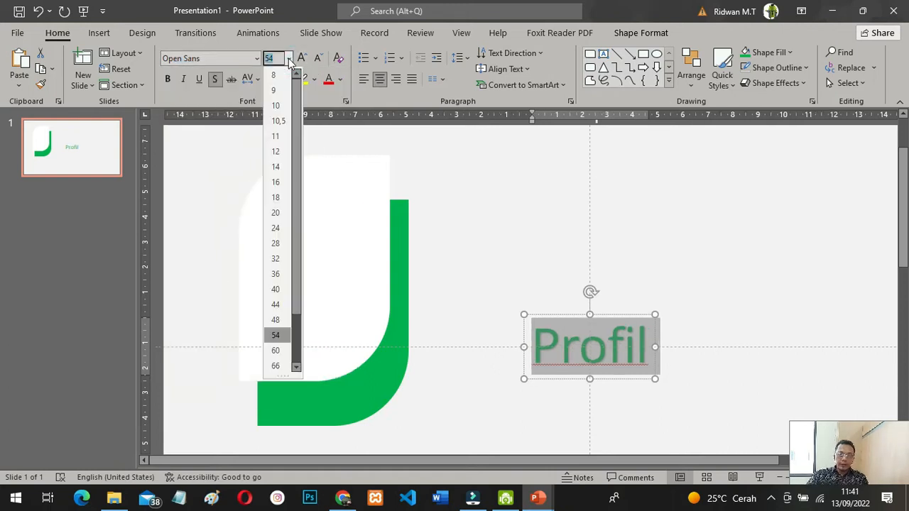
left_click(276, 167)
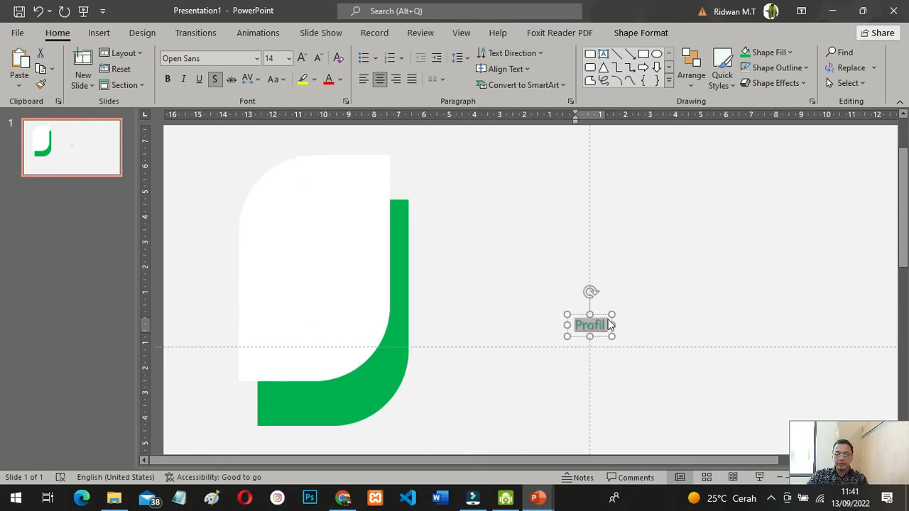
left_click_drag(598, 318, 317, 200)
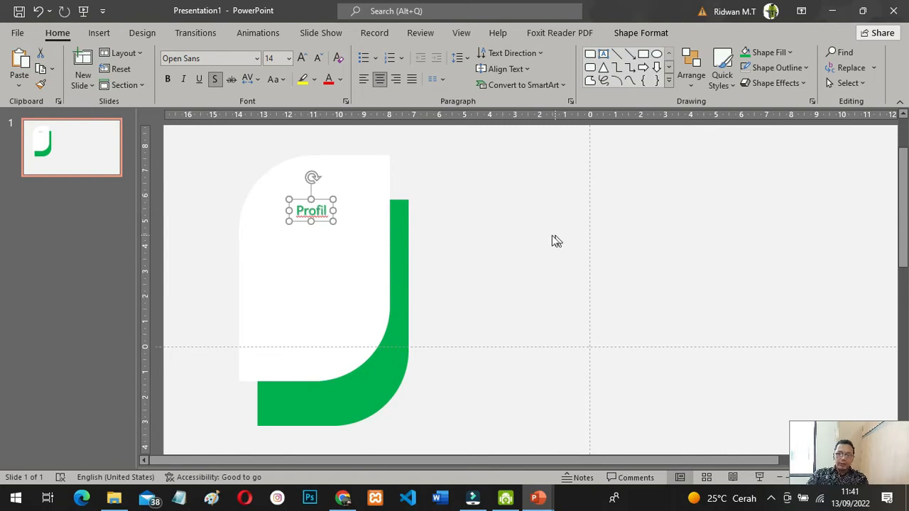
Duplicate the "Profil" heading, place the copy directly below it, and widen the copy's text box to nearly the white card's width
right_click(323, 203)
left_click(359, 156)
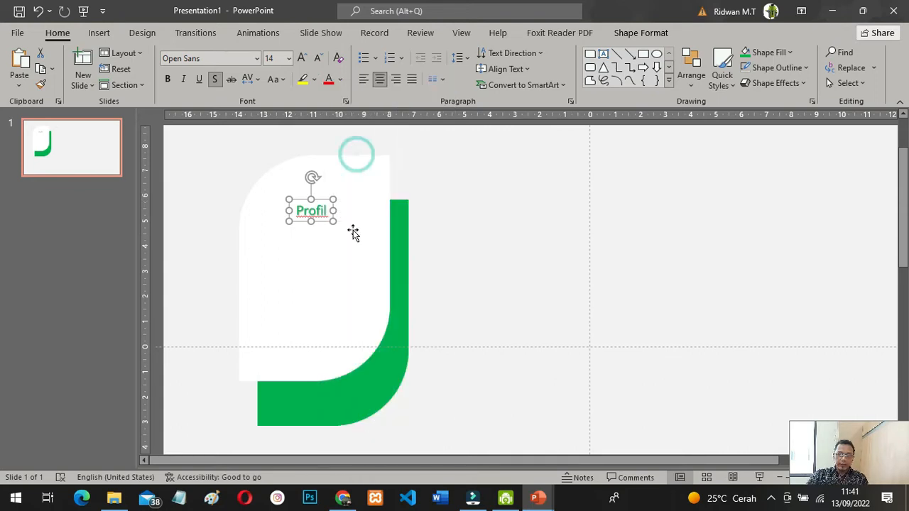
key("ctrl+v")
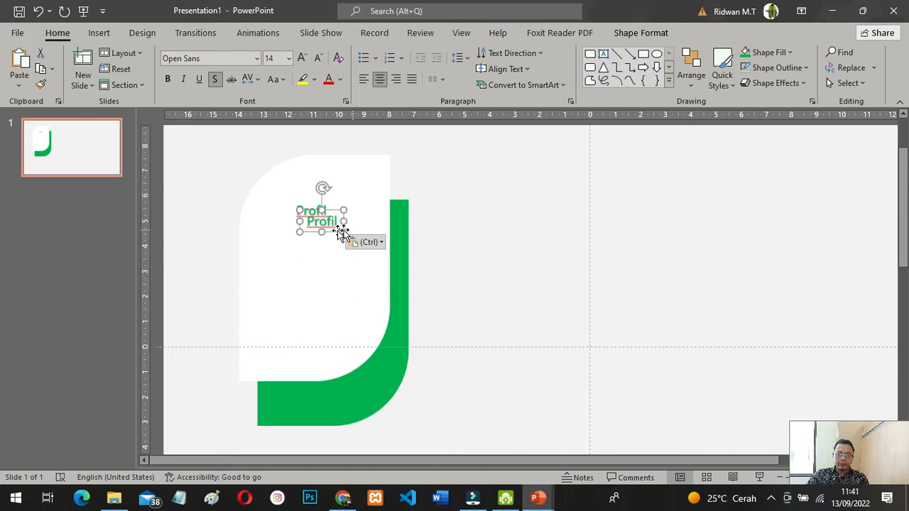
left_click_drag(331, 233, 383, 237)
left_click_drag(315, 242, 331, 324)
left_click_drag(382, 231, 379, 243)
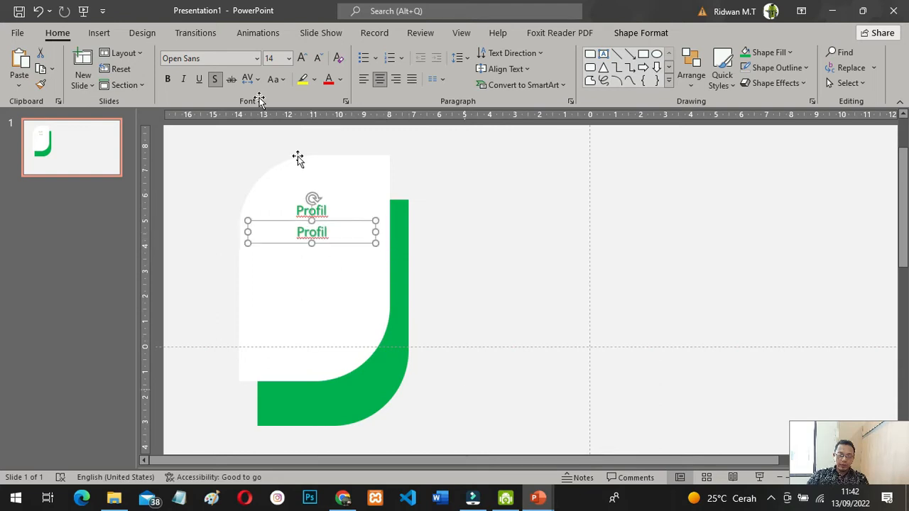
Remove the text shadow from the lower "Profil" copy, justify it, and set its font size to 12
left_click(217, 79)
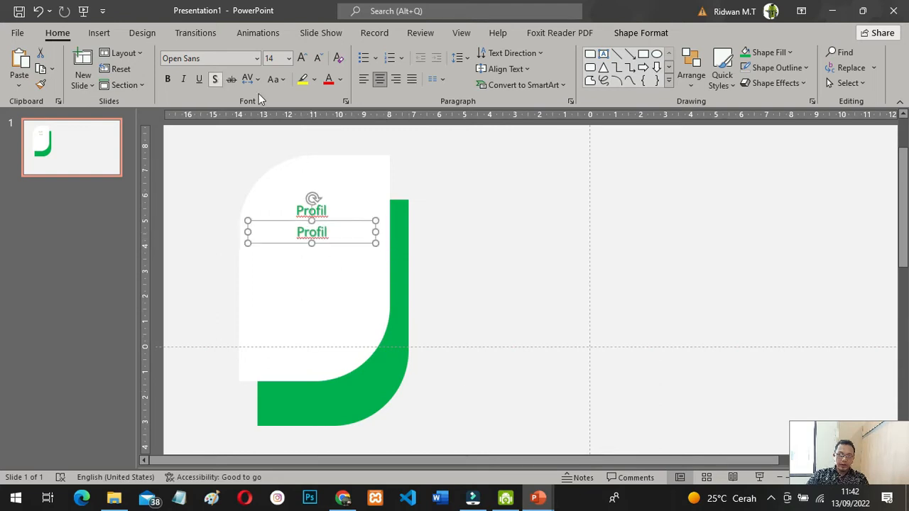
left_click(215, 79)
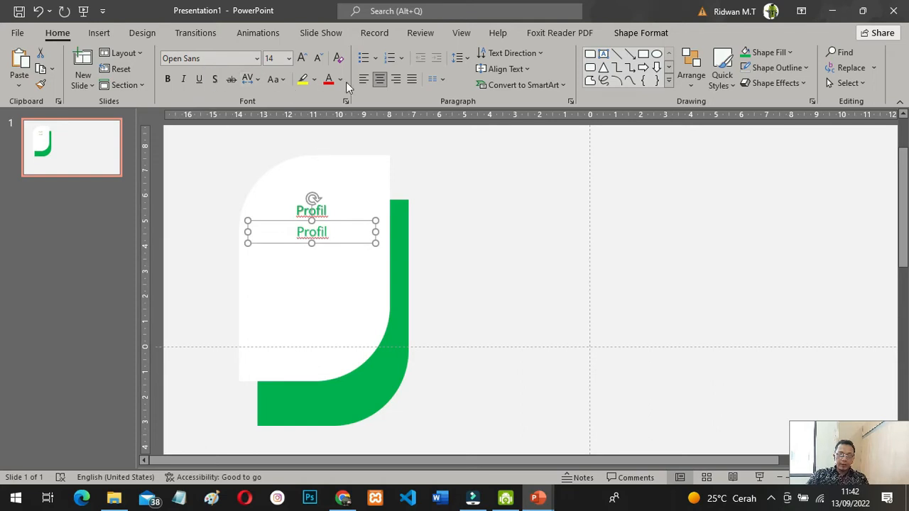
left_click(413, 81)
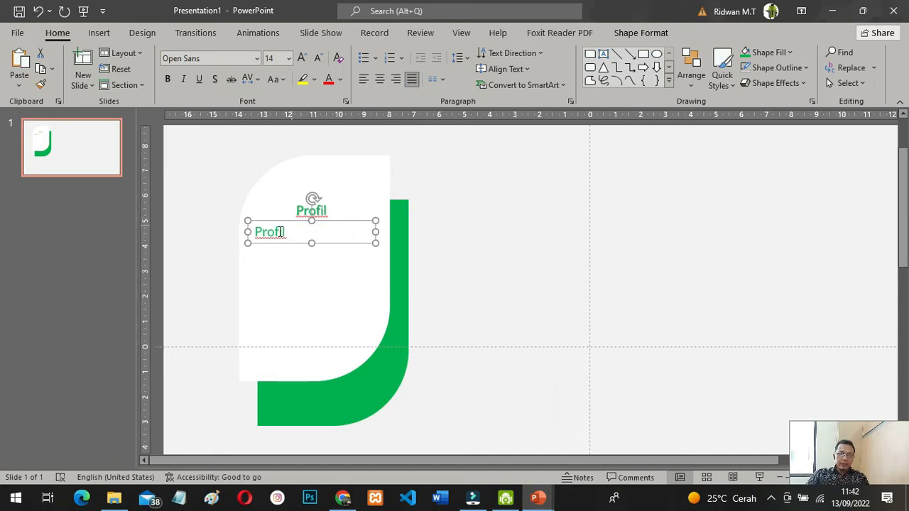
left_click(289, 58)
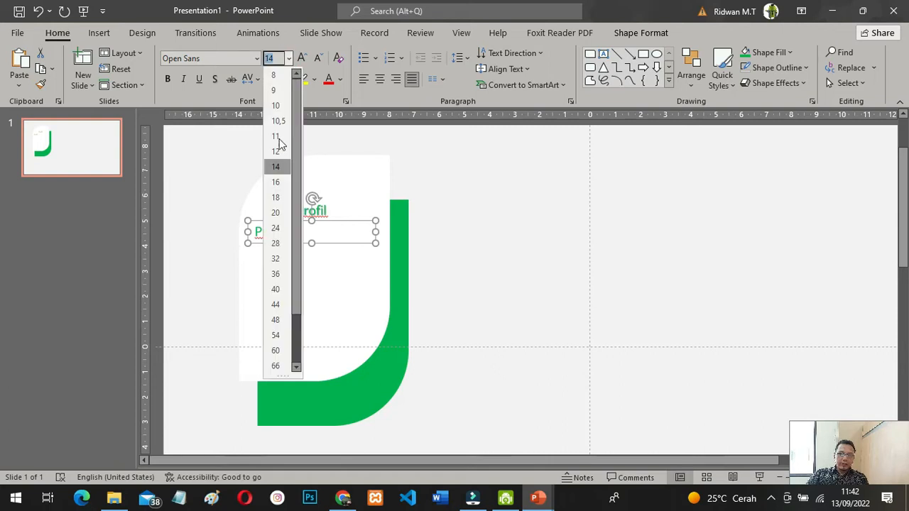
left_click(277, 152)
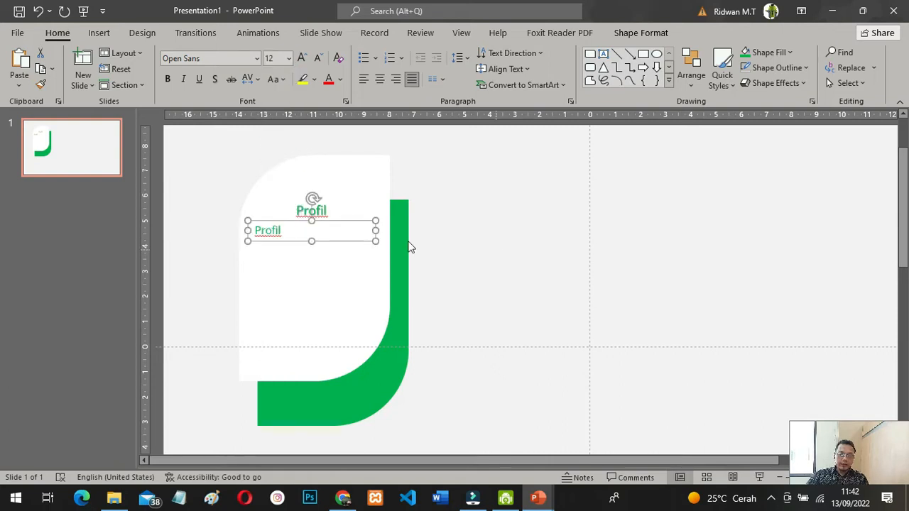
Copy the Profil card's description paragraph from slide 1 of New-Presentation.pptx and return to Presentation1
mouse_move(537, 498)
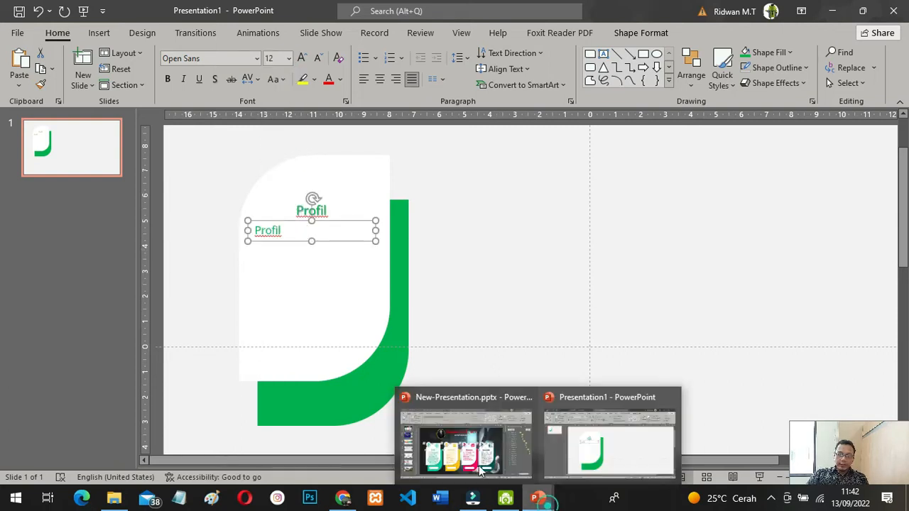
left_click(473, 458)
left_click(230, 333)
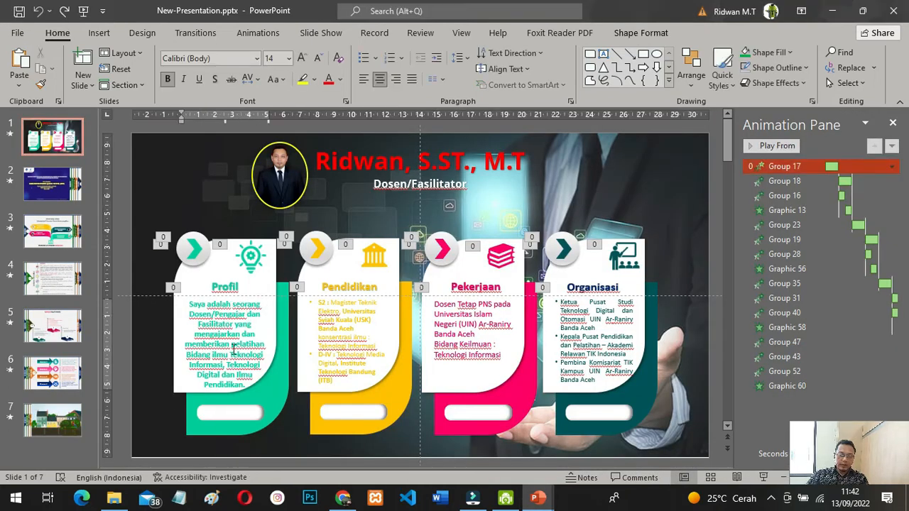
key("ctrl+a")
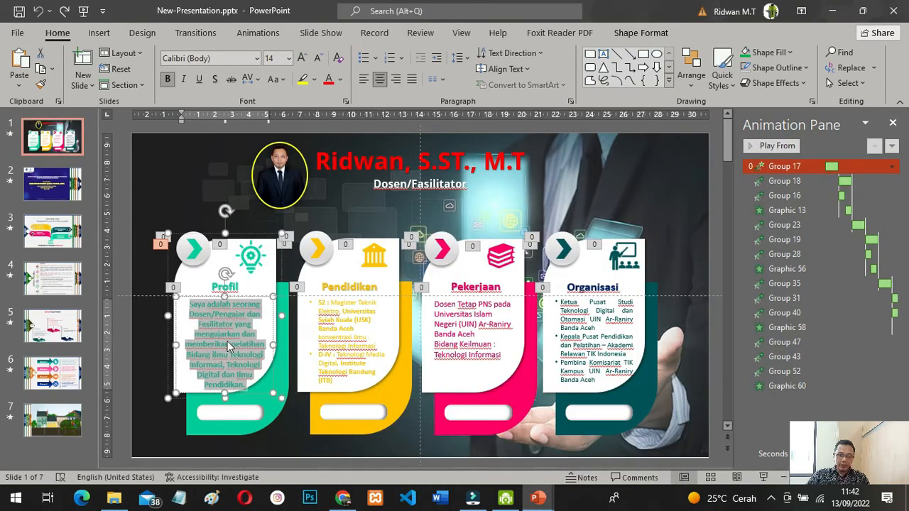
mouse_move(537, 500)
left_click(586, 469)
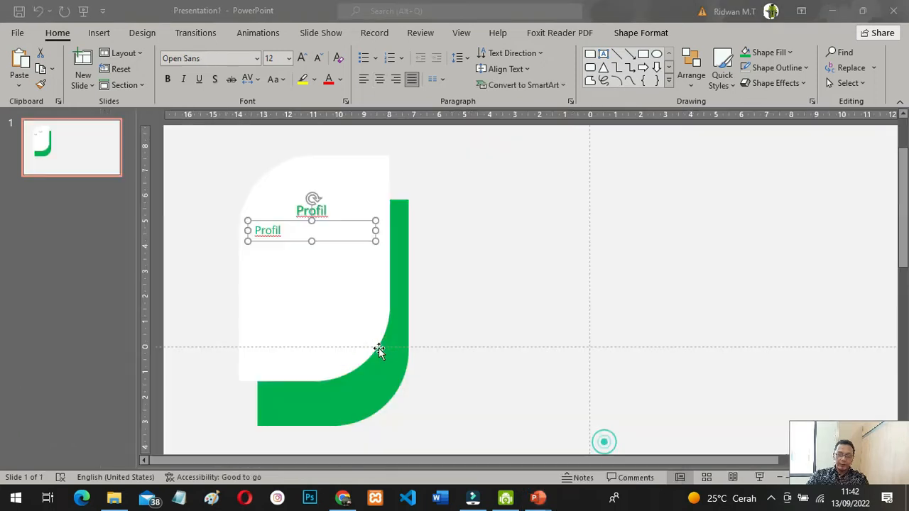
Replace the text of the lower "Profil" box with the copied description paragraph
left_click(275, 228)
double_click(276, 232)
key("ctrl+v")
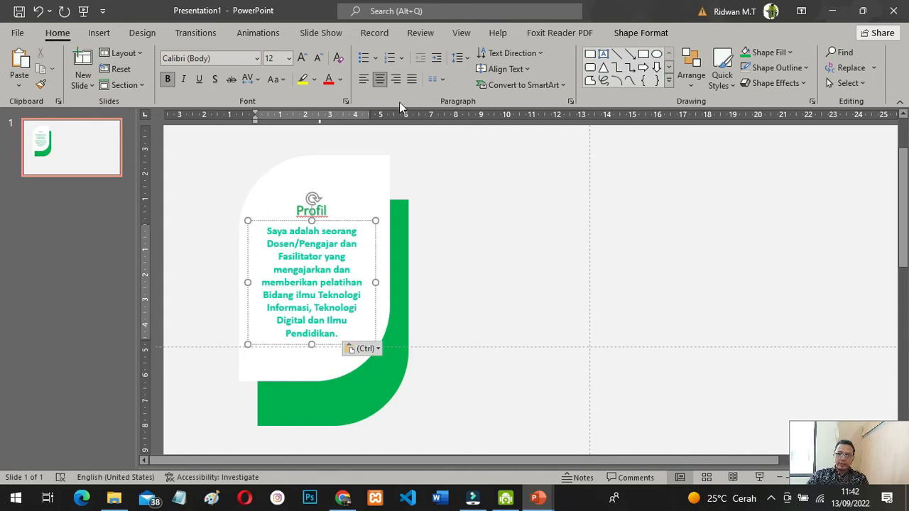
left_click(337, 270)
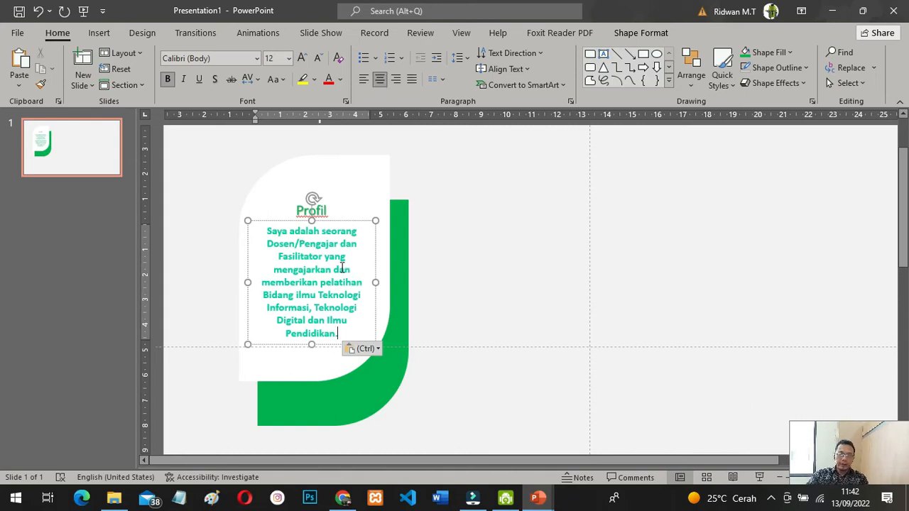
Move the description paragraph and the "Profil" heading further down on the white card, keeping the heading above the paragraph
left_click(342, 219)
left_click_drag(340, 228, 321, 240)
left_click(321, 211)
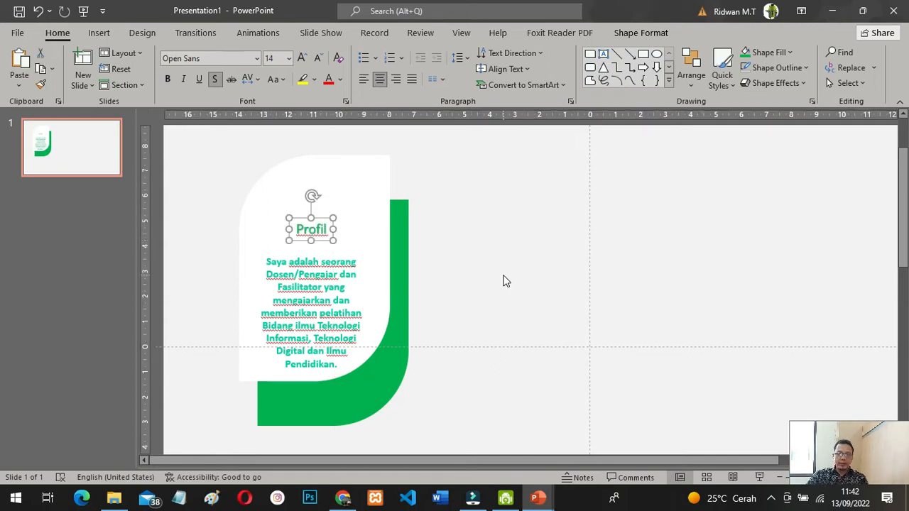
left_click(503, 281)
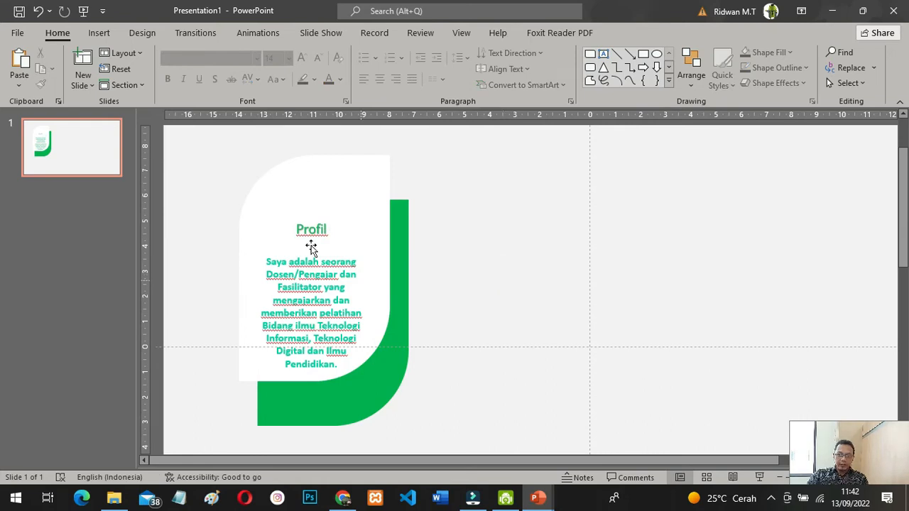
Switch to New-Presentation.pptx to examine the round arrow badge on the Profil card, and return to Presentation1
mouse_move(538, 498)
left_click(471, 444)
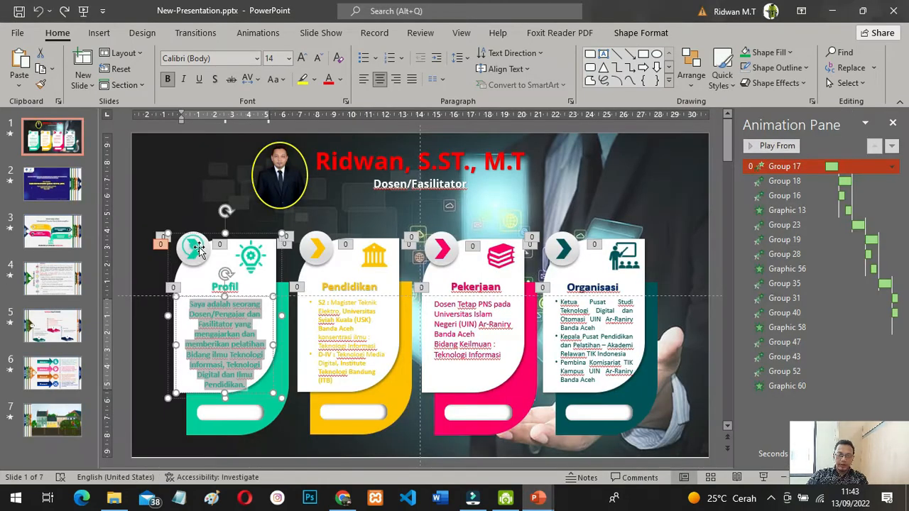
left_click(199, 252)
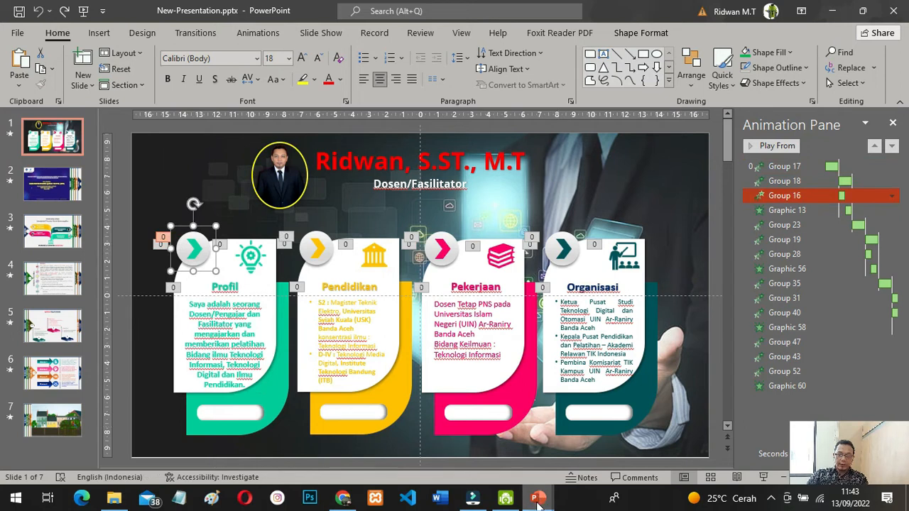
mouse_move(538, 497)
left_click(586, 446)
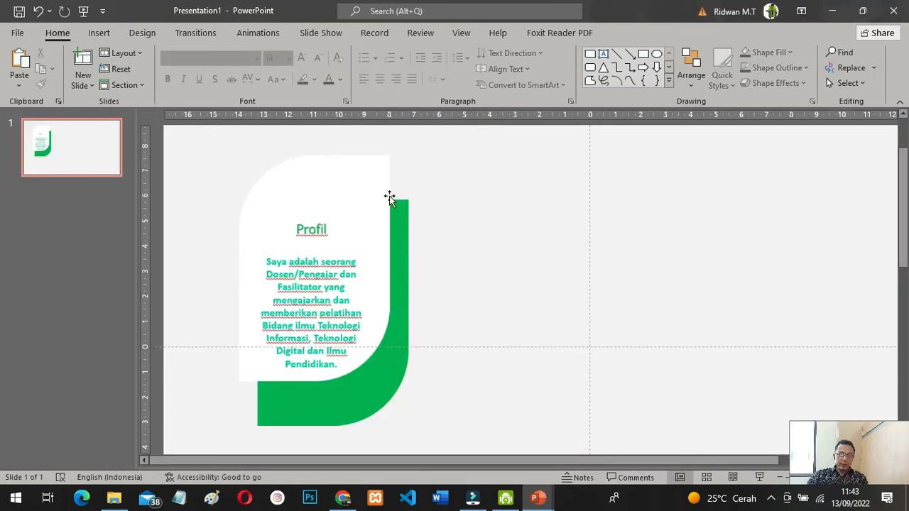
Draw a circle about 1.98 cm in diameter on the empty area beside the cards
left_click(101, 36)
left_click(214, 87)
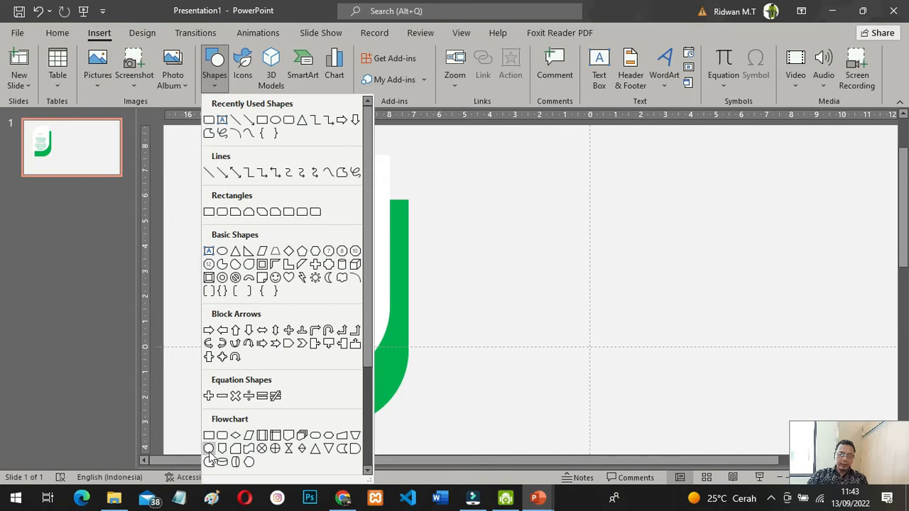
left_click(275, 121)
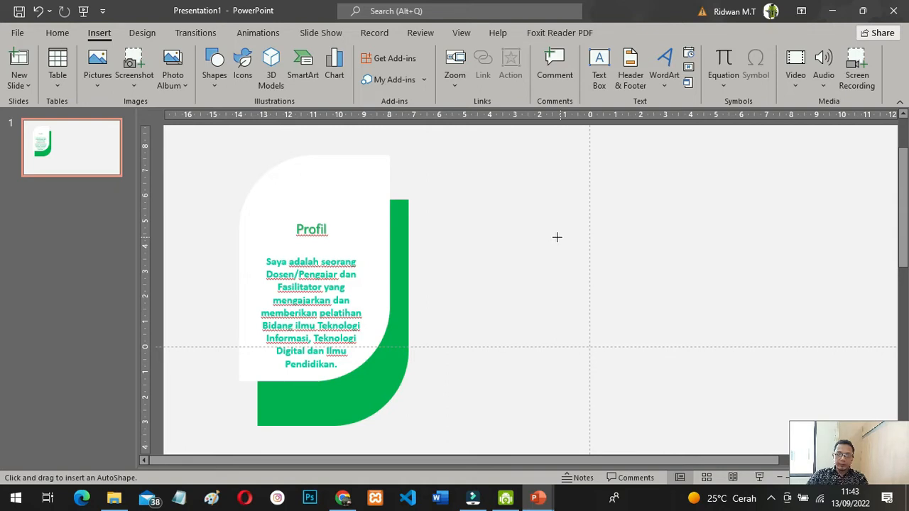
mouse_move(464, 177)
left_mouse_down()
mouse_move(501, 234)
mouse_move(486, 202)
mouse_move(498, 226)
left_mouse_up()
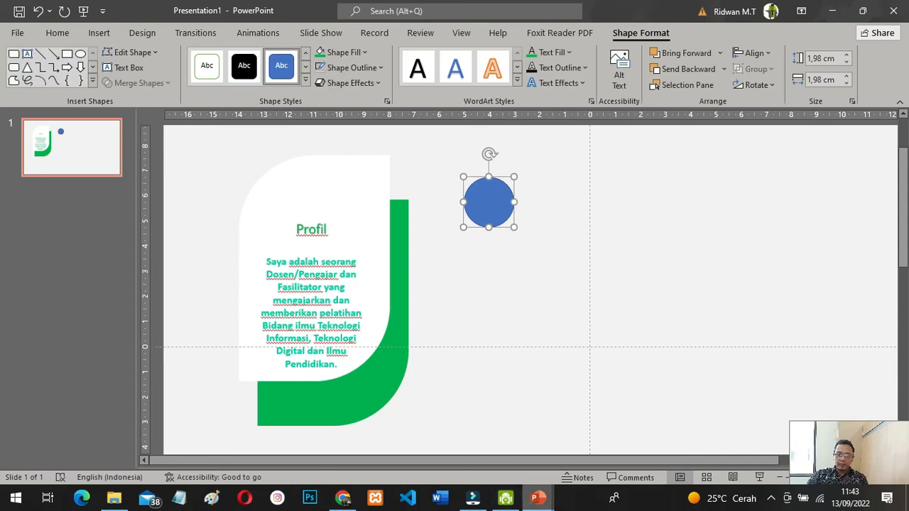
Check the round arrow badge in New-Presentation.pptx again as a size reference, and return to Presentation1
mouse_move(542, 505)
left_click(462, 440)
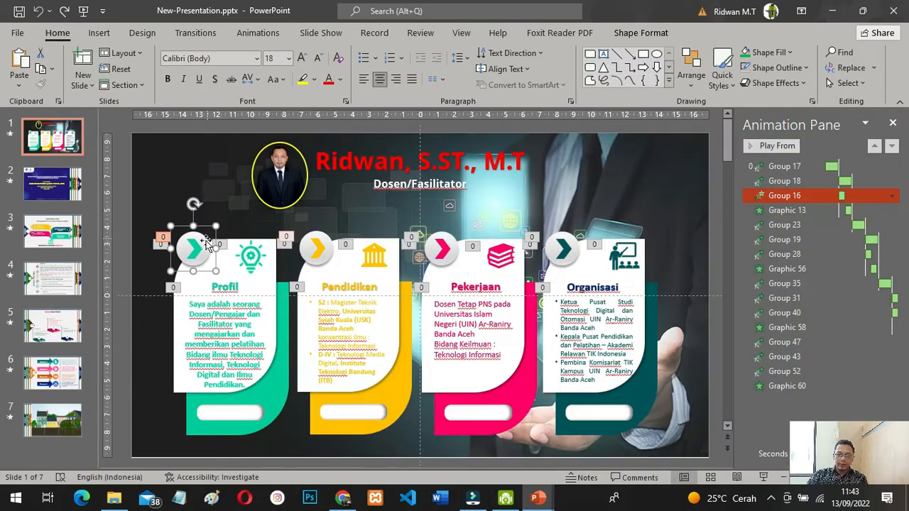
left_click(625, 34)
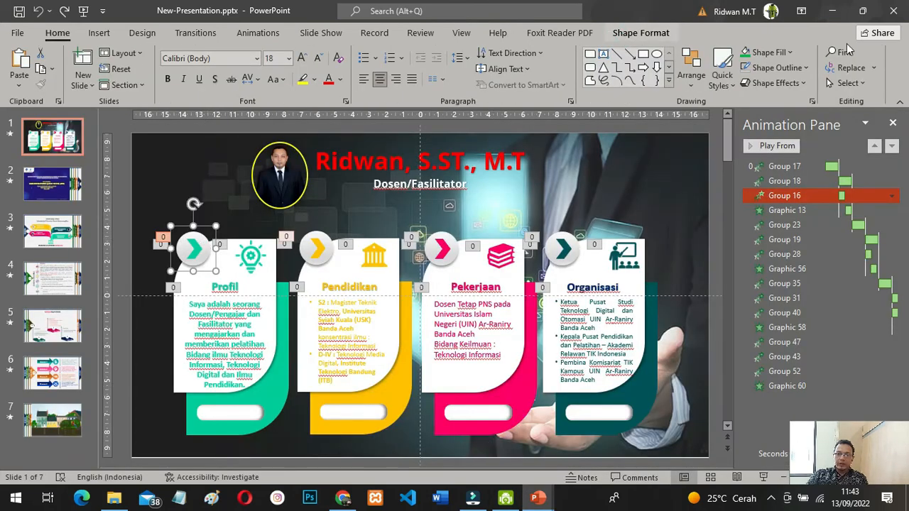
mouse_move(538, 499)
left_click(572, 457)
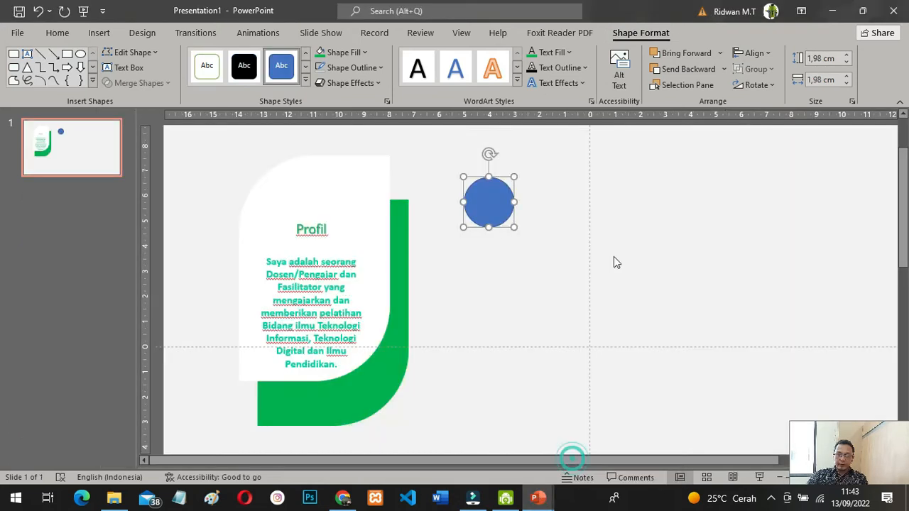
Set the blue circle's height and width to 2 cm each
left_click(846, 56)
left_click(846, 55)
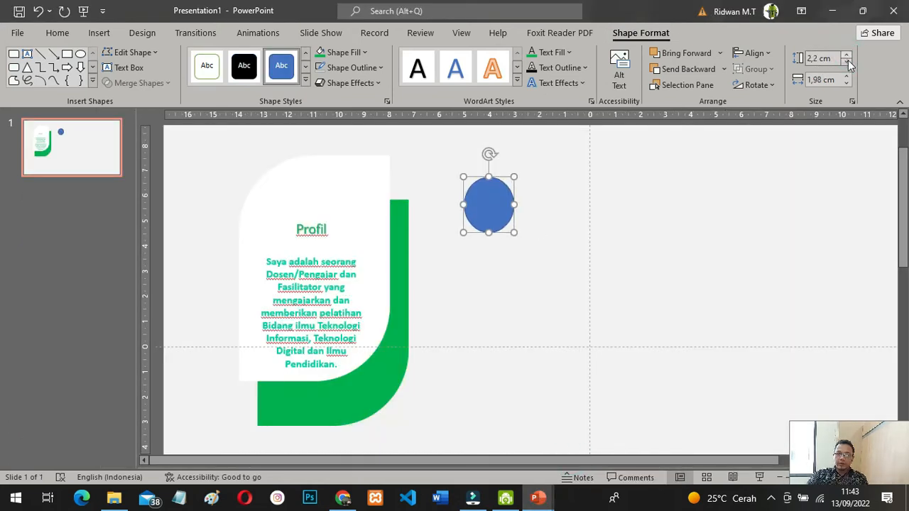
left_click(847, 61)
left_click(847, 61)
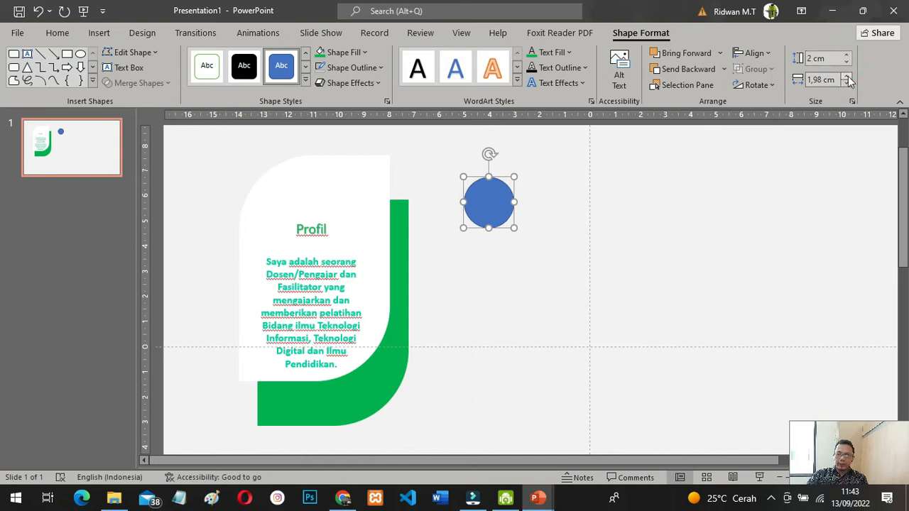
left_click(847, 76)
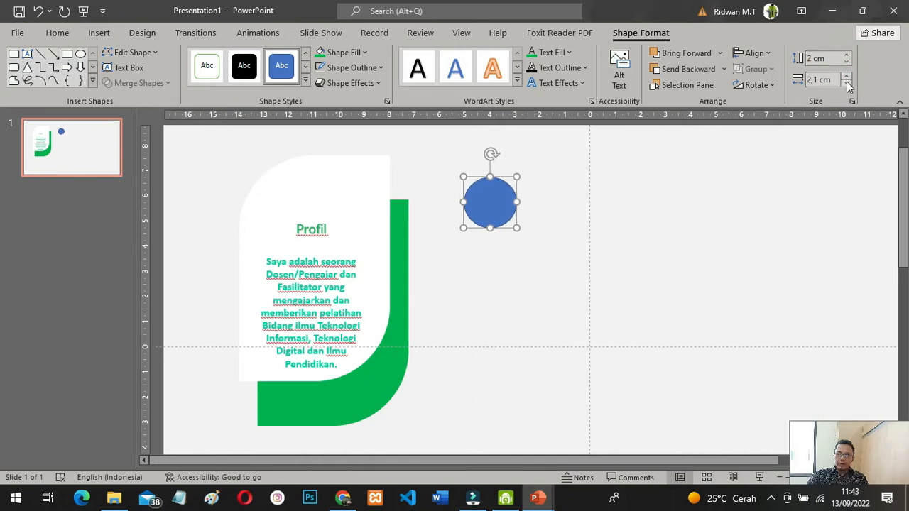
left_click(847, 83)
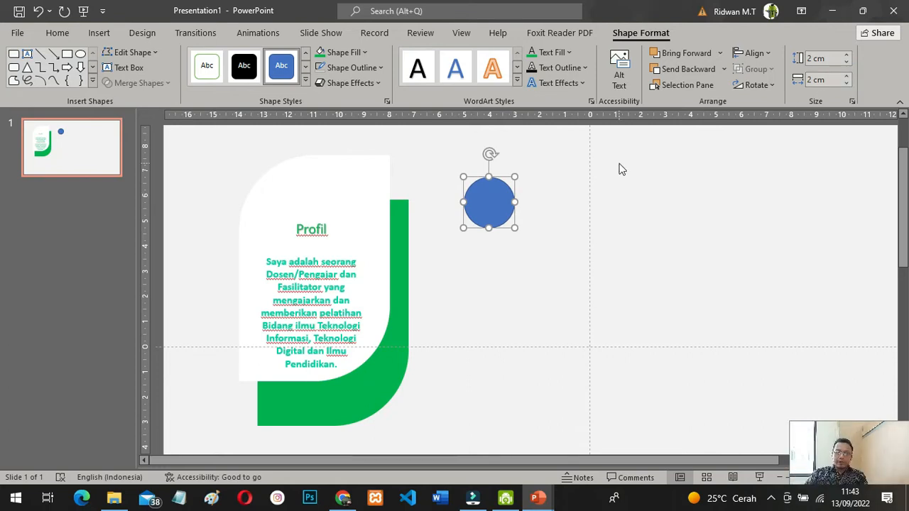
Remove the circle's outline and fill it with the recently used green of the card
left_click(380, 69)
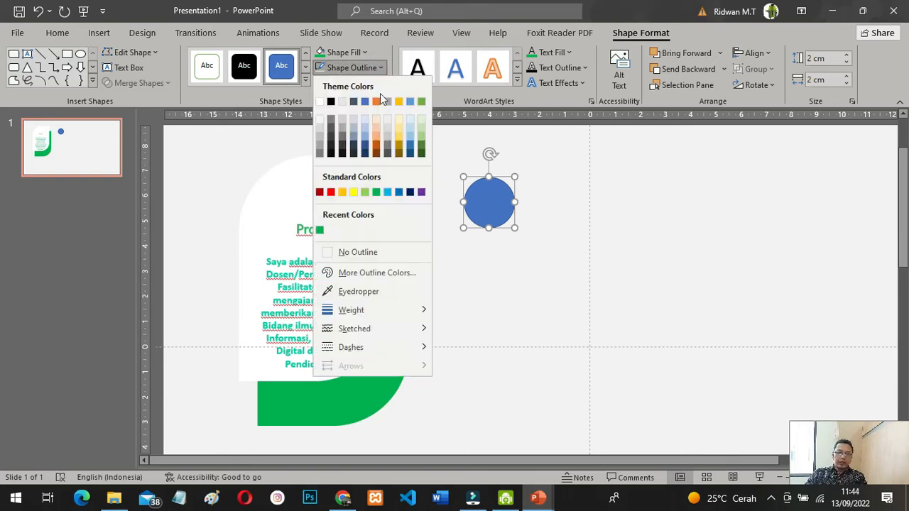
left_click(367, 252)
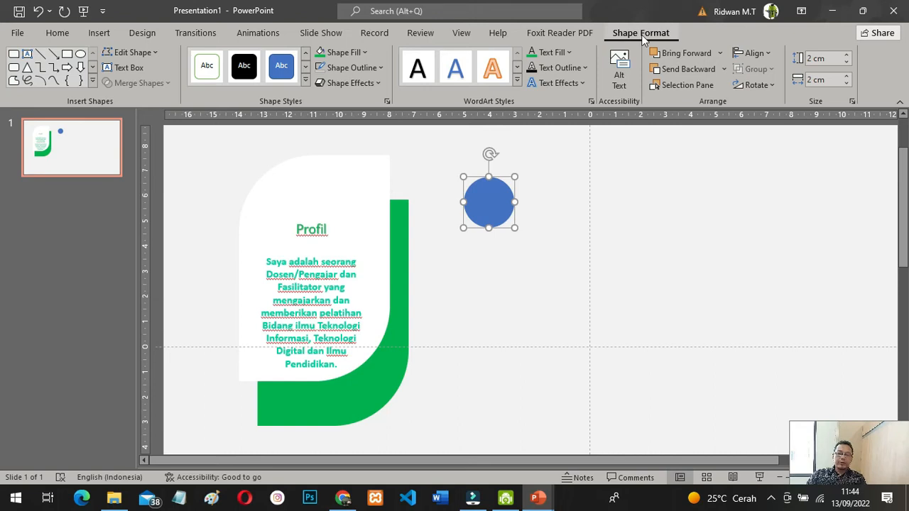
left_click(367, 53)
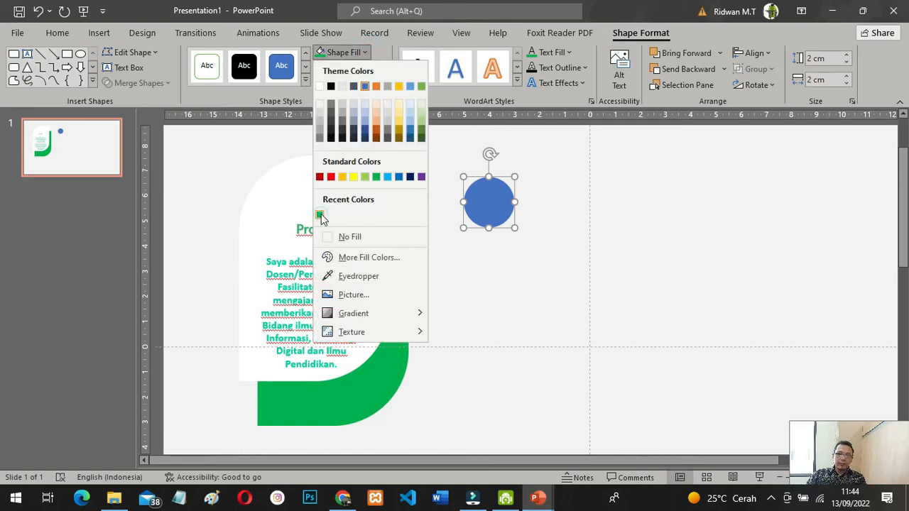
left_click(321, 216)
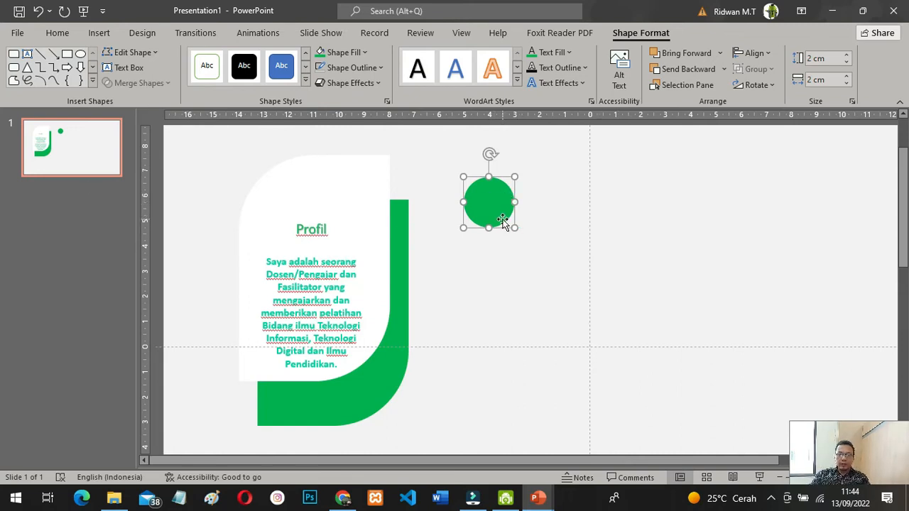
Check the reference in New-Presentation.pptx, and draw a chevron about 1.06 cm high and 0.85 cm wide inside the green circle on the white card
left_click(473, 462)
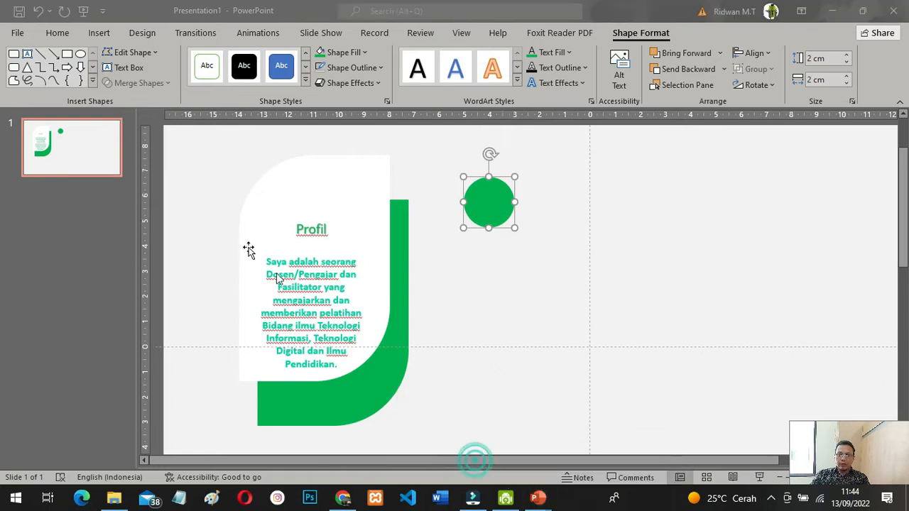
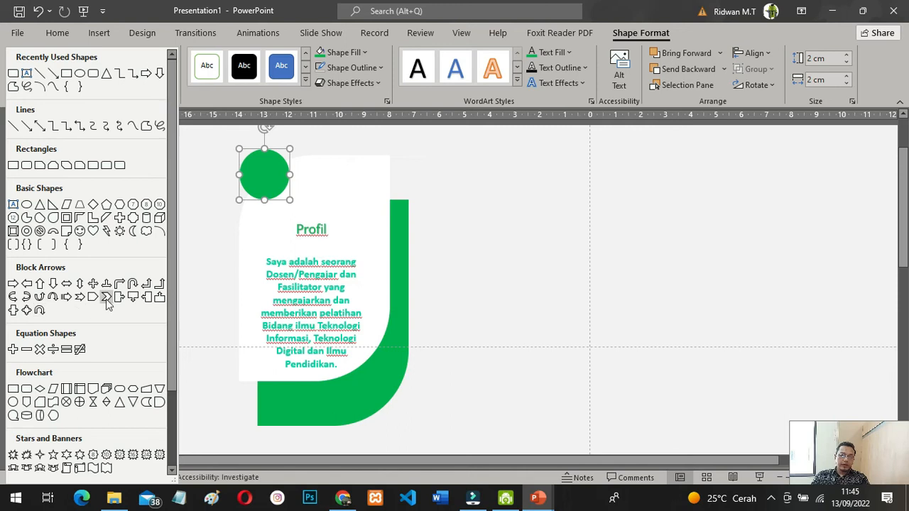
left_click(107, 297)
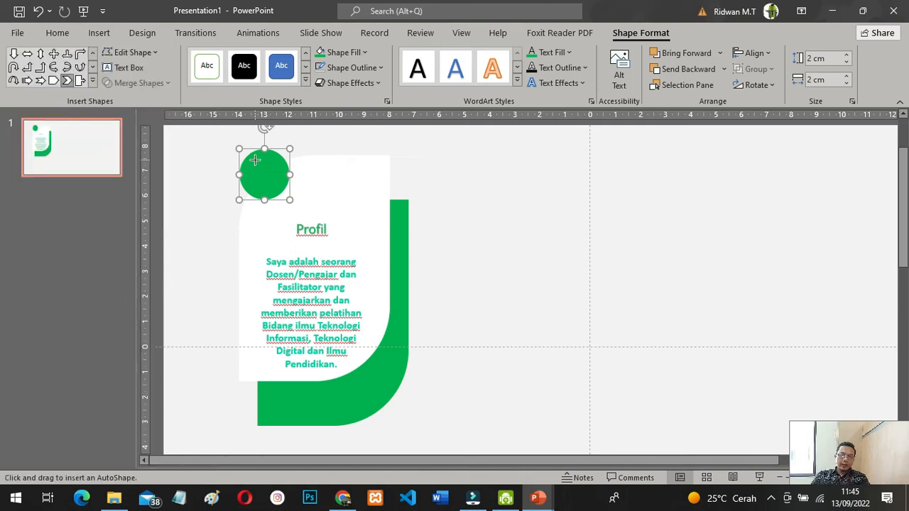
mouse_move(254, 160)
left_mouse_down()
mouse_move(277, 183)
mouse_move(264, 173)
left_mouse_up()
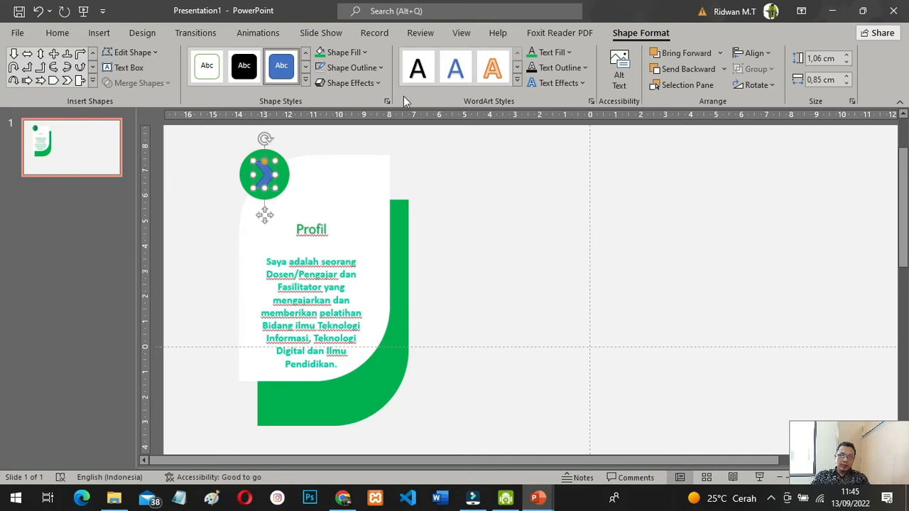
Remove the chevron's outline and fill it with white
left_click(378, 68)
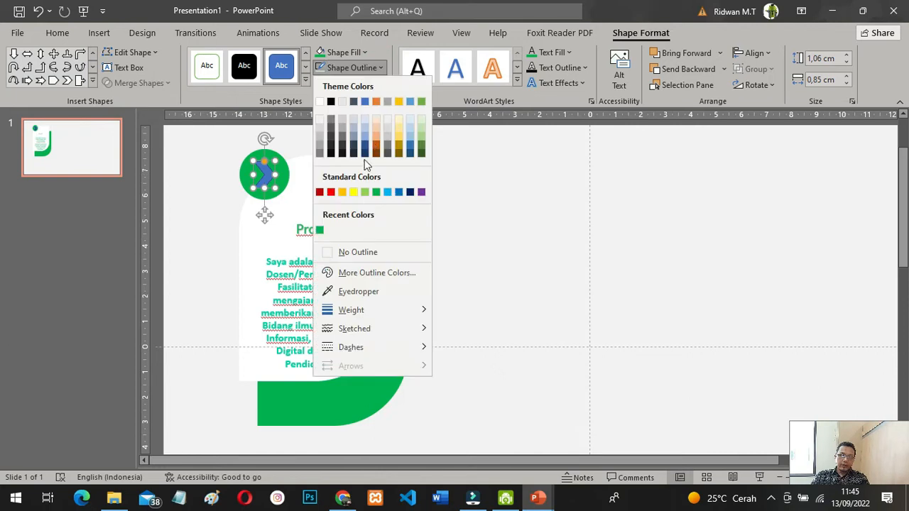
left_click(353, 252)
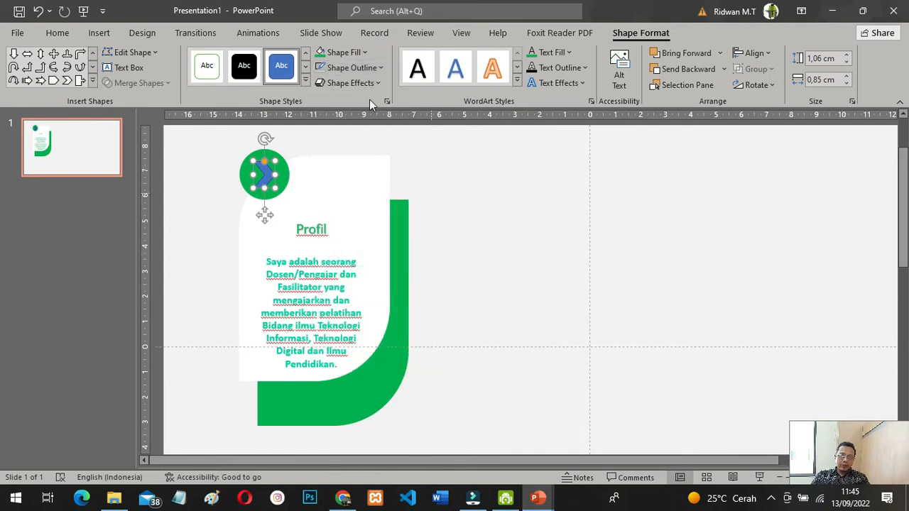
left_click(363, 52)
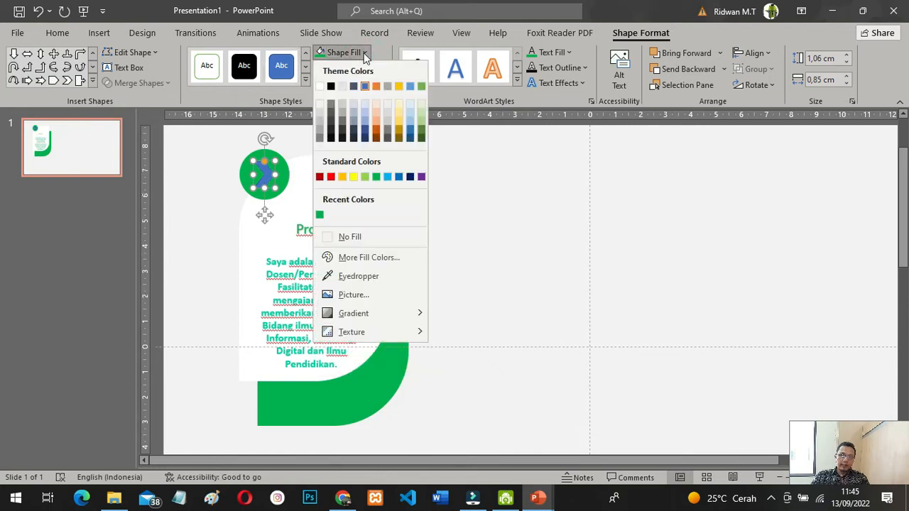
left_click(320, 85)
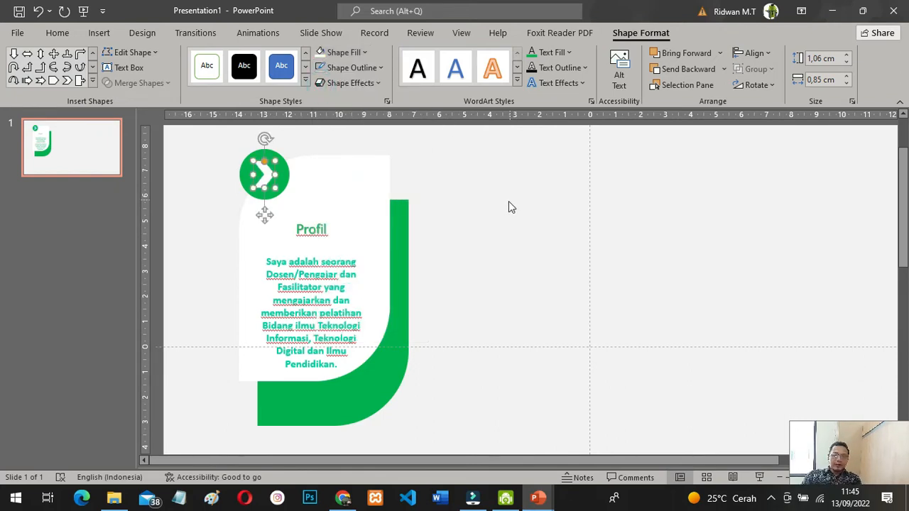
left_click(509, 201)
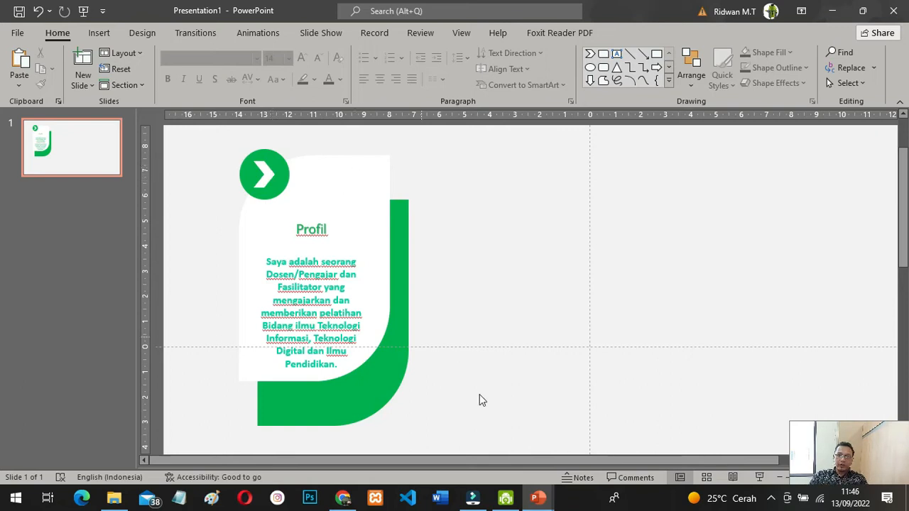
Switch to New-Presentation.pptx to examine the light bulb icon on the Profil card, and return to Presentation1
mouse_move(543, 497)
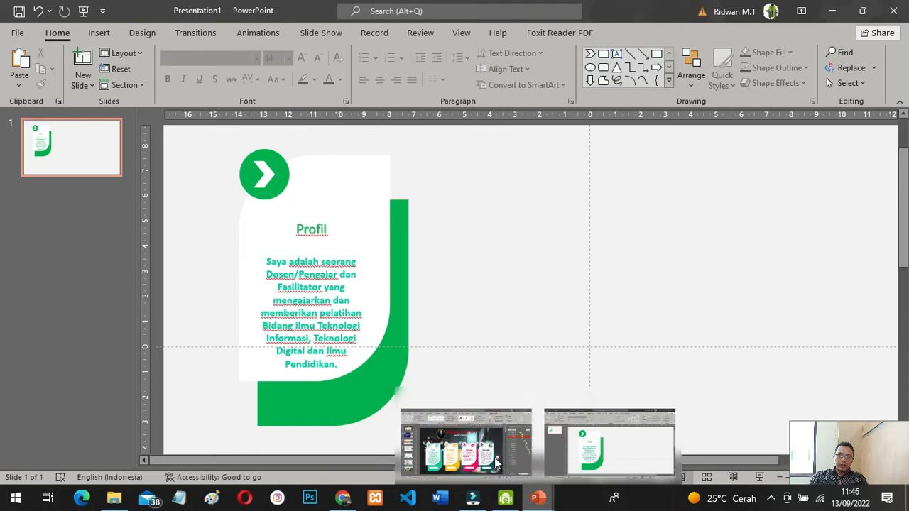
left_click(496, 463)
left_click(255, 261)
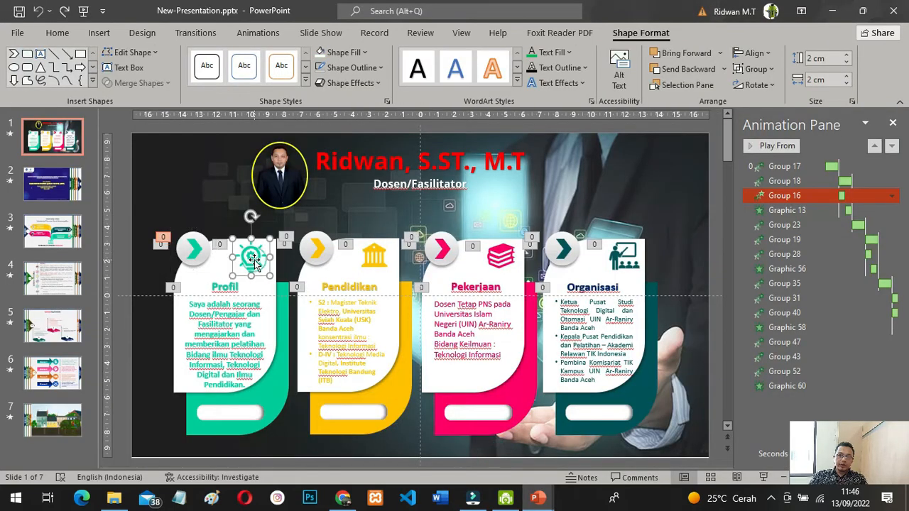
left_click(253, 259)
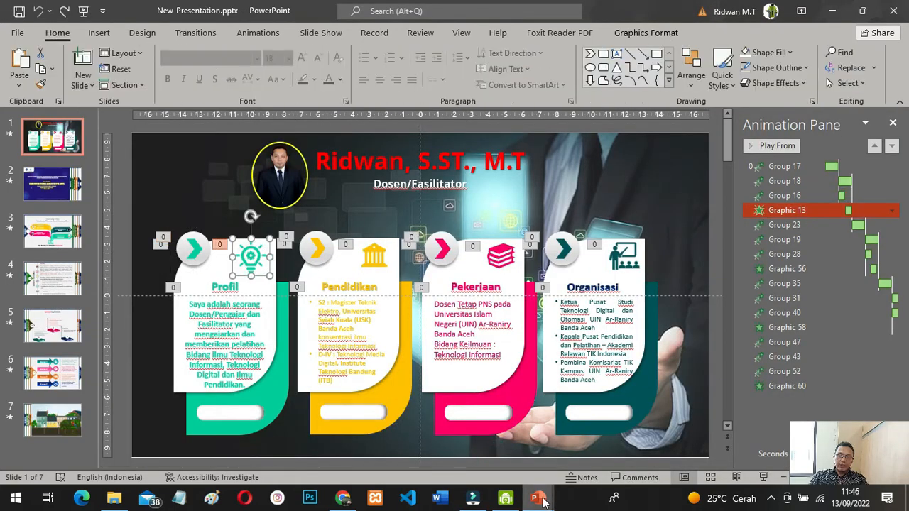
mouse_move(542, 500)
left_click(582, 465)
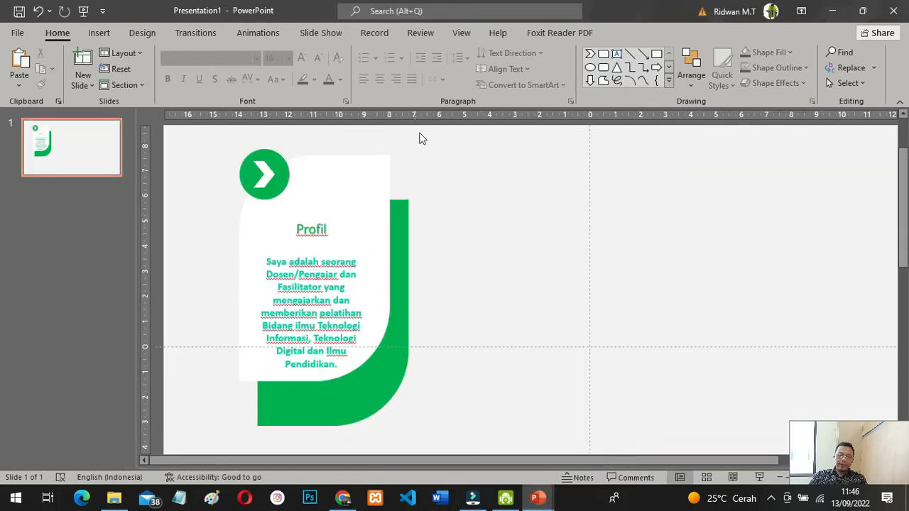
Find "idea" in the icon library, insert the light bulb with gear, and place it about 1.54 cm in size in the white card's upper-right corner
left_click(96, 35)
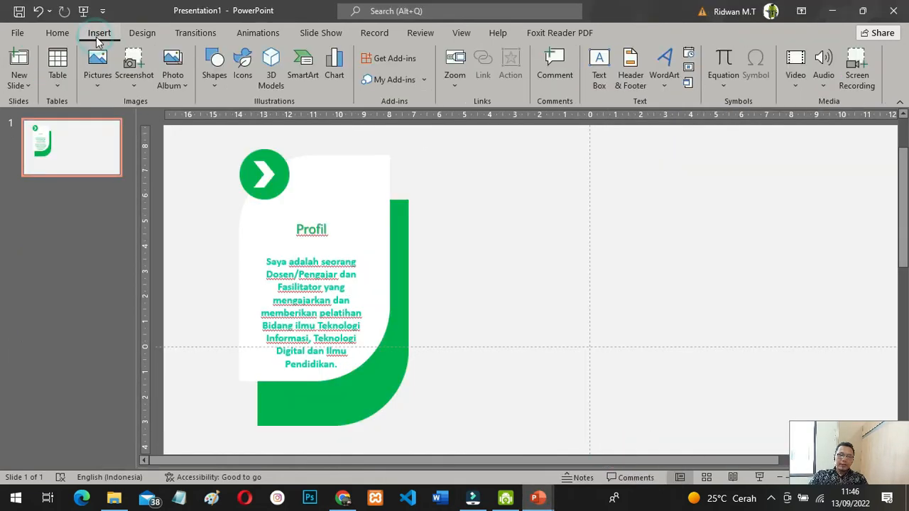
left_click(243, 67)
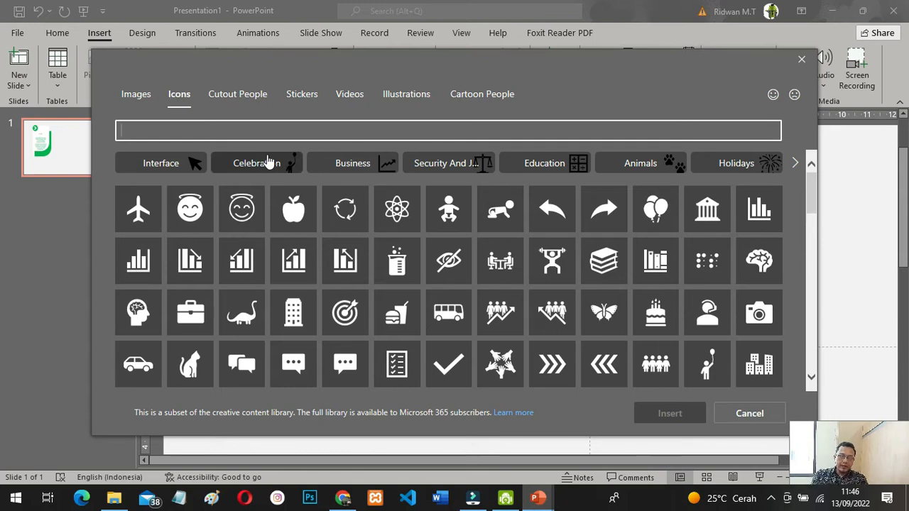
type("idea")
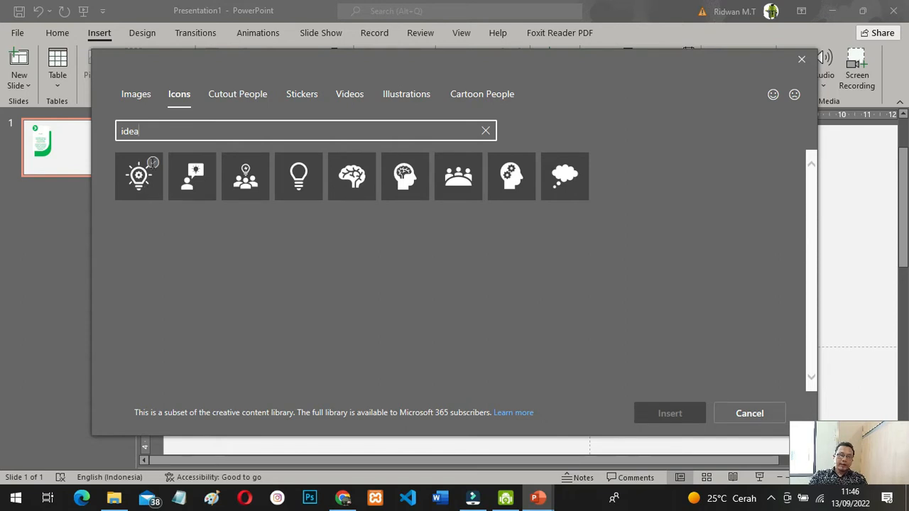
left_click(151, 162)
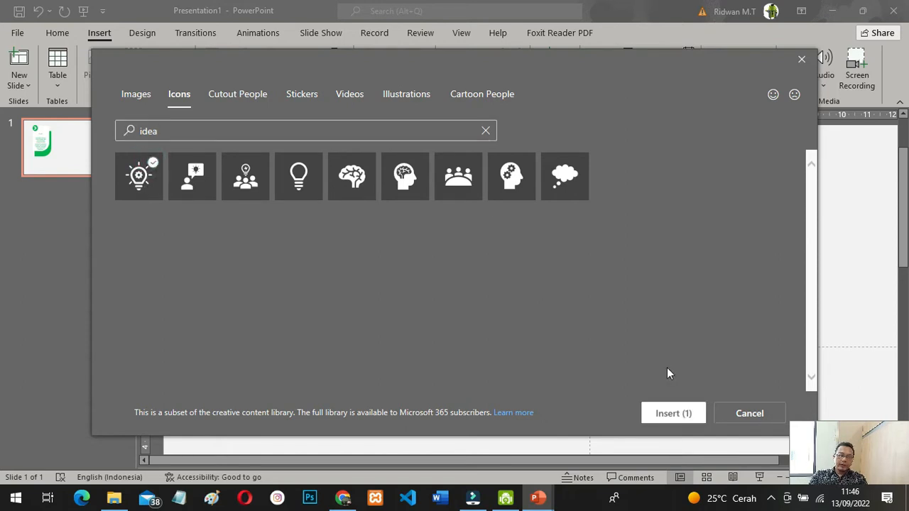
left_click(670, 415)
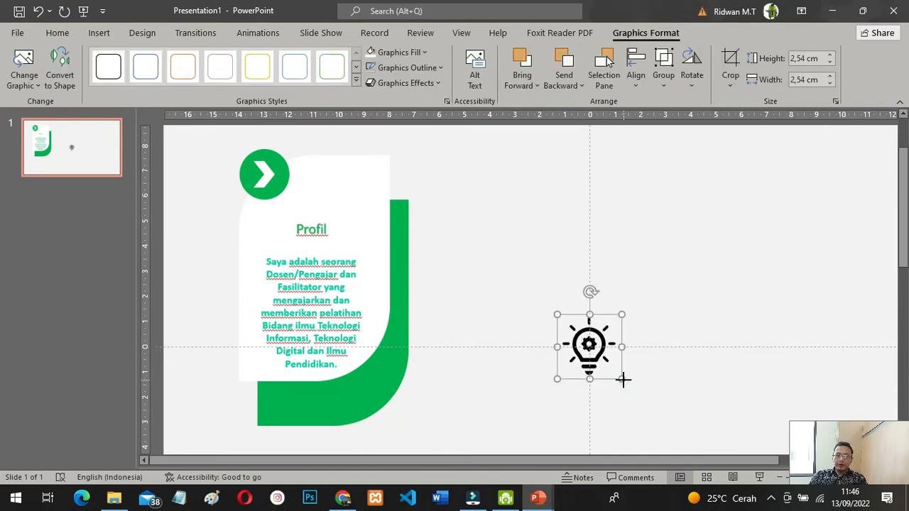
left_click_drag(622, 378, 353, 179)
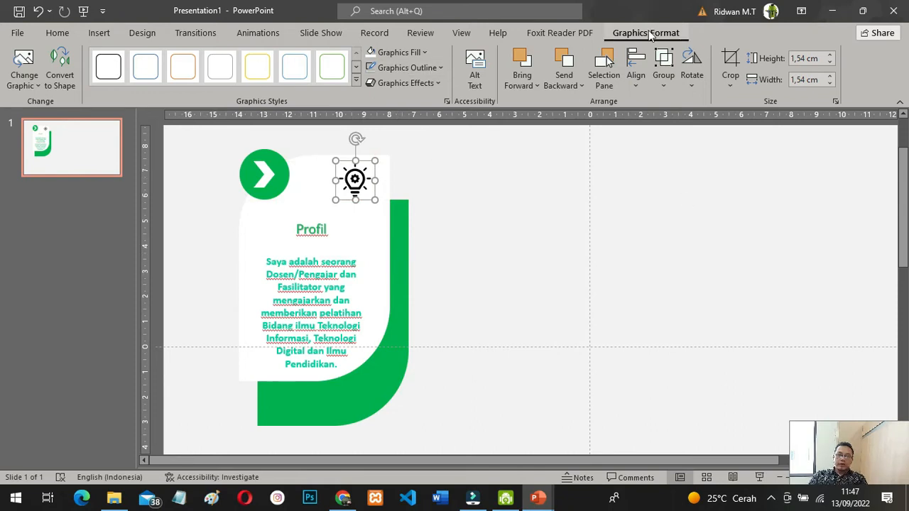
Give the light bulb icon the recently used green for both its fill and its outline
left_click(424, 54)
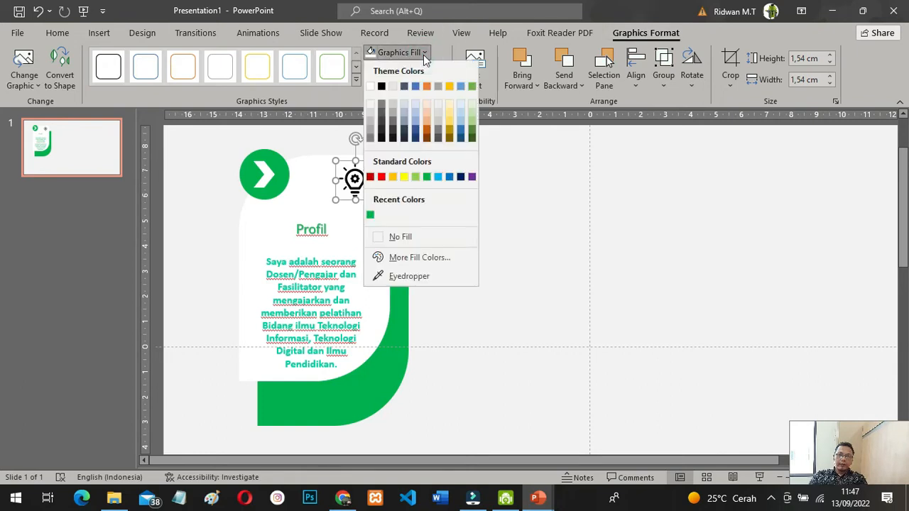
left_click(370, 215)
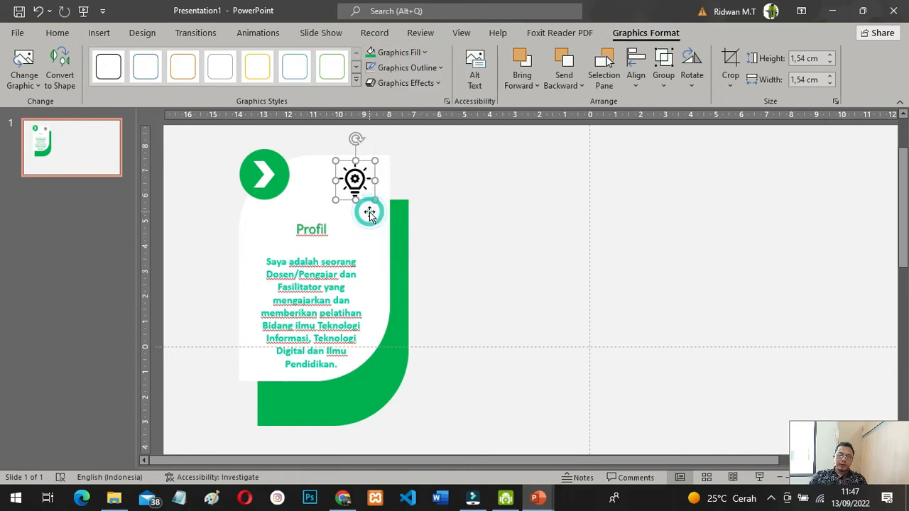
left_click(441, 69)
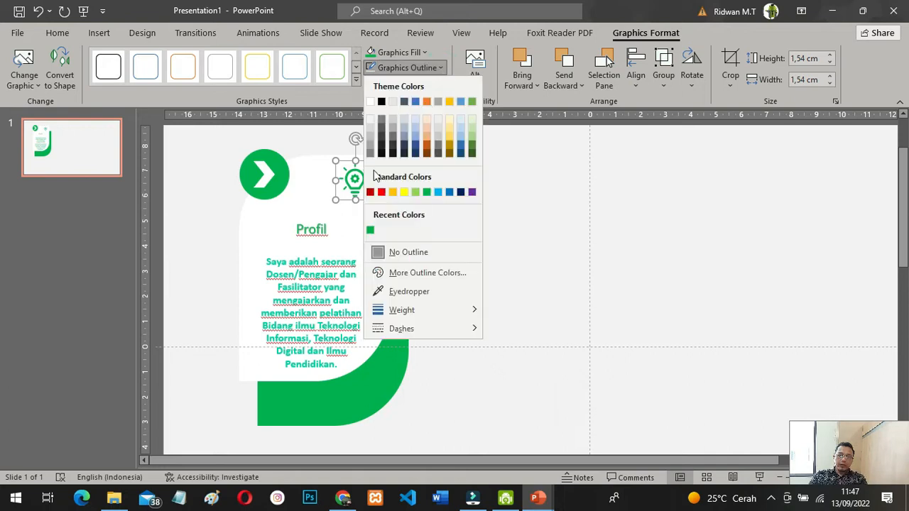
left_click(370, 230)
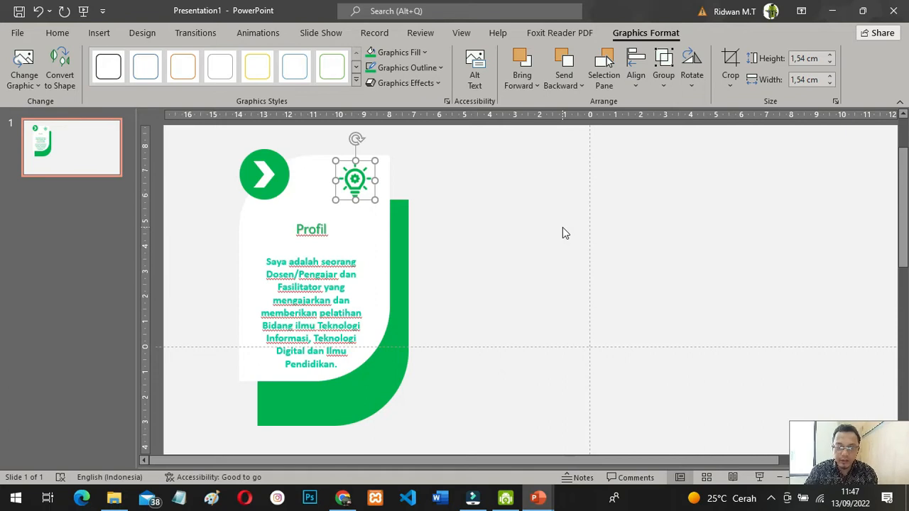
left_click(546, 242)
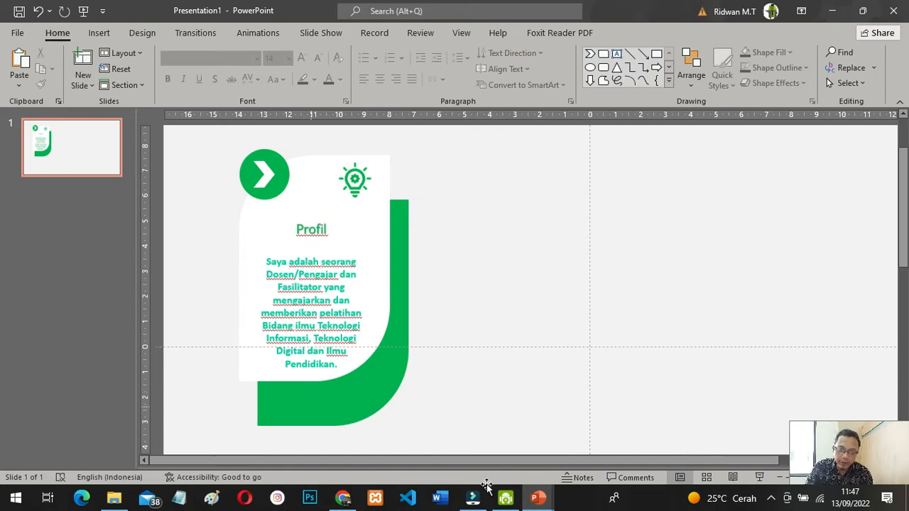
Switch to New-Presentation.pptx to examine the white pill shape at the base of the Profil card, and return to Presentation1
mouse_move(537, 498)
left_click(503, 455)
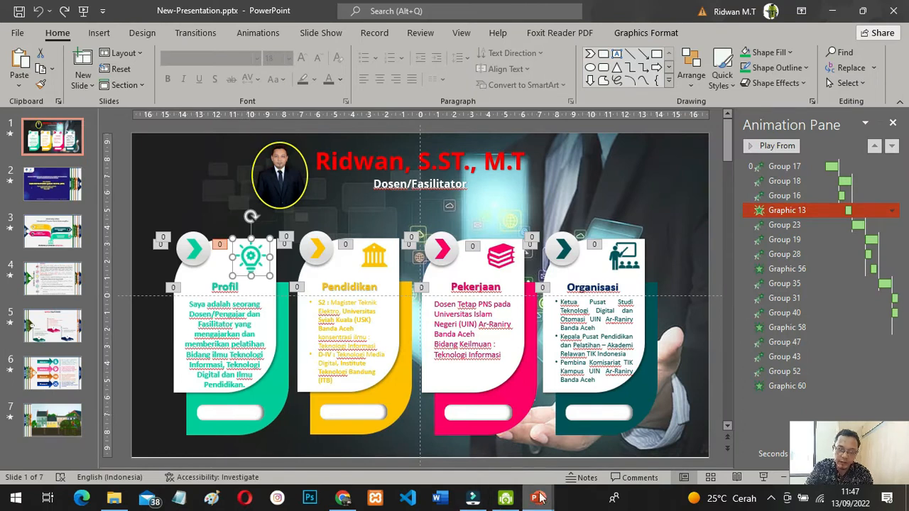
mouse_move(537, 498)
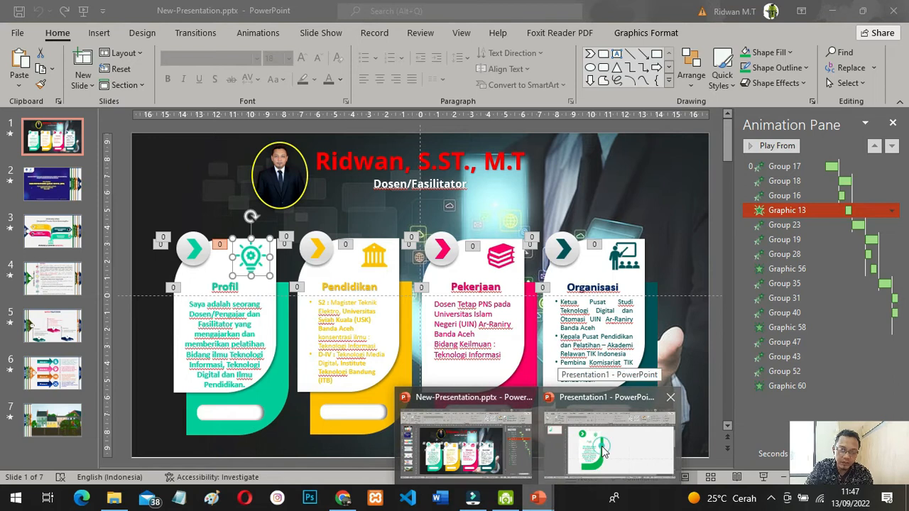
left_click(603, 452)
Draw a rounded rectangle about 3.86 cm wide and 0.96 cm high on the green shape's lower strip, below the white card
left_click(101, 35)
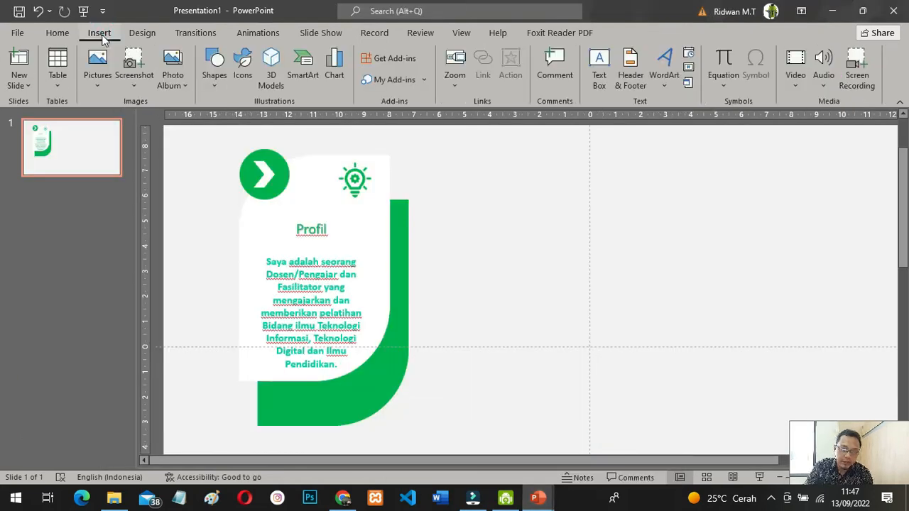
left_click(215, 83)
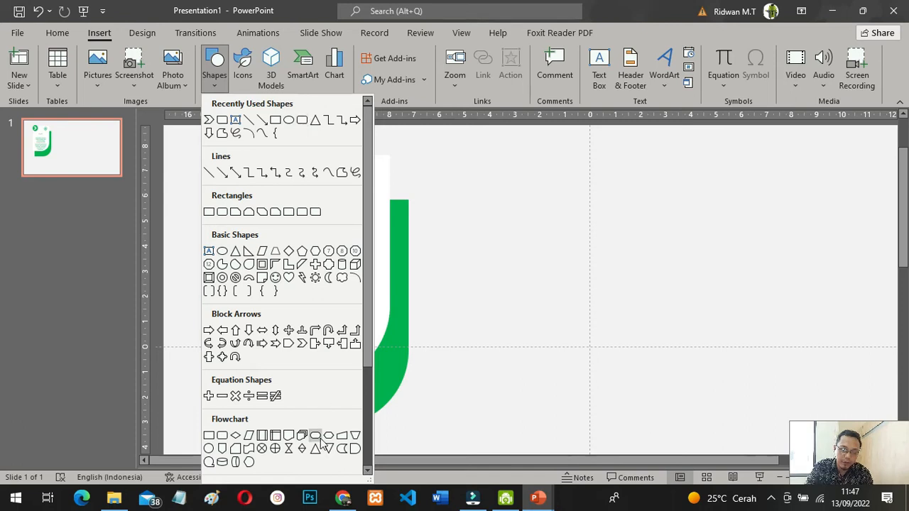
left_click(301, 121)
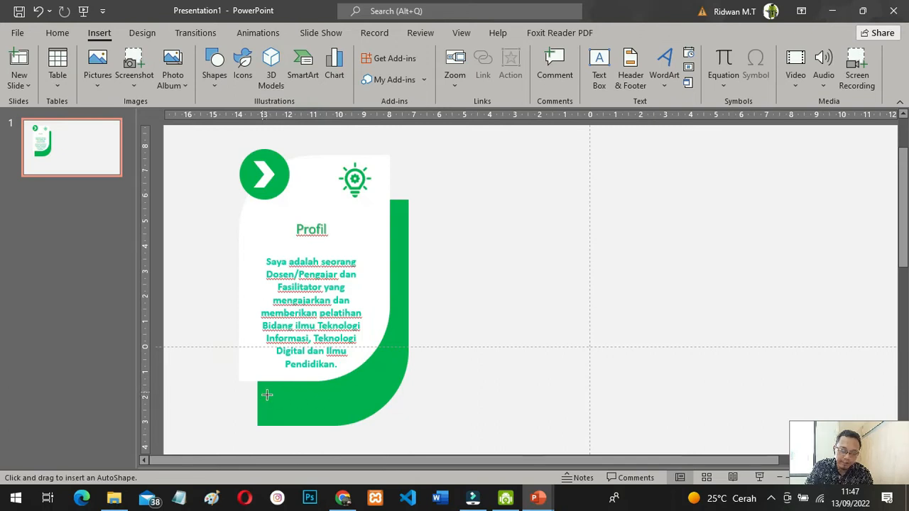
left_click_drag(267, 395, 362, 417)
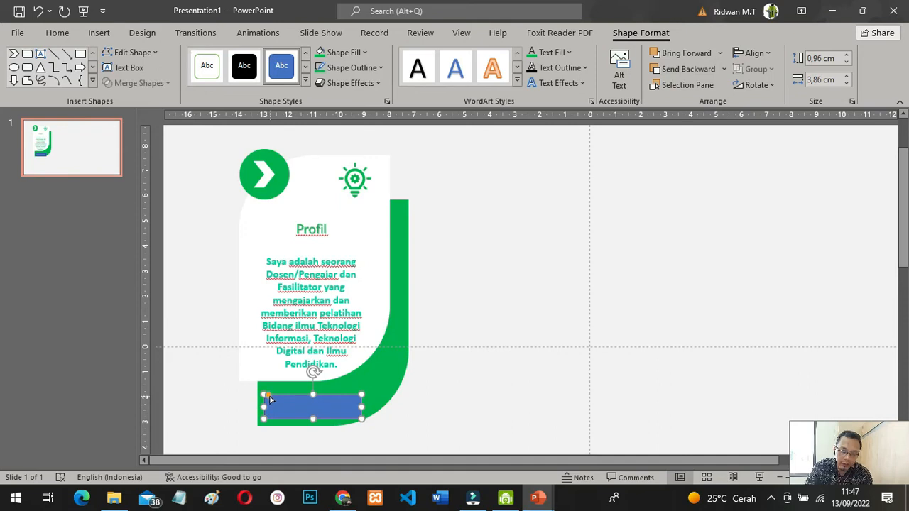
Round the rectangle's ends fully into a pill shape and move it slightly upward within the green strip
left_click_drag(269, 399, 294, 415)
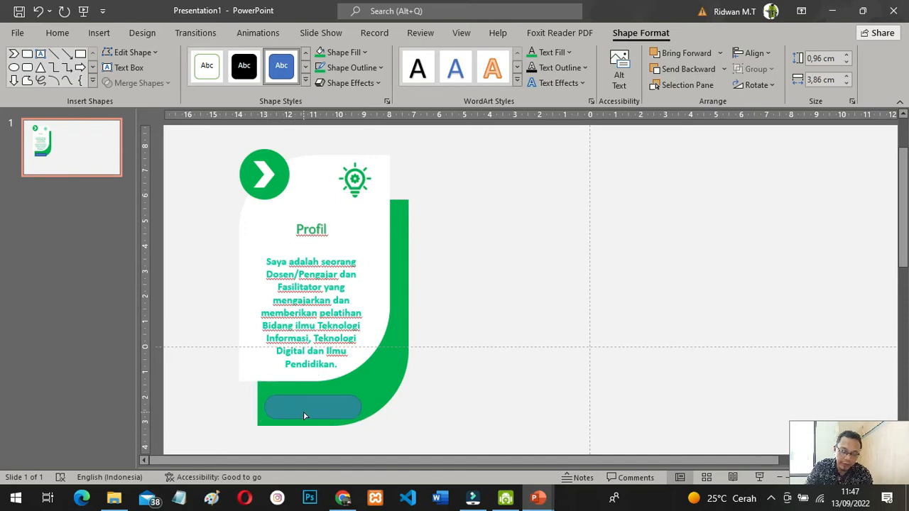
left_click_drag(250, 394, 315, 423)
left_click_drag(235, 382, 291, 412)
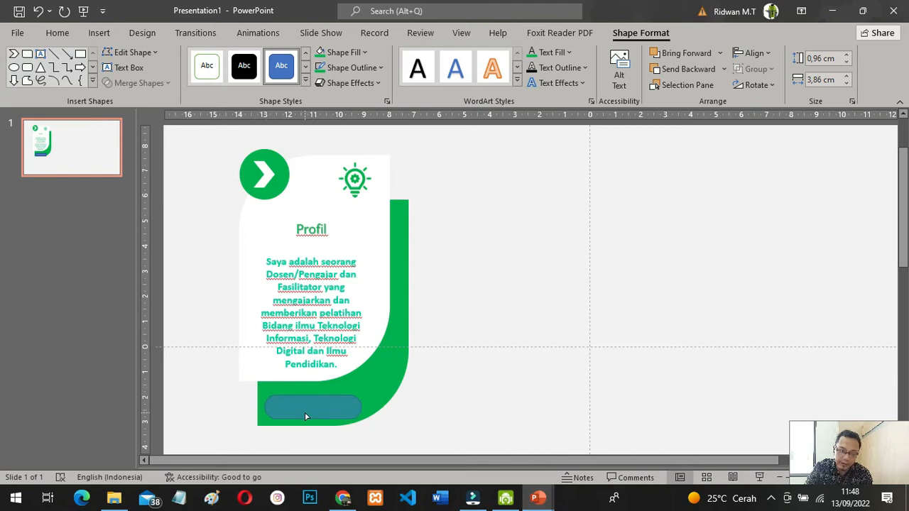
key("ctrl+z")
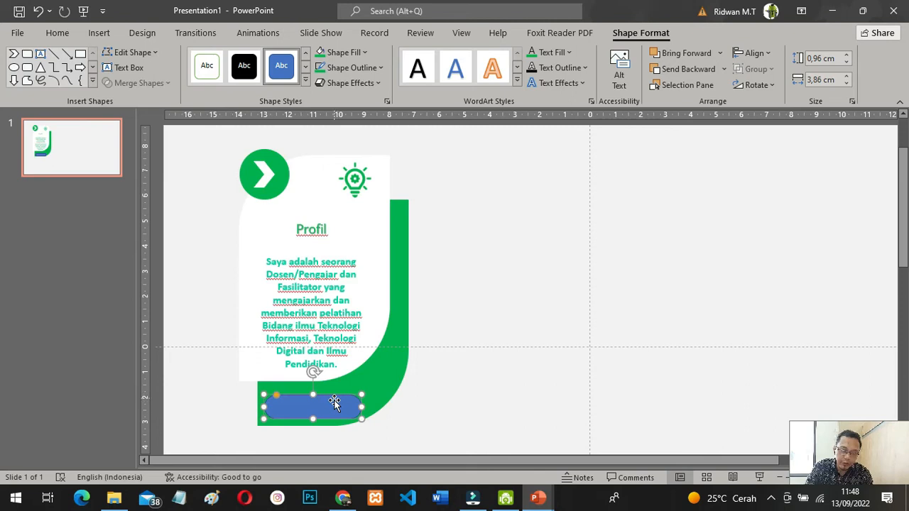
left_click_drag(335, 403, 337, 392)
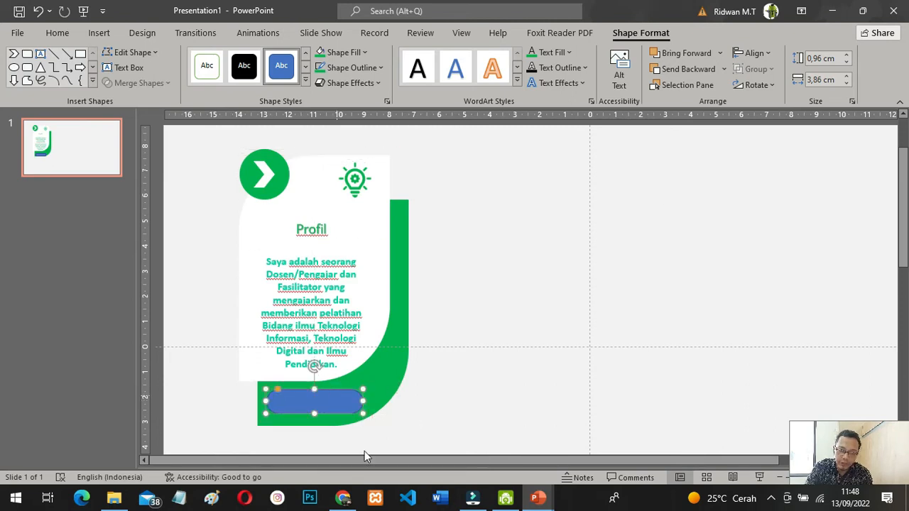
Remove the pill shape's outline and fill it with white
left_click(382, 68)
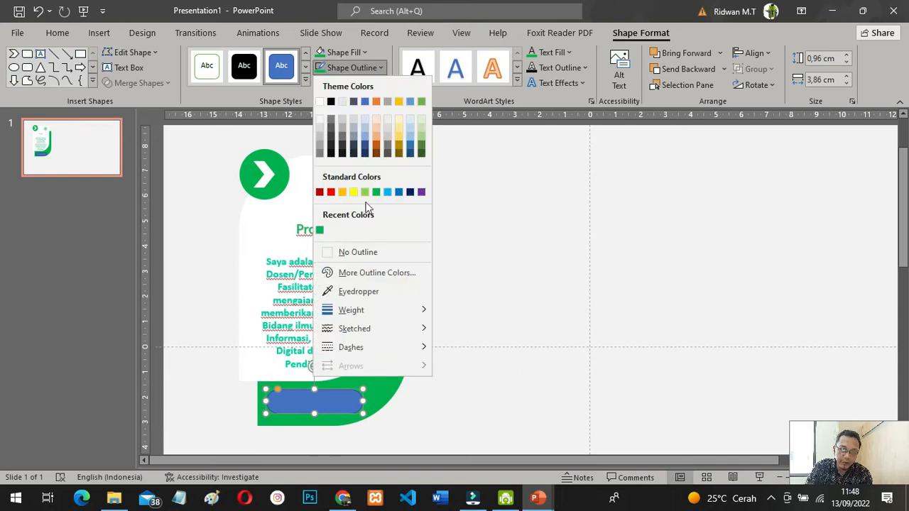
left_click(365, 252)
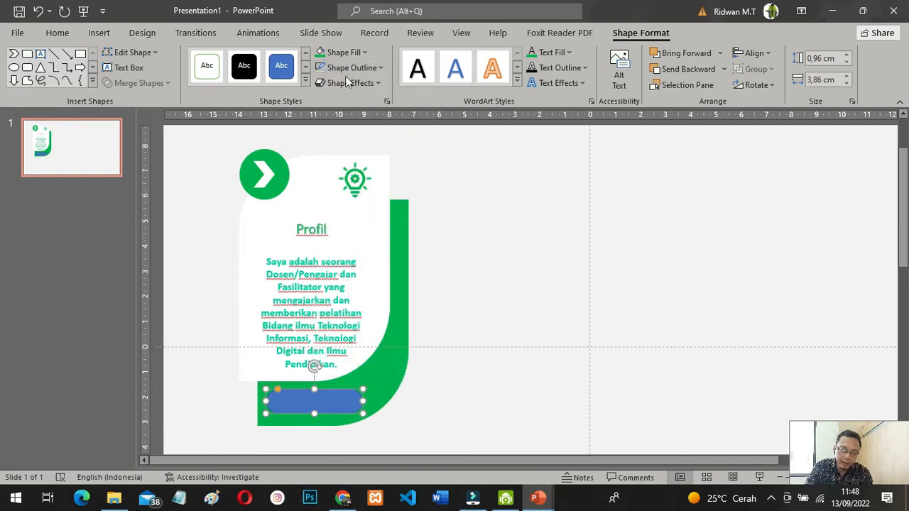
left_click(359, 53)
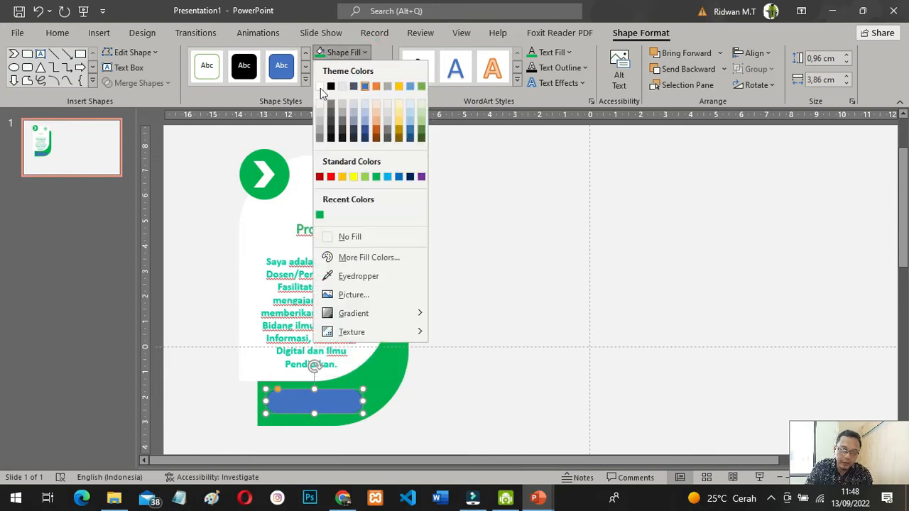
left_click(321, 87)
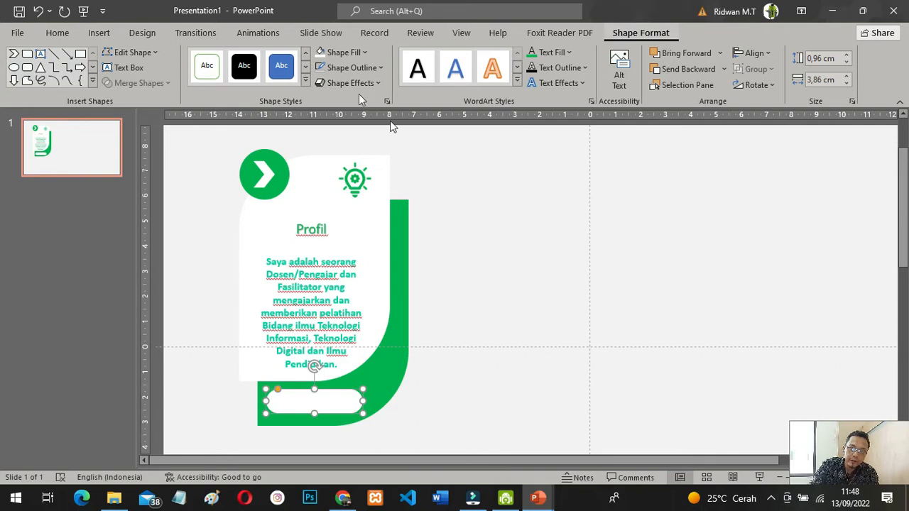
Give the white pill shape the first outer shadow preset, which falls toward the lower right
left_click(380, 84)
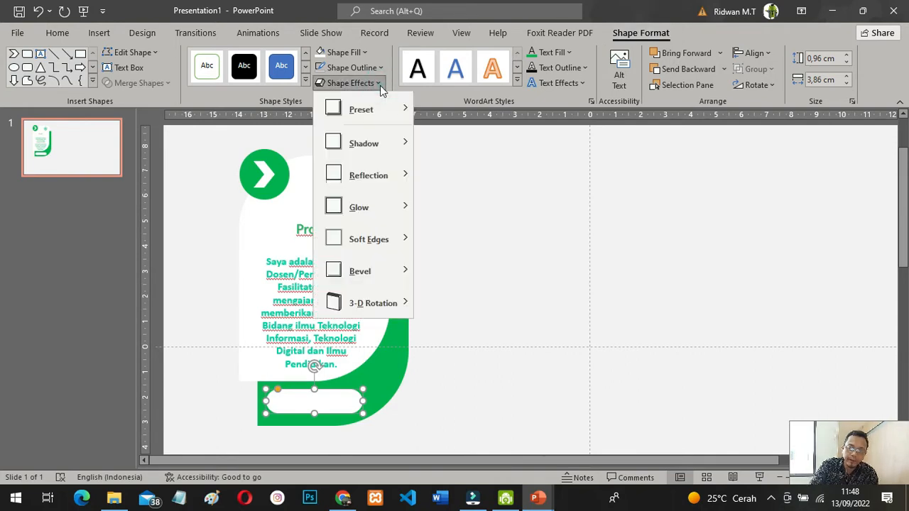
mouse_move(403, 147)
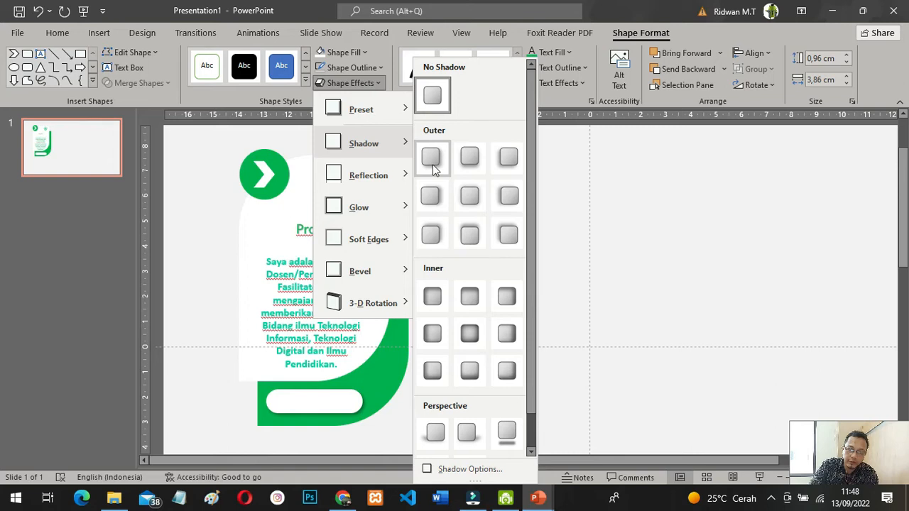
left_click(432, 159)
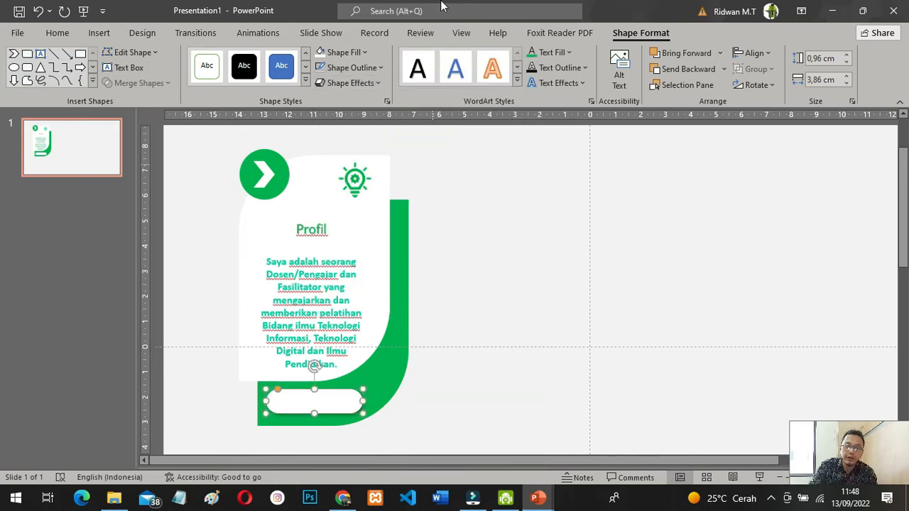
left_click(487, 384)
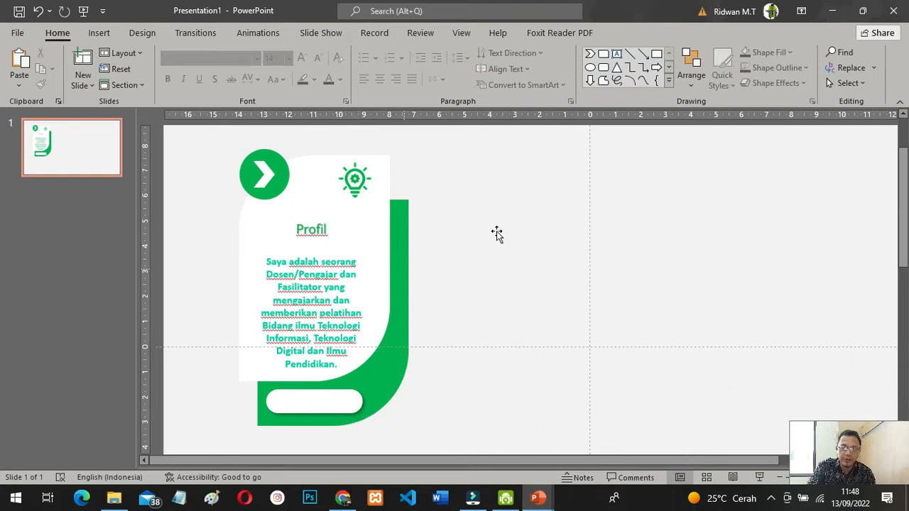
scroll(538, 223, "down", 1)
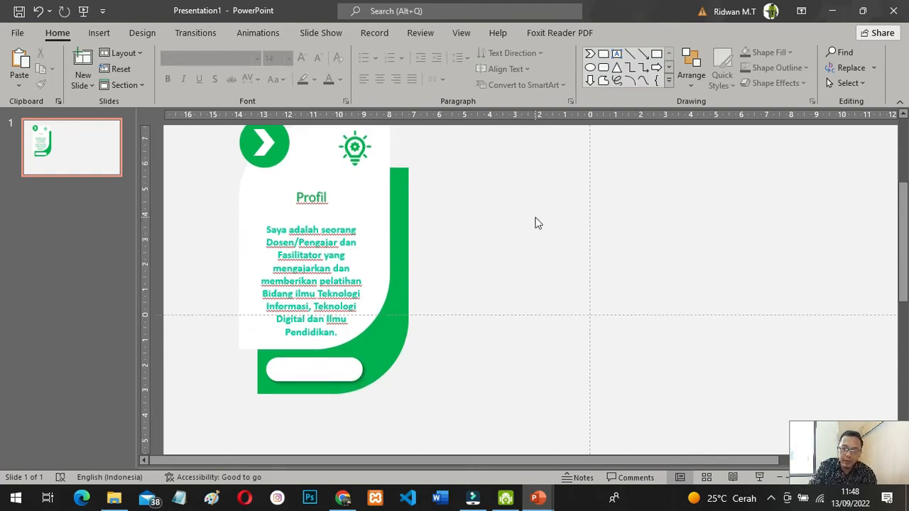
scroll(538, 223, "up", 1)
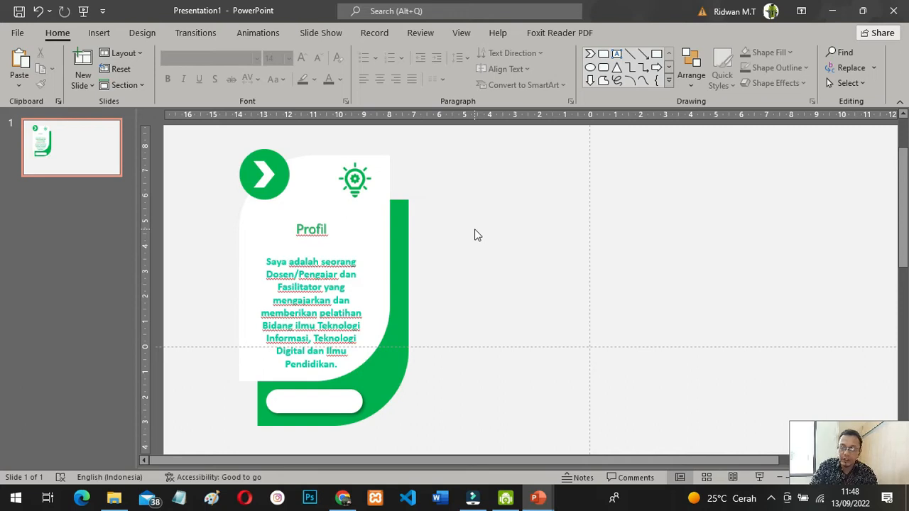
scroll(435, 277, "up", 1)
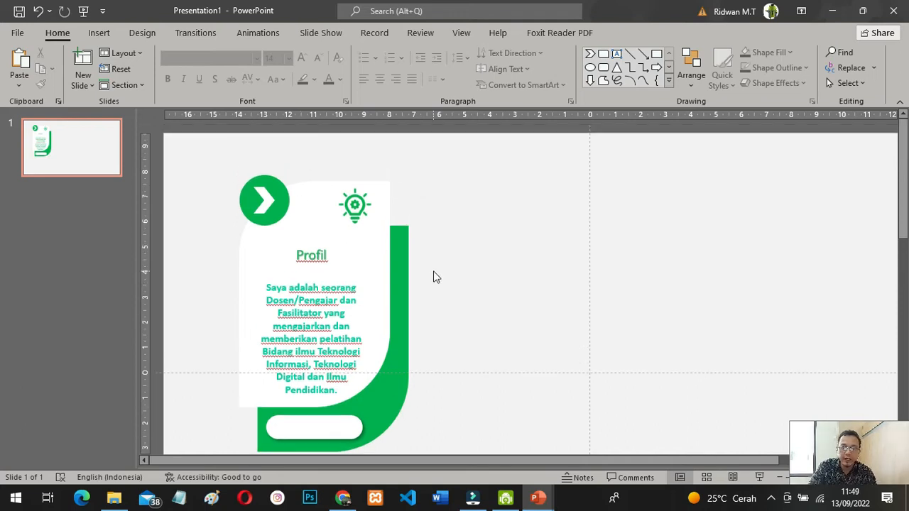
scroll(435, 277, "down", 1)
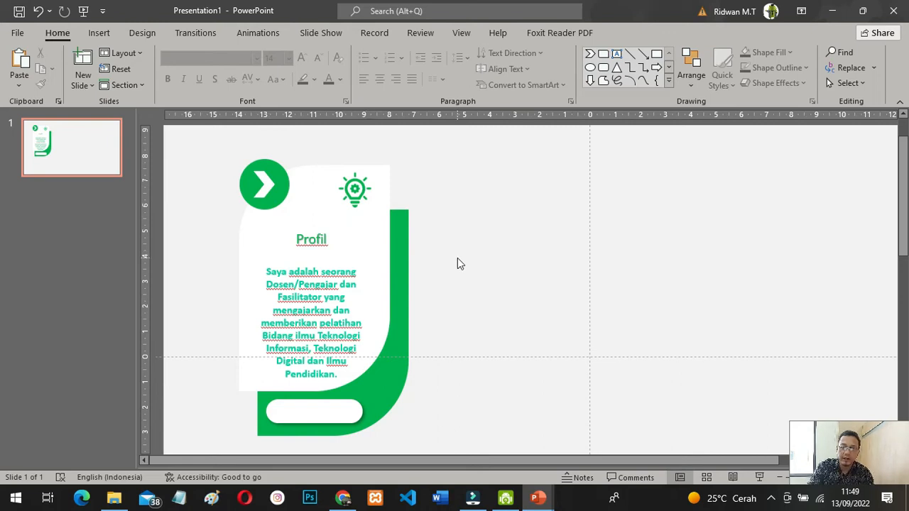
left_click(384, 240)
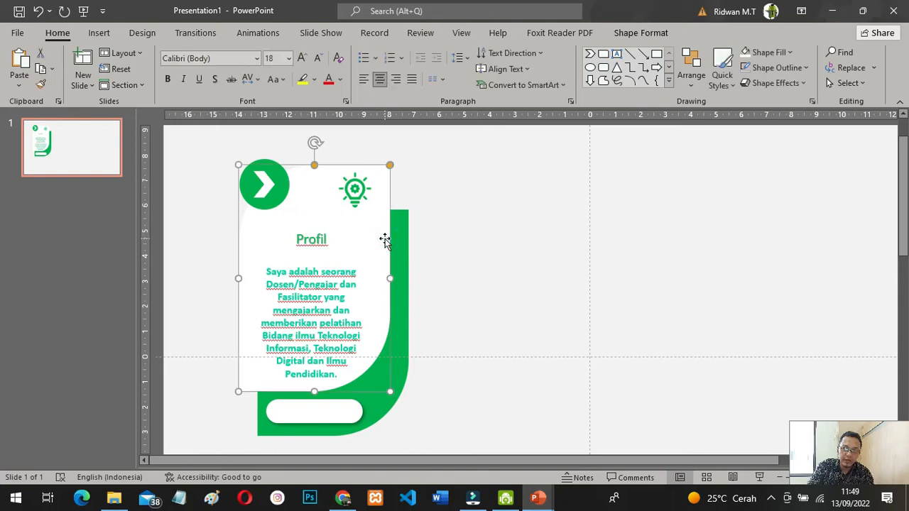
left_click(331, 275, "shift")
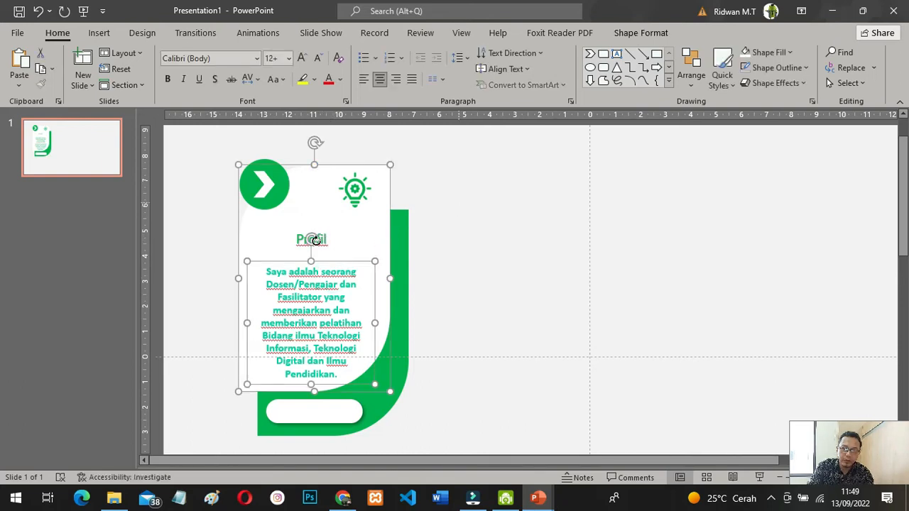
left_click(313, 239, "shift")
left_click(475, 218)
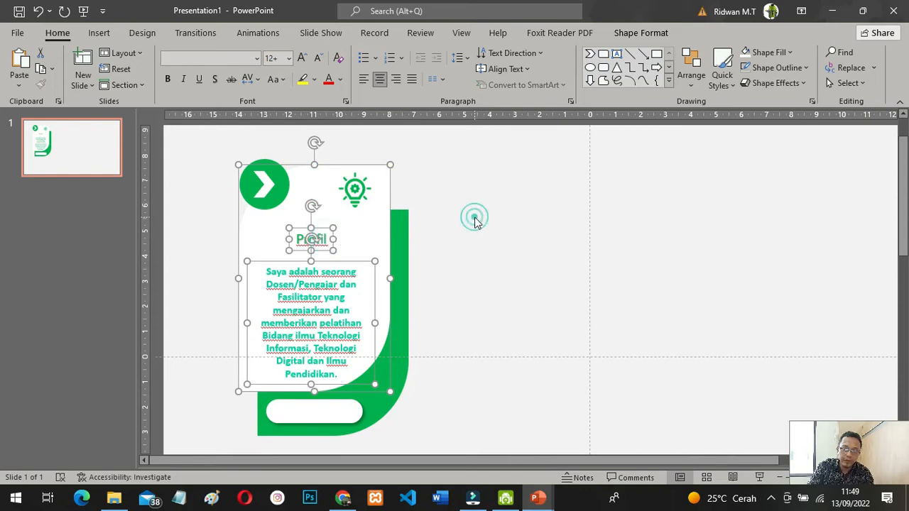
left_click(402, 237)
left_click(341, 407, "shift")
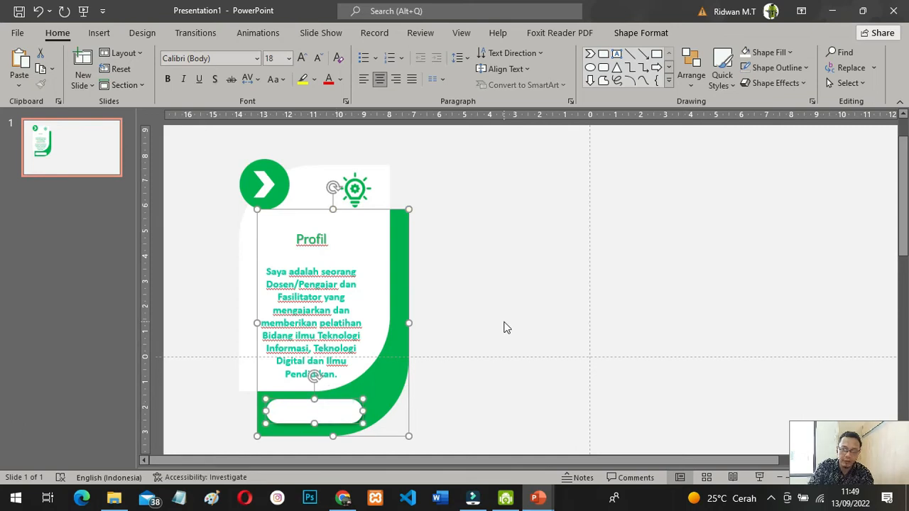
left_click(268, 179)
left_click(264, 181)
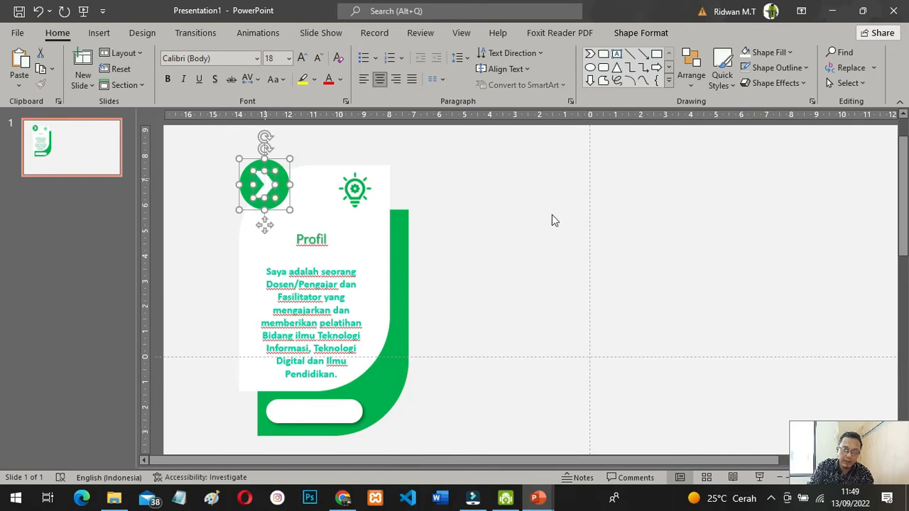
left_click(515, 232)
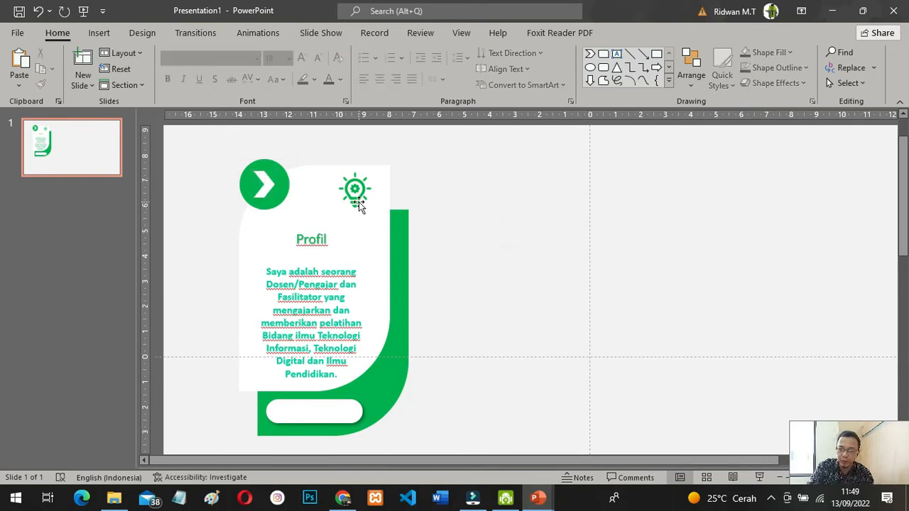
left_click(472, 222)
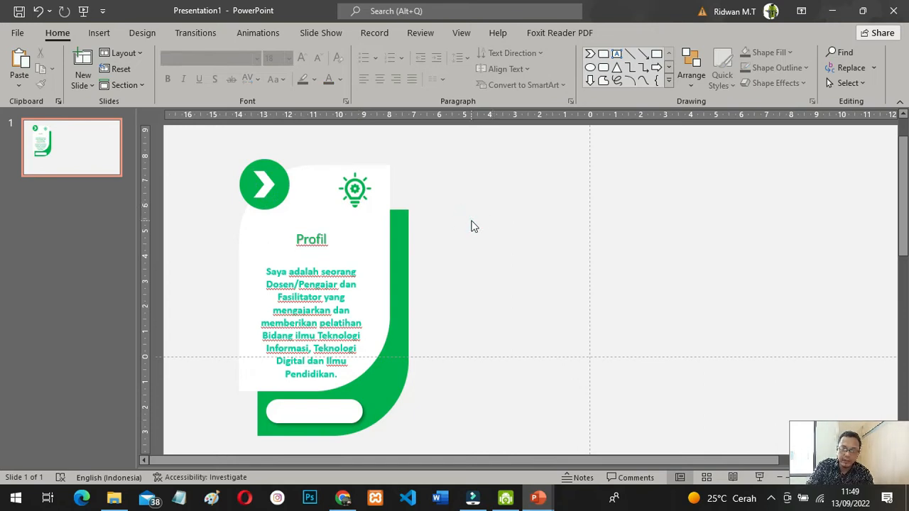
Group the white card, the Profil heading and the description text into one object
left_click(314, 175)
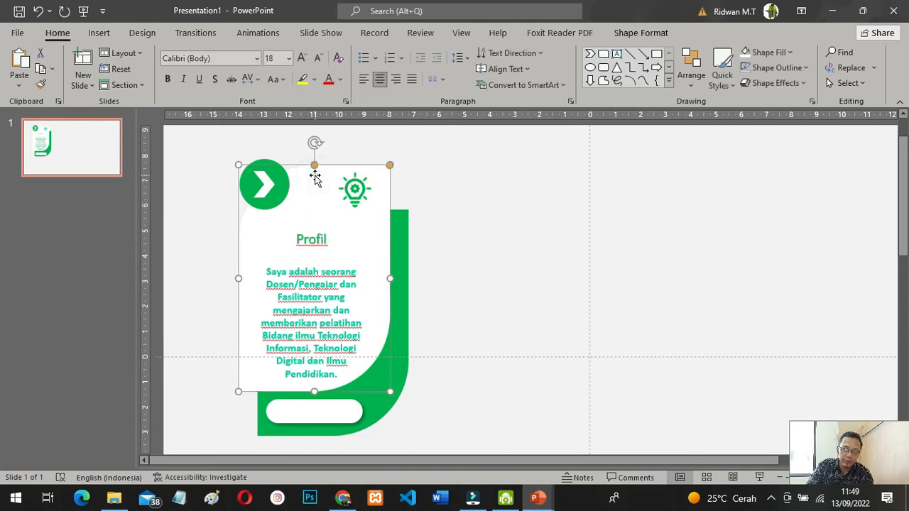
left_click(318, 239)
left_click(324, 273)
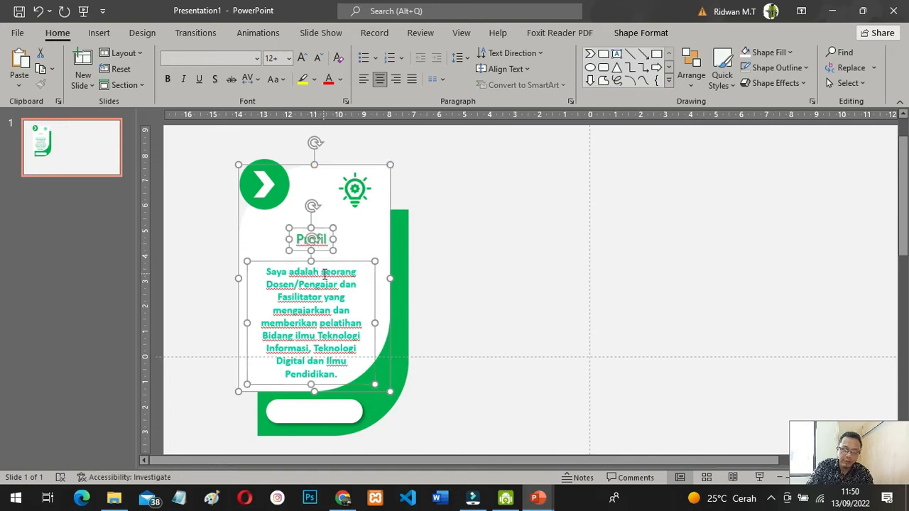
right_click(327, 277)
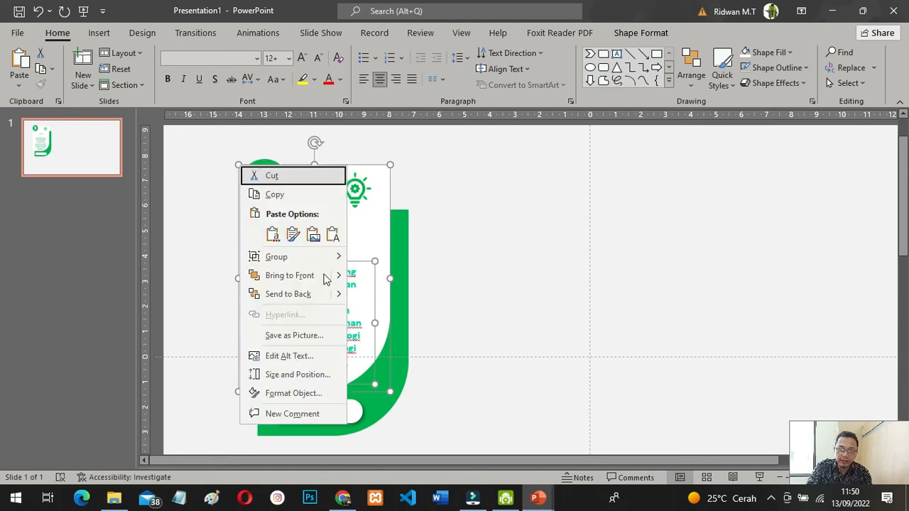
mouse_move(338, 260)
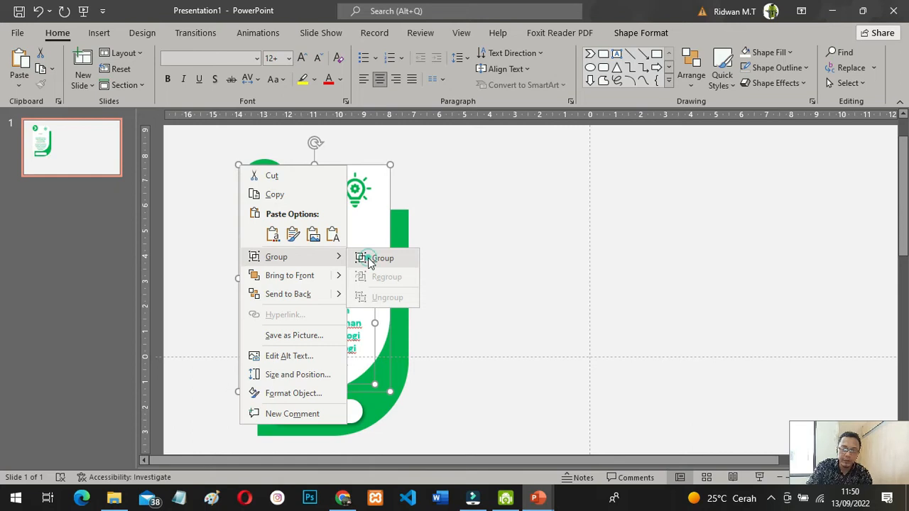
left_click(370, 259)
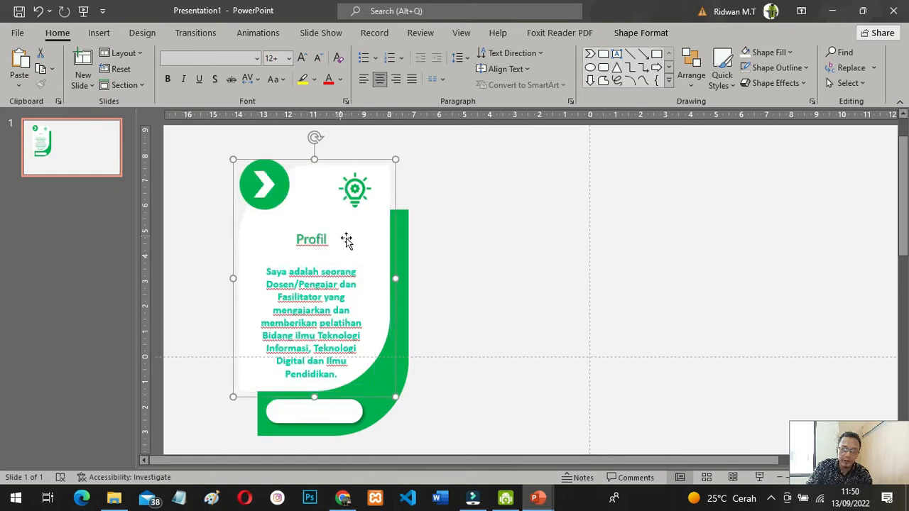
left_click(482, 213)
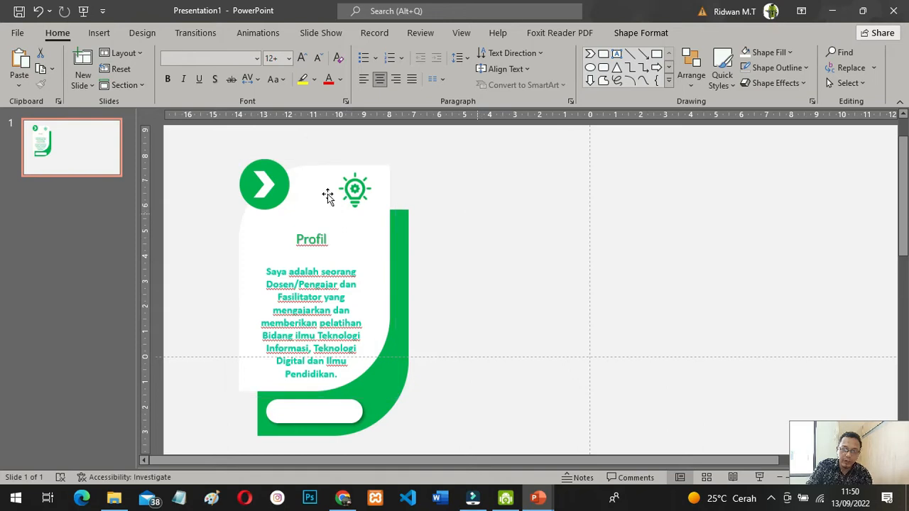
Group the green circle and its white chevron arrow into a single badge object
left_click(269, 179)
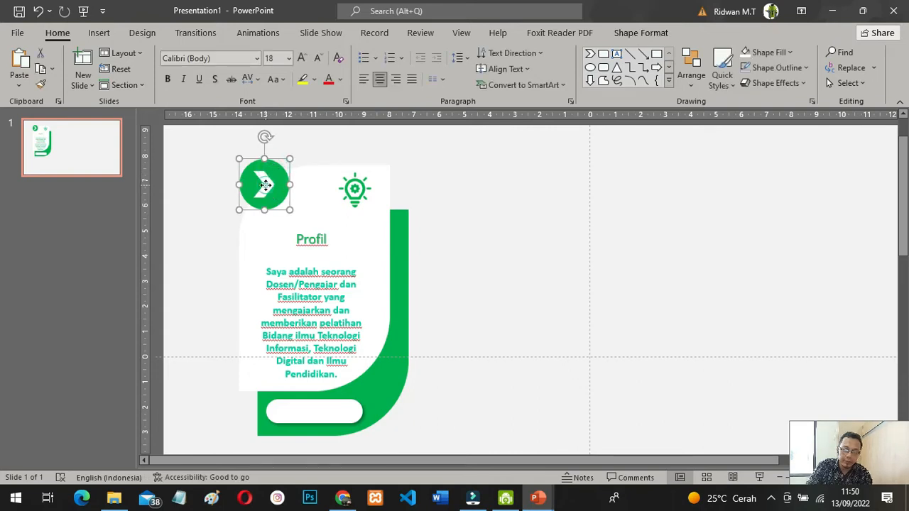
left_click(270, 187)
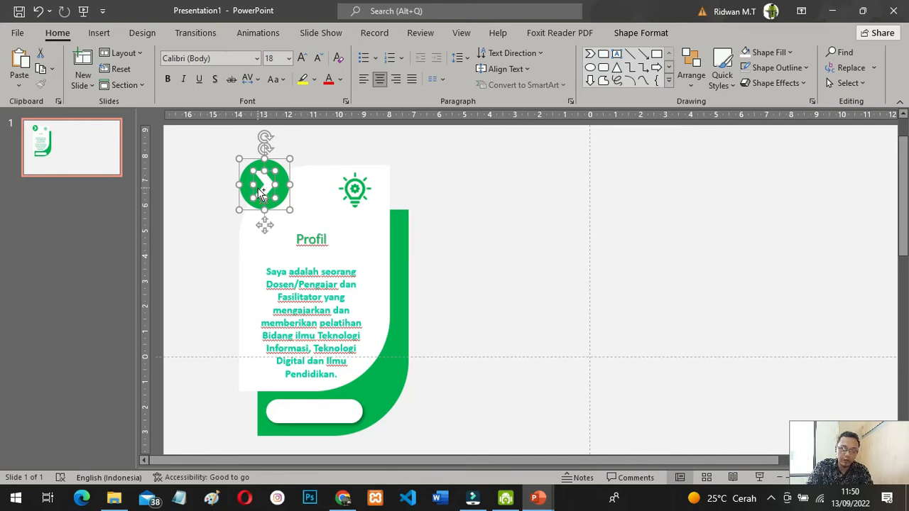
key("ctrl+d")
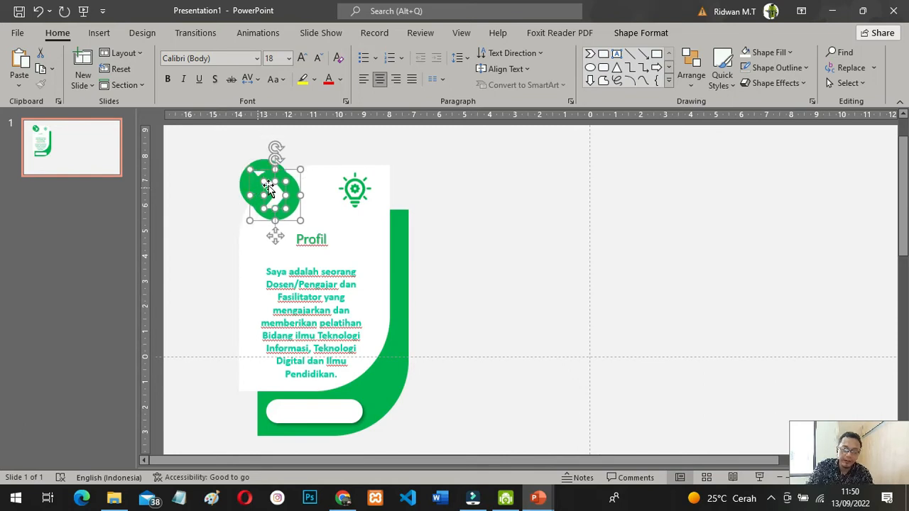
key("ctrl+z")
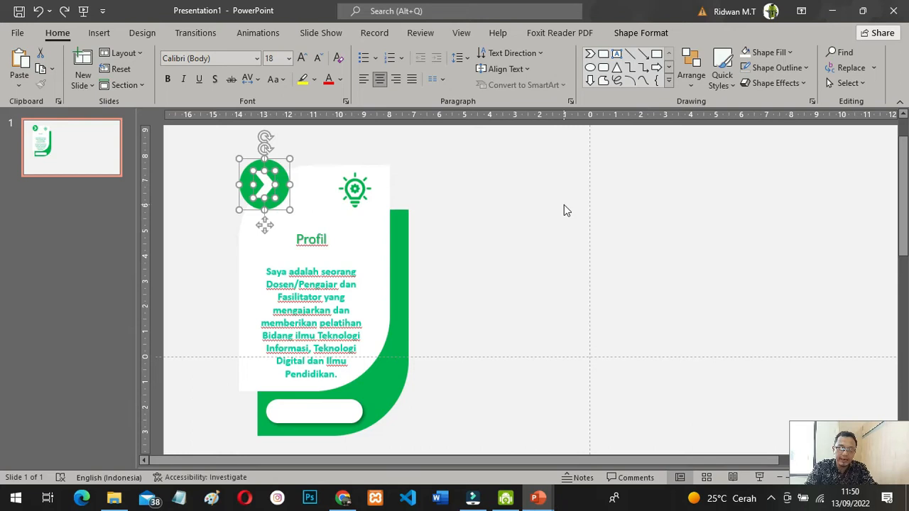
key("ctrl+g")
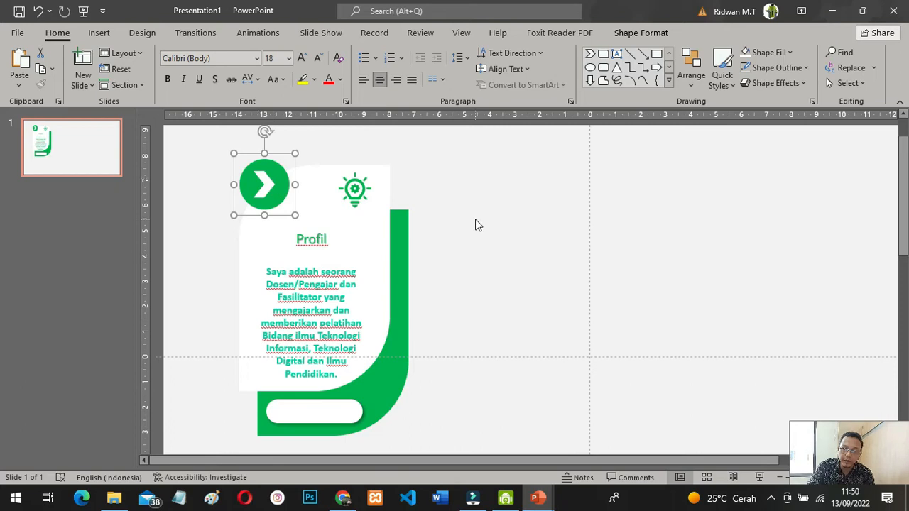
Group the green backing shape with the white pill and send the group to the back, behind the white card
left_click(400, 294)
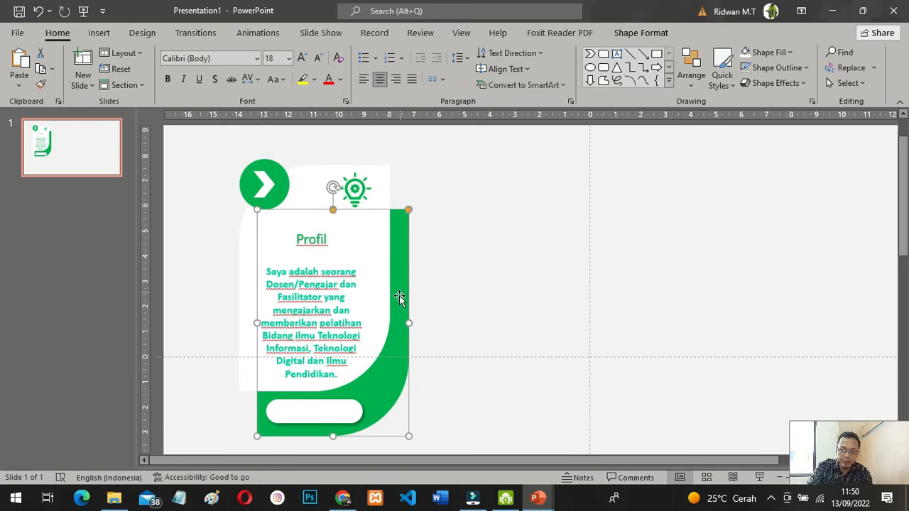
left_click(332, 409)
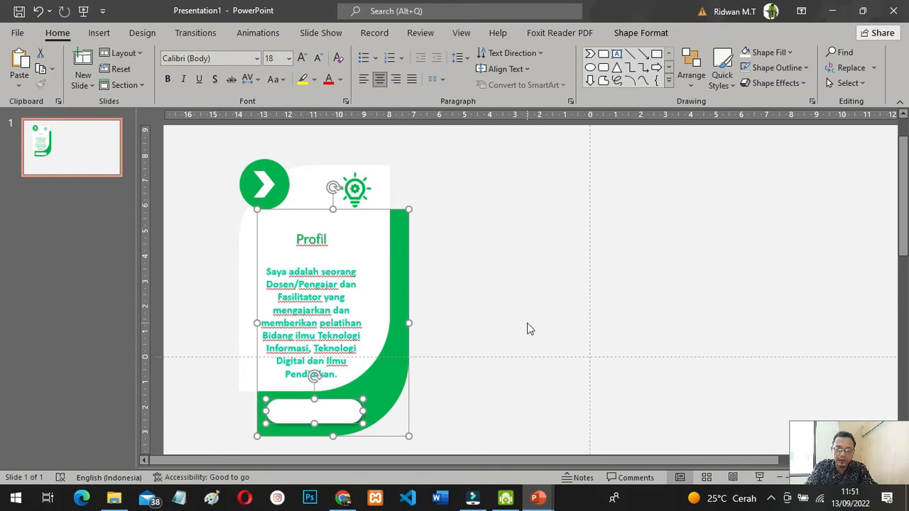
key("ctrl+g")
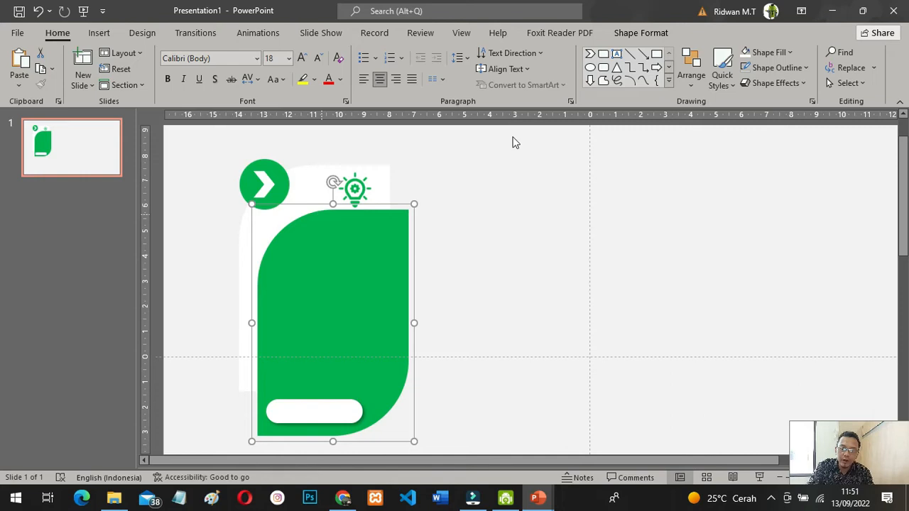
left_click(634, 39)
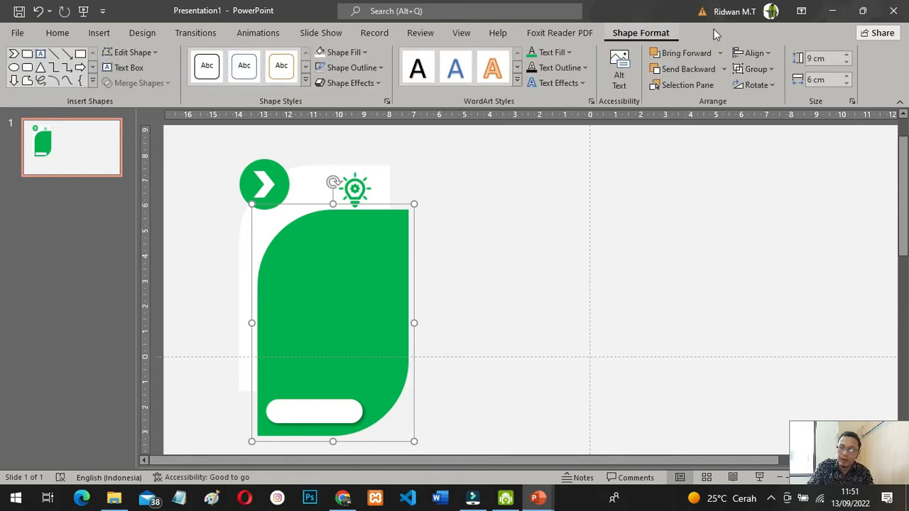
left_click(723, 70)
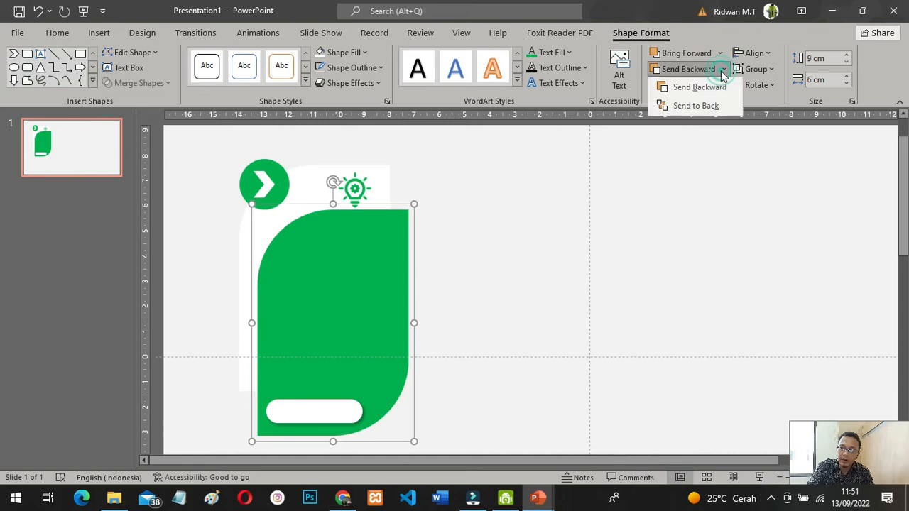
left_click(700, 108)
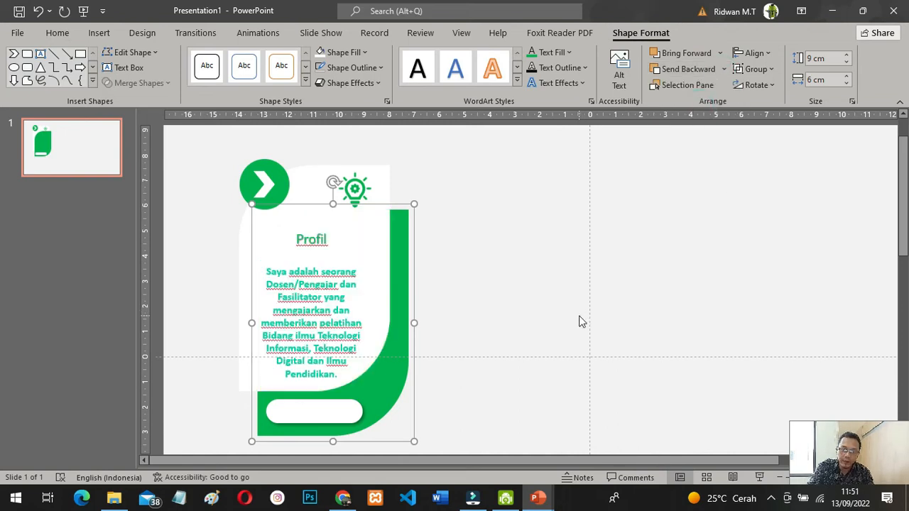
left_click(538, 300)
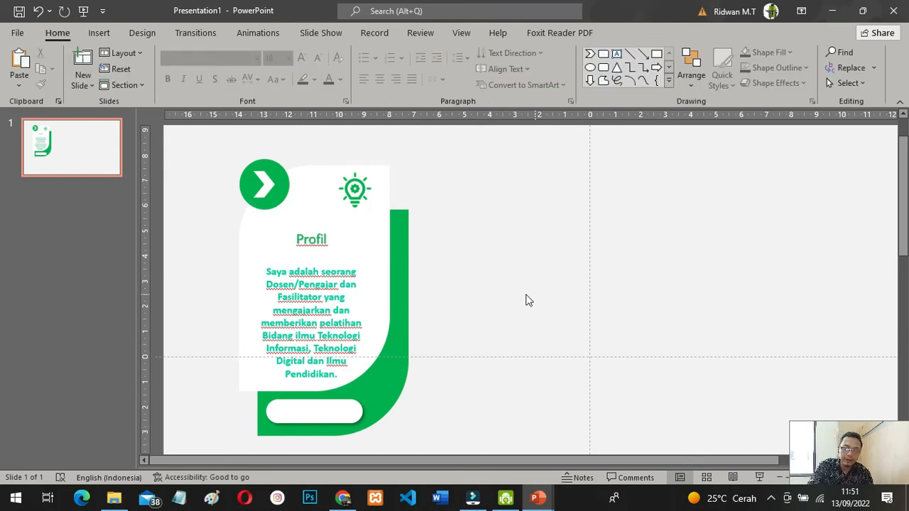
Apply the Float In entrance animation to the white card group with the Profil text
scroll(442, 251, "down", 2)
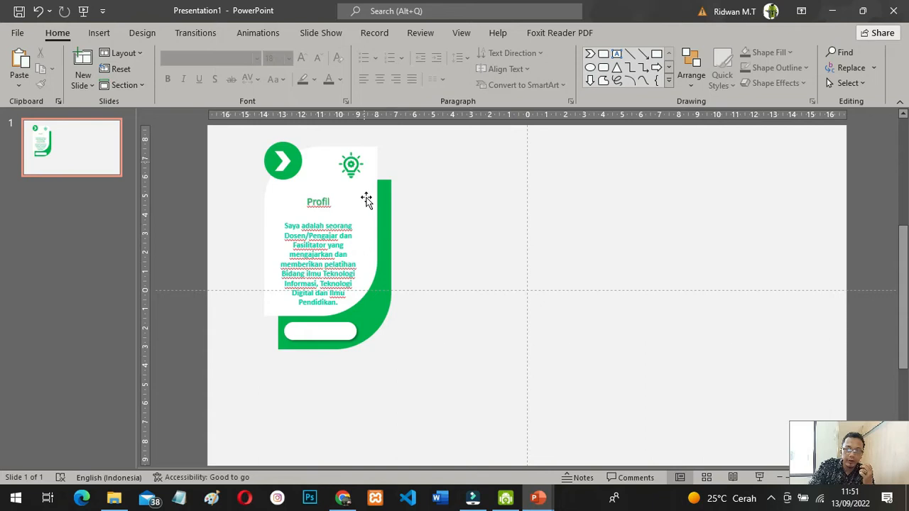
left_click(351, 203)
left_click(351, 203)
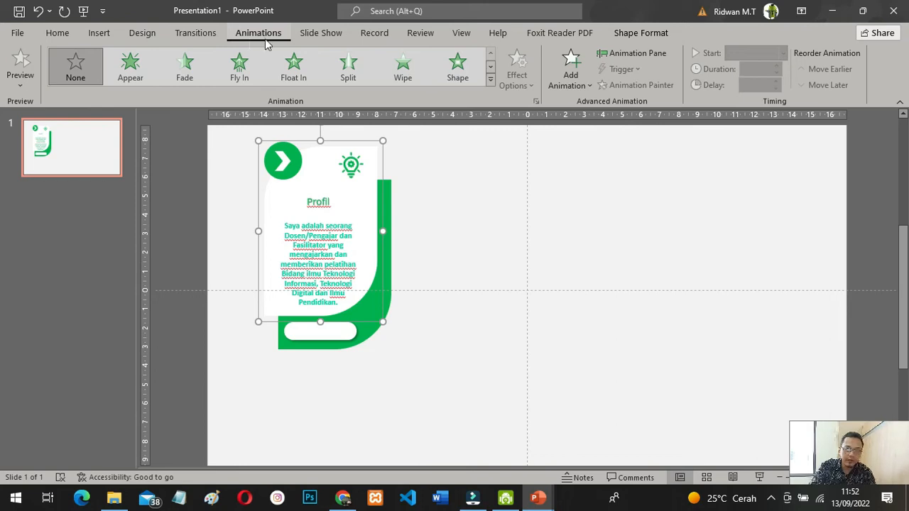
left_click(298, 80)
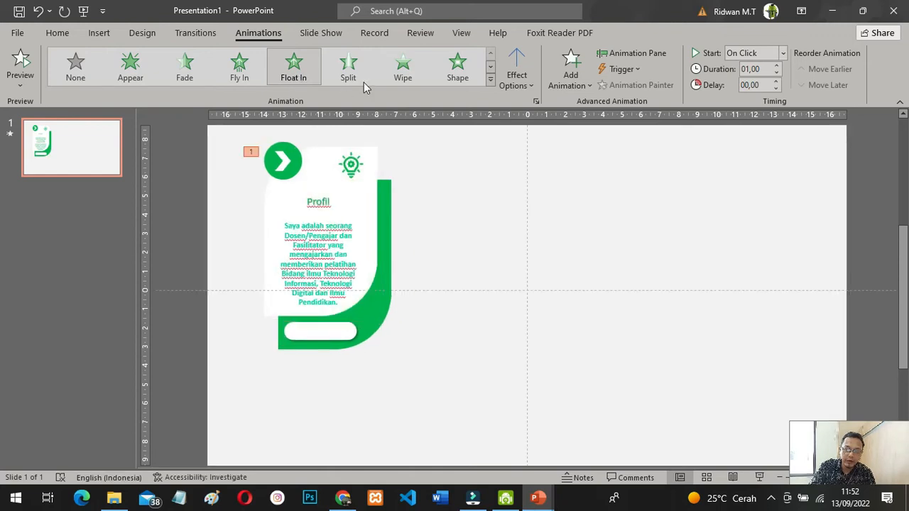
left_click(529, 87)
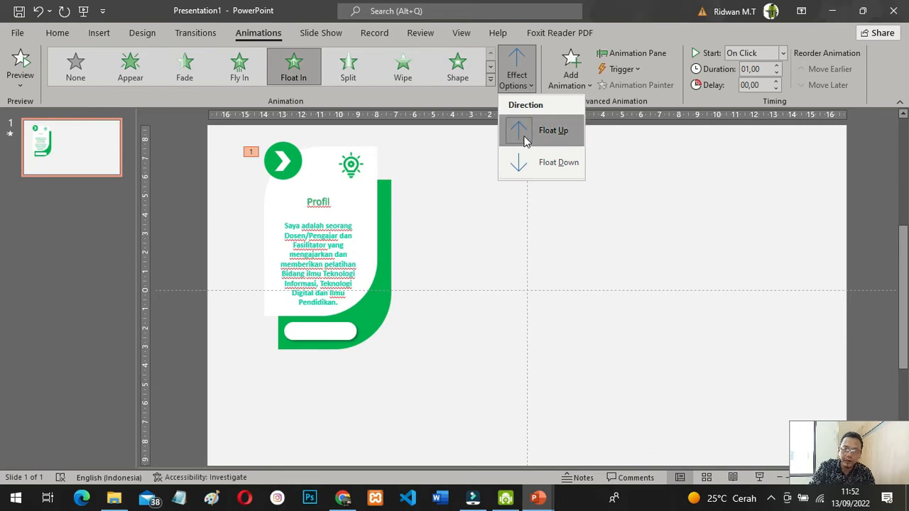
left_click(430, 162)
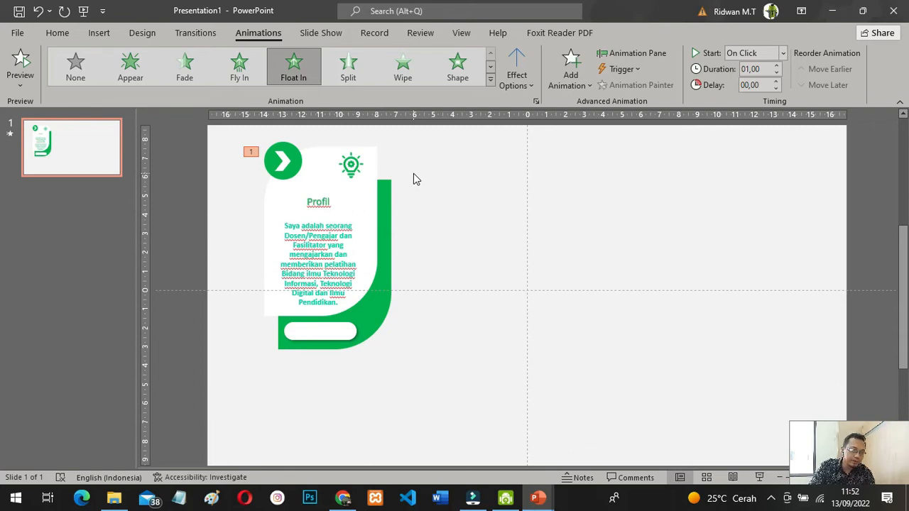
Apply the Zoom entrance animation to the arrow badge and the Fade entrance animation to the light-bulb icon
left_click(293, 155)
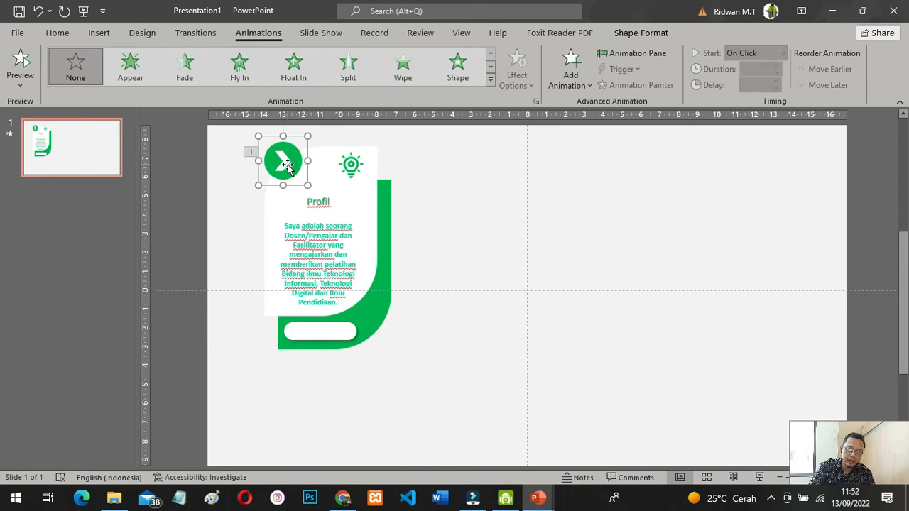
left_click(491, 82)
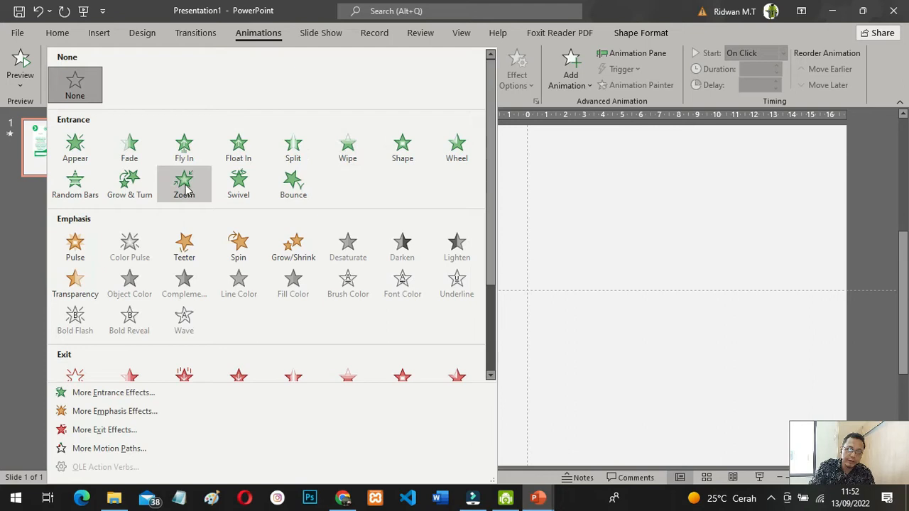
left_click(185, 185)
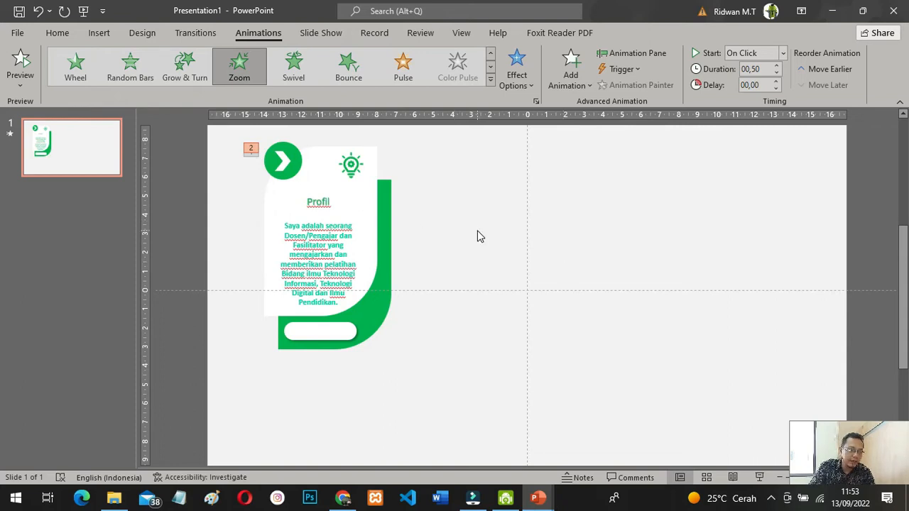
left_click(352, 169)
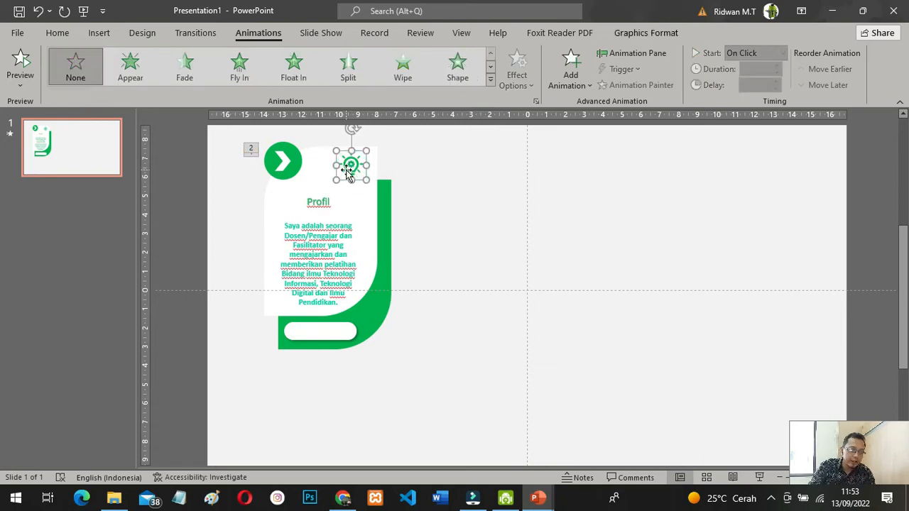
left_click(185, 71)
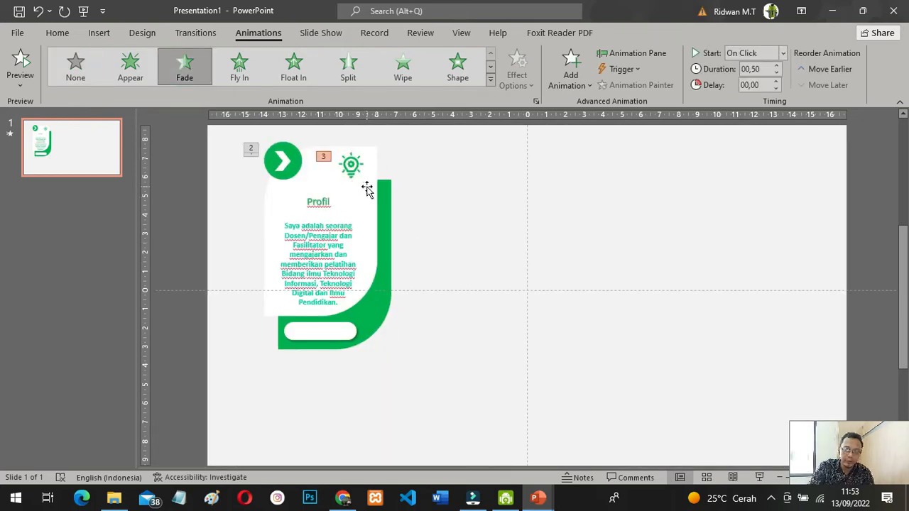
Apply the Float In entrance animation to the green backing group with the white pill
left_click(386, 242)
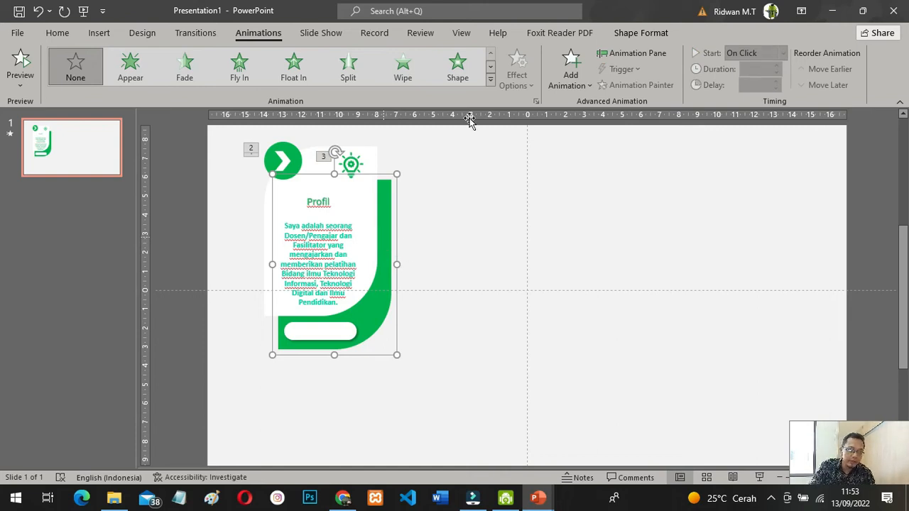
left_click(294, 71)
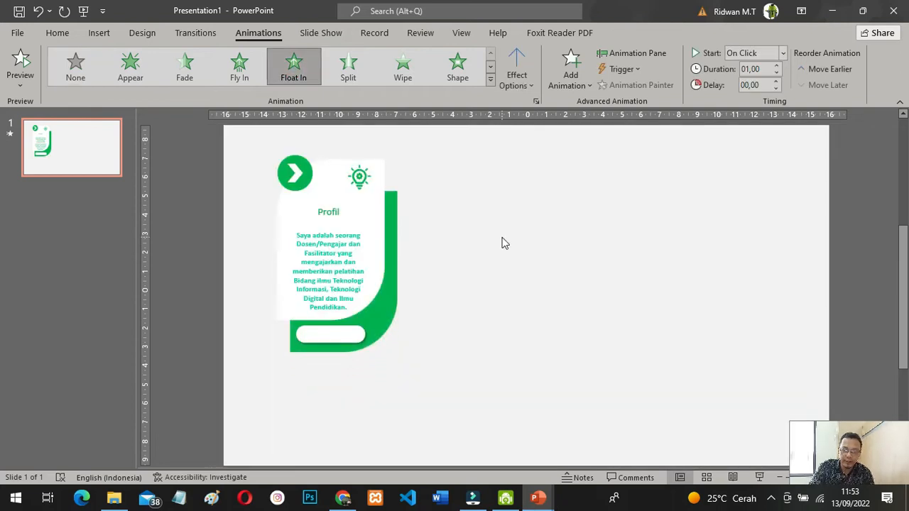
left_click(502, 243)
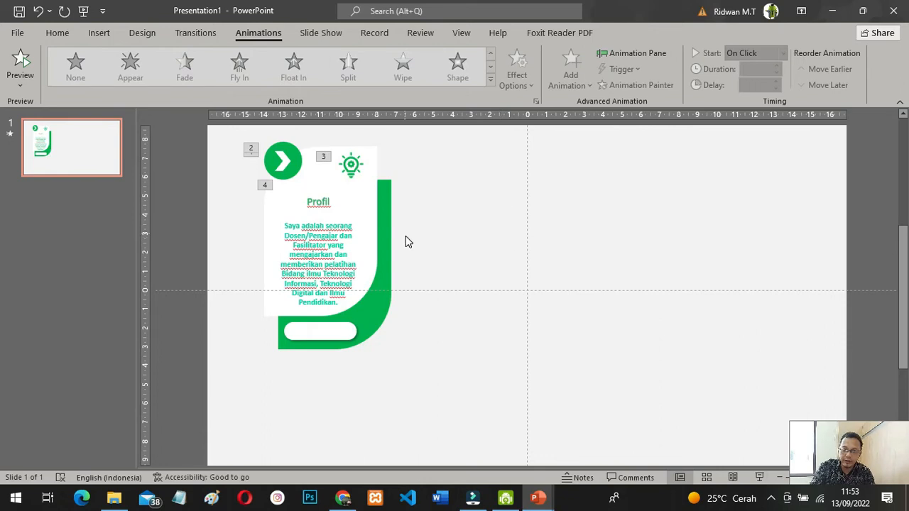
Play the current slide as a slide show to check the card's animations, and return to editing
left_click(760, 478)
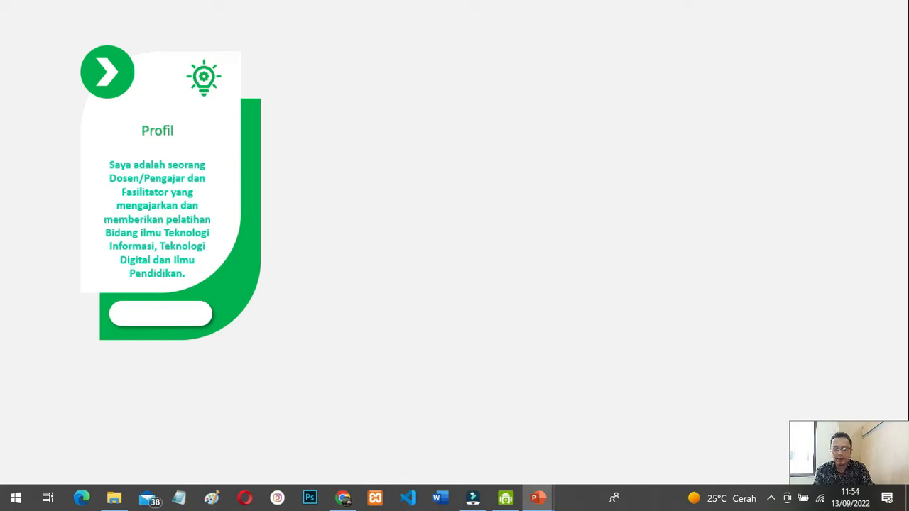
key("Escape")
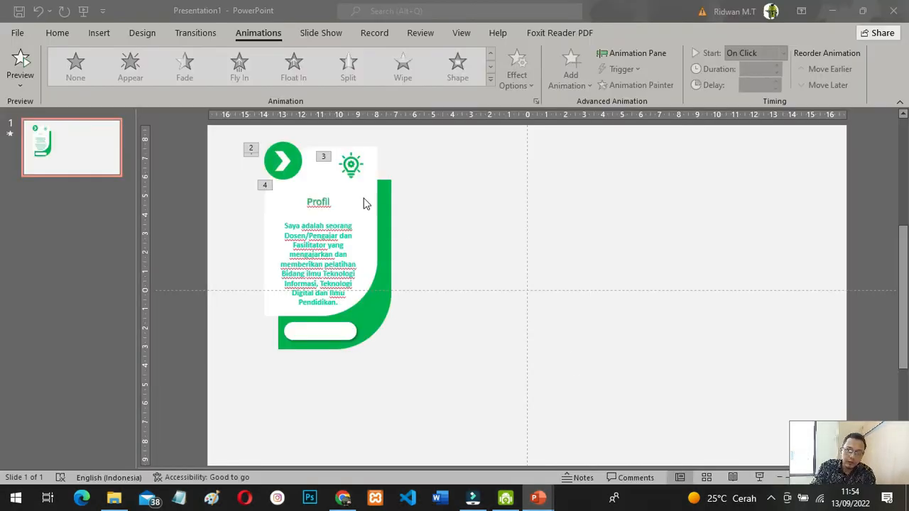
left_click(440, 162)
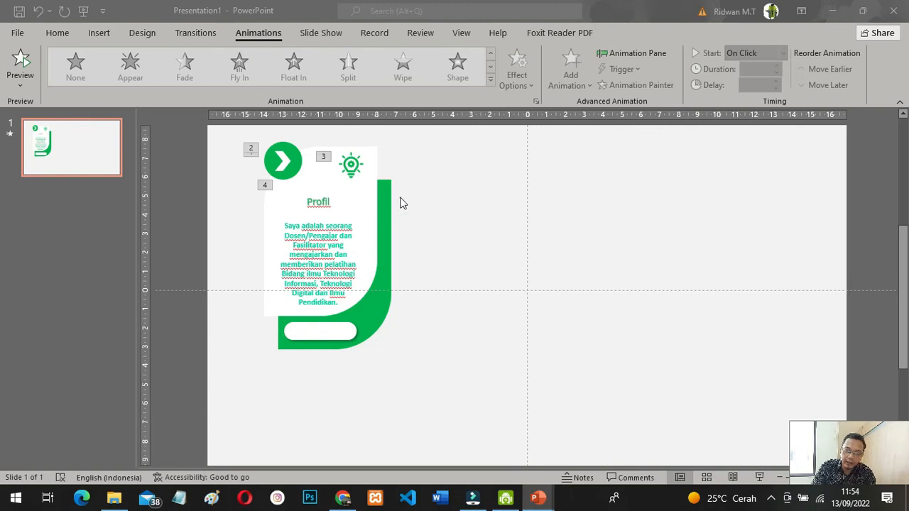
left_click(431, 199)
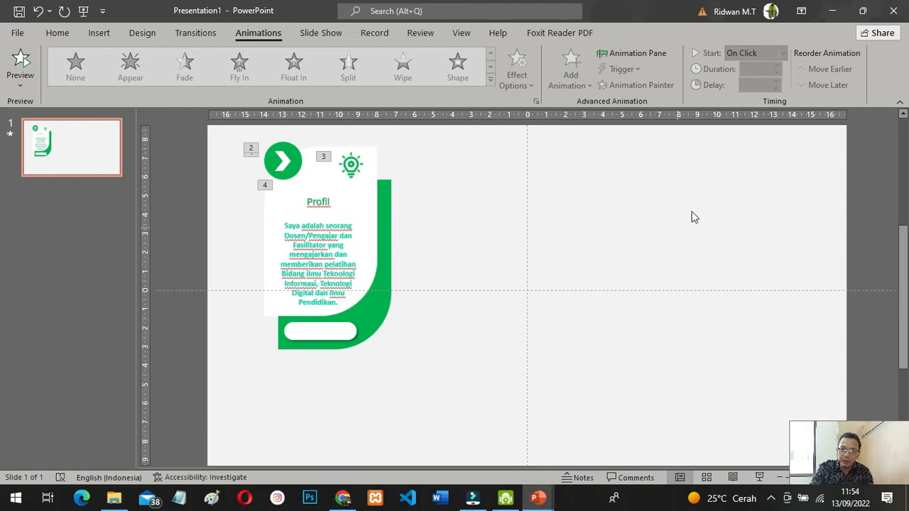
Switch to New-Presentation.pptx to examine the four-card layout on slide 1, and return to Presentation1
left_click(538, 498)
left_click(468, 451)
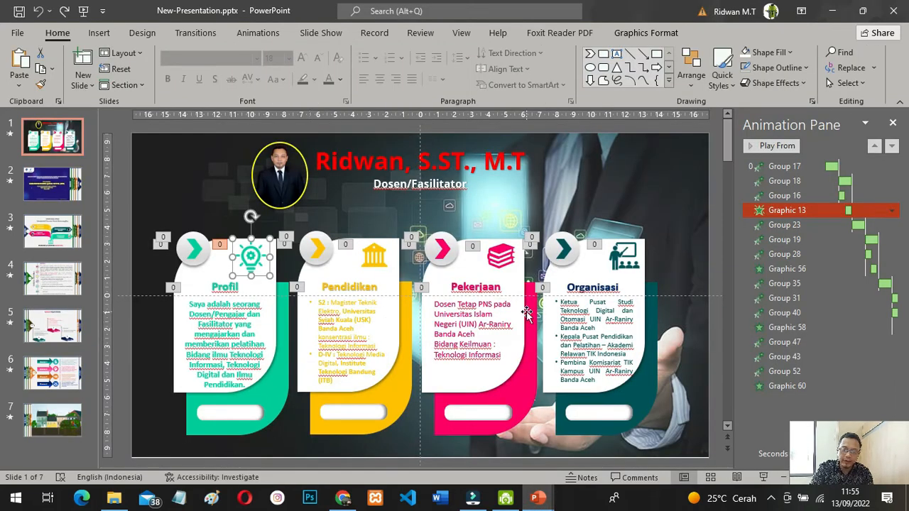
left_click(538, 498)
left_click(615, 431)
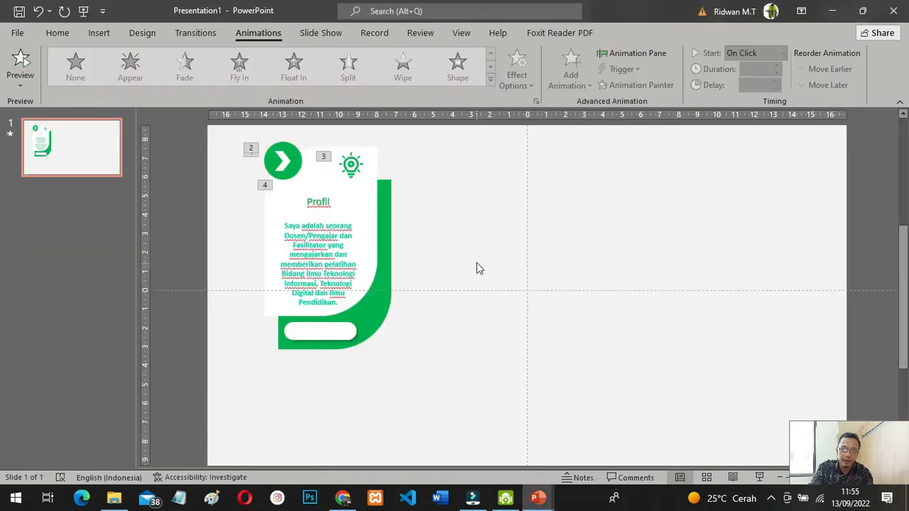
Duplicate all objects of the Profil card and place the copy to the right of the original at the same height
left_click(169, 118)
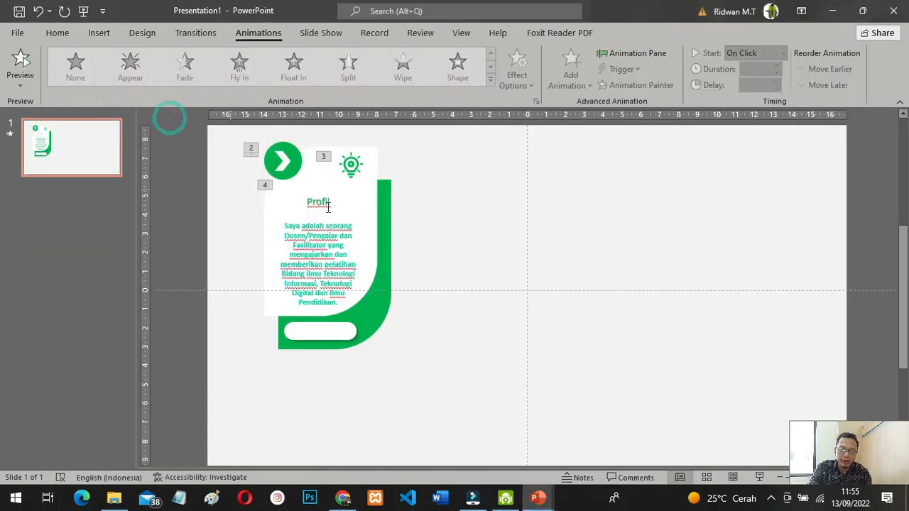
left_click_drag(215, 131, 458, 415)
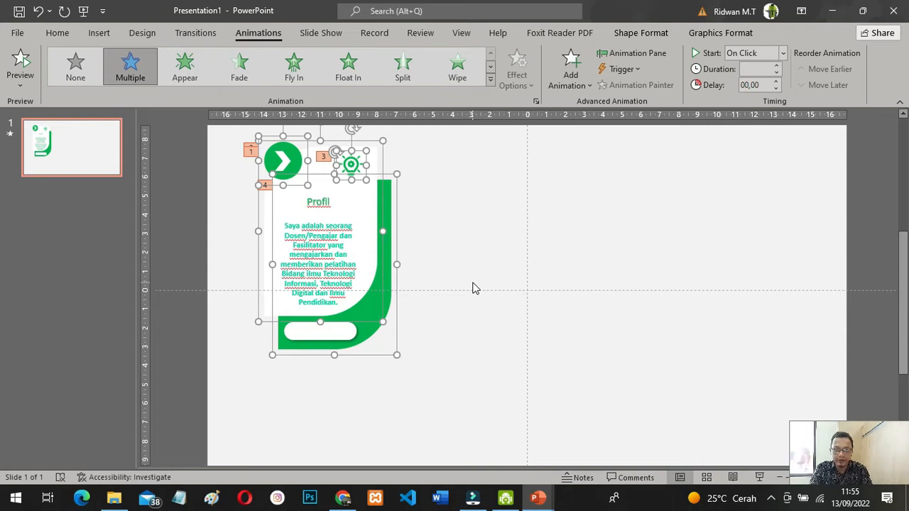
key("ctrl+d")
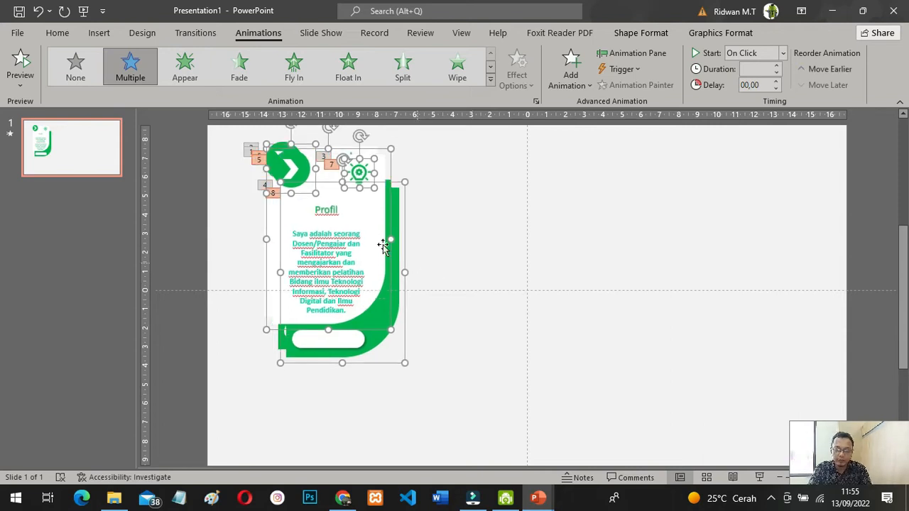
left_click_drag(375, 213, 517, 204)
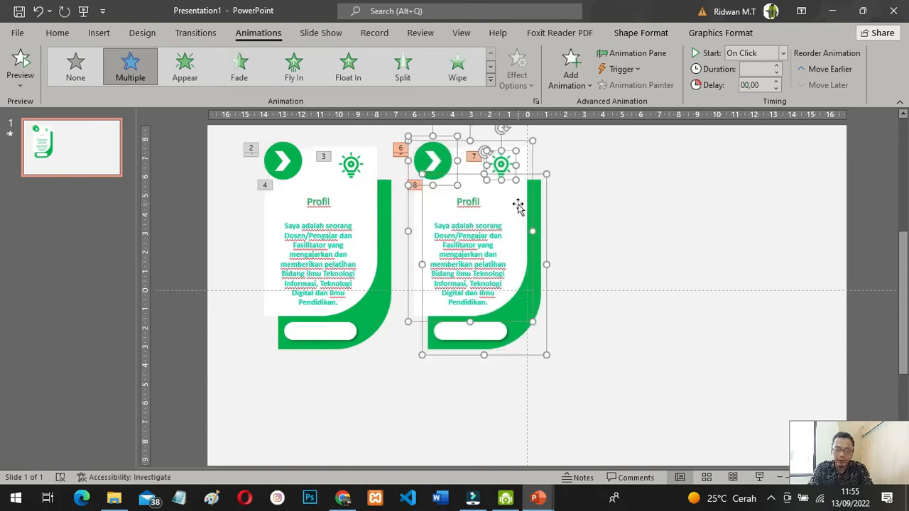
Duplicate the selected Profil card twice more, placing the copies at equal spacing to complete a row of four cards
key("ctrl+d")
left_click_drag(649, 198, 649, 209)
left_click_drag(648, 210, 653, 204)
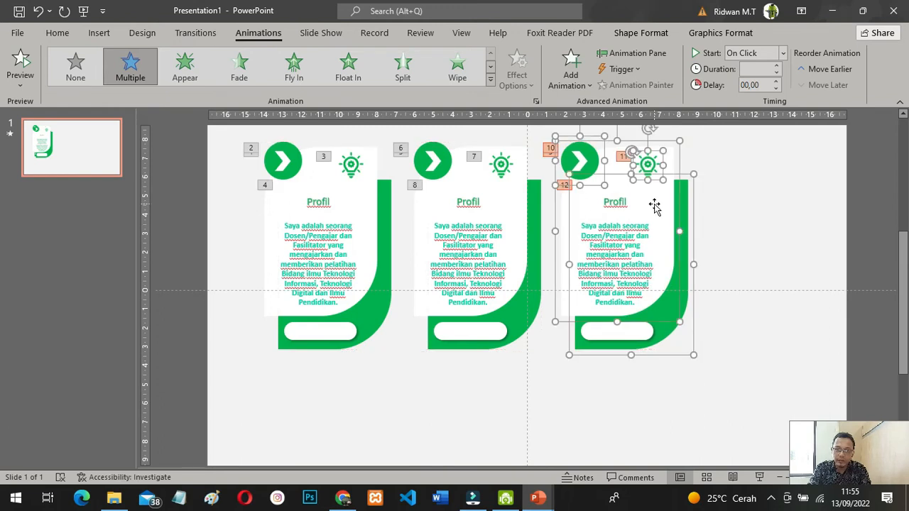
key("ctrl+d")
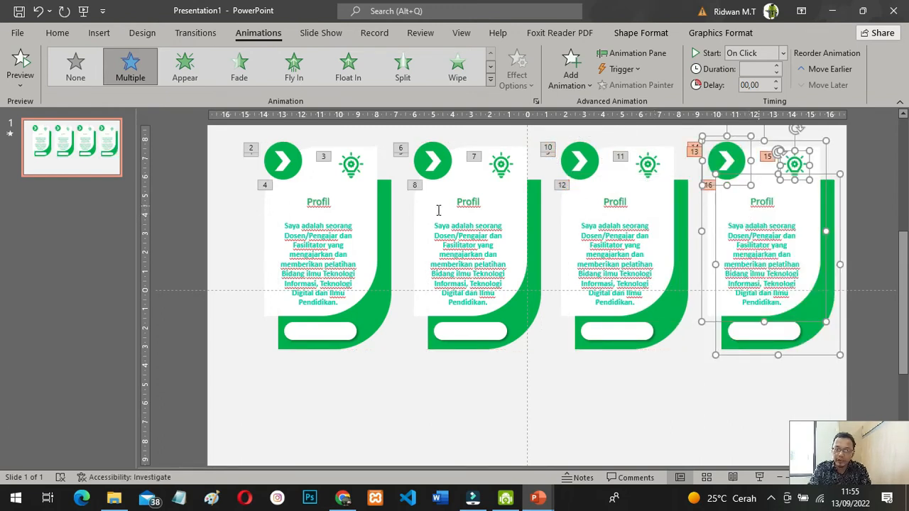
Select all objects on the slide and move the four cards together down to the slide's lower part, roughly centred horizontally
left_click(207, 150)
key("ctrl+a")
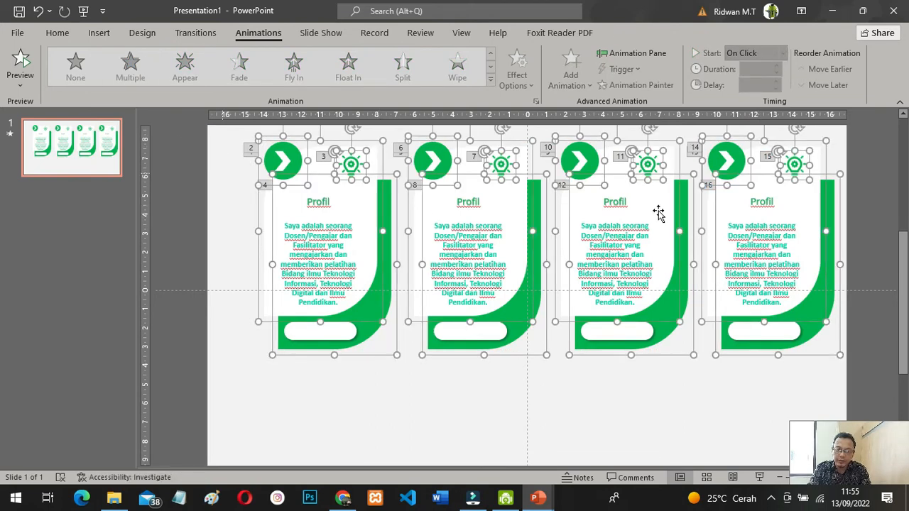
left_click_drag(648, 194, 631, 287)
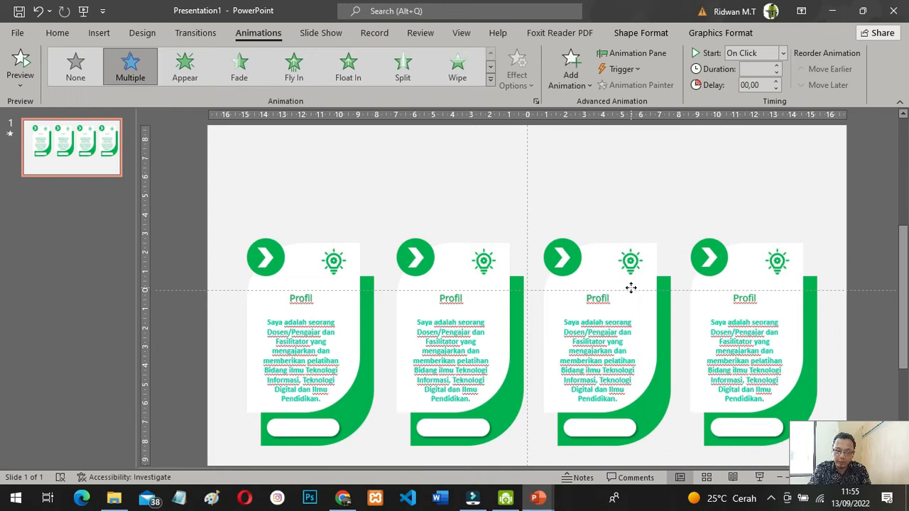
left_click_drag(631, 287, 634, 288)
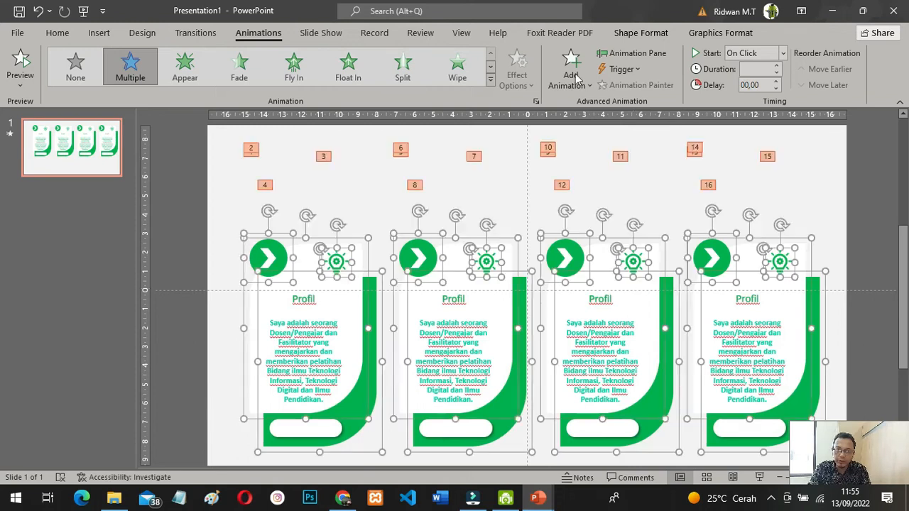
Show the gridlines and nudge the four cards vertically to fine-tune their height, leaving nothing selected
left_click(461, 34)
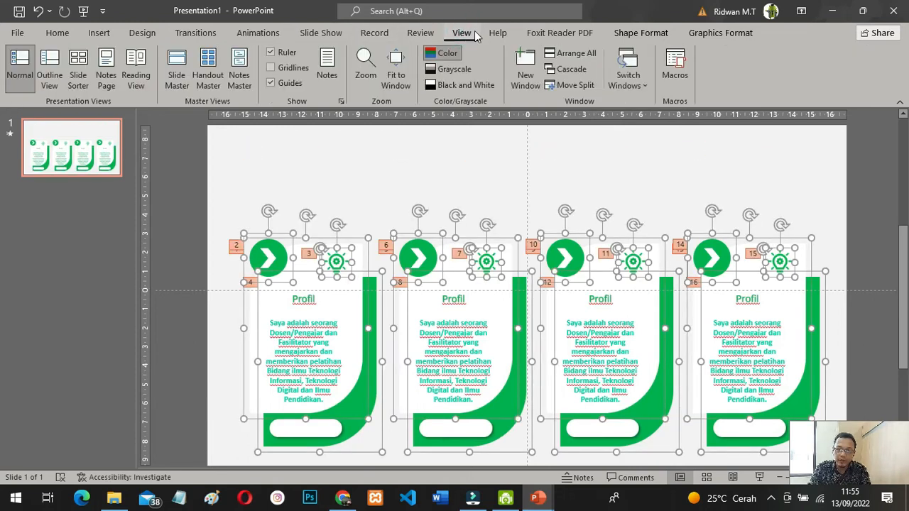
left_click(271, 67)
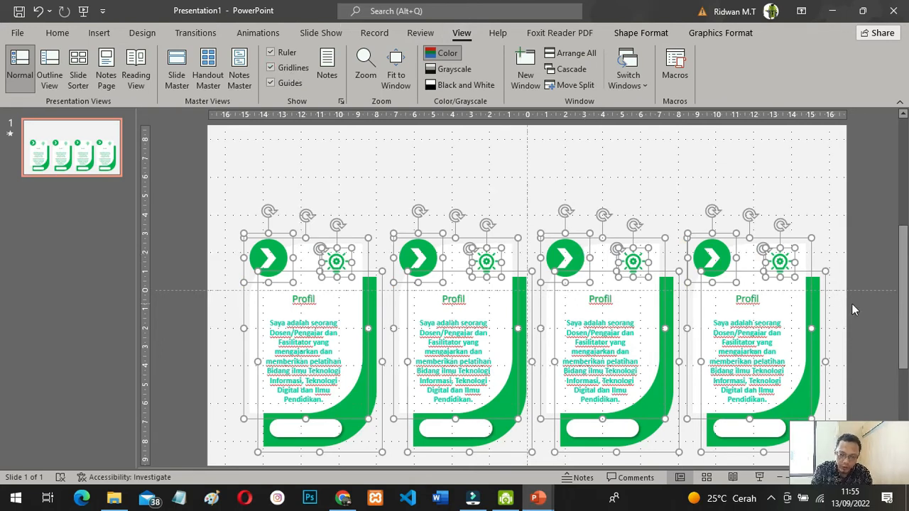
key("Down")
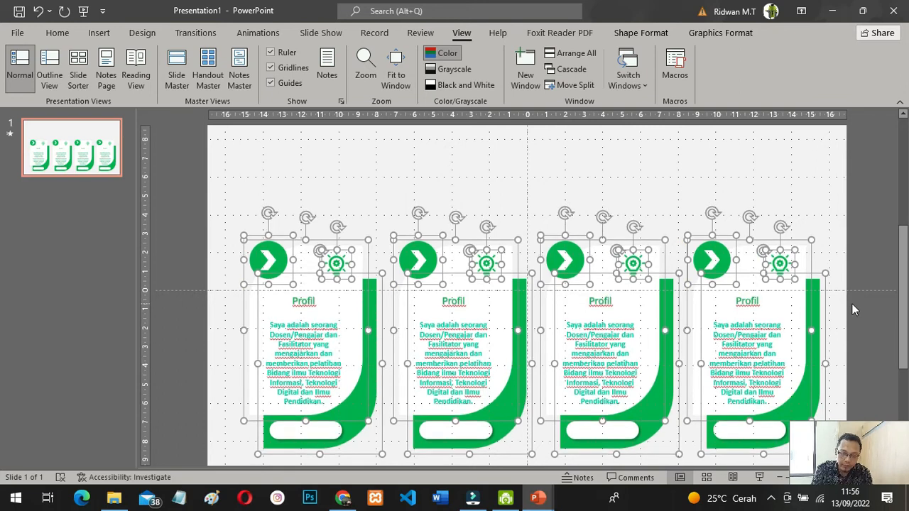
key("Up")
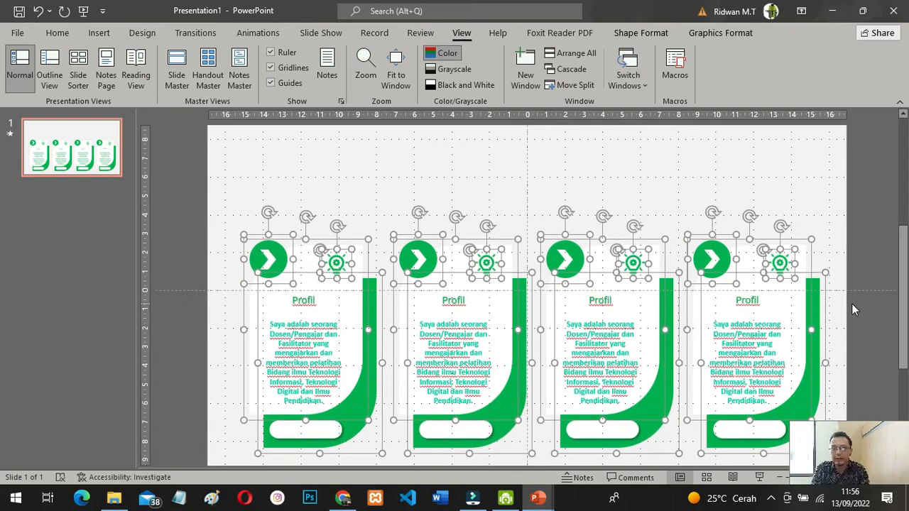
key("Up")
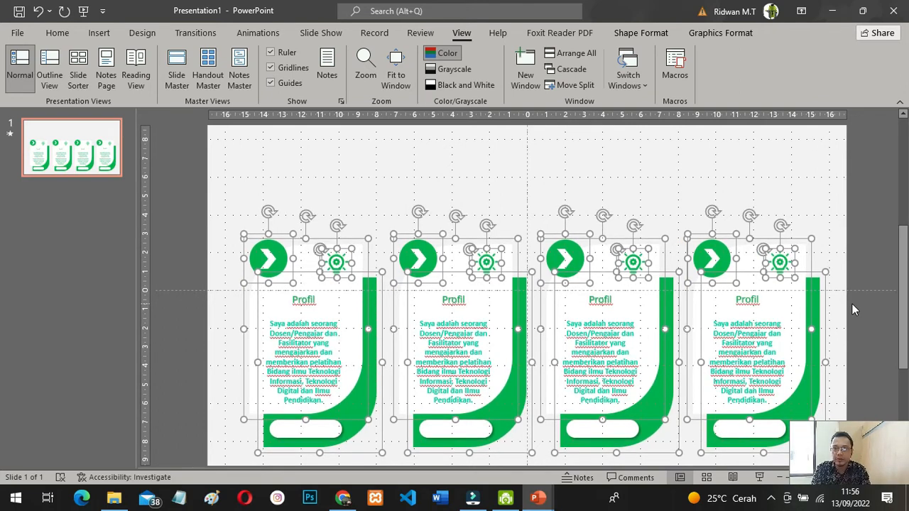
left_click(868, 253)
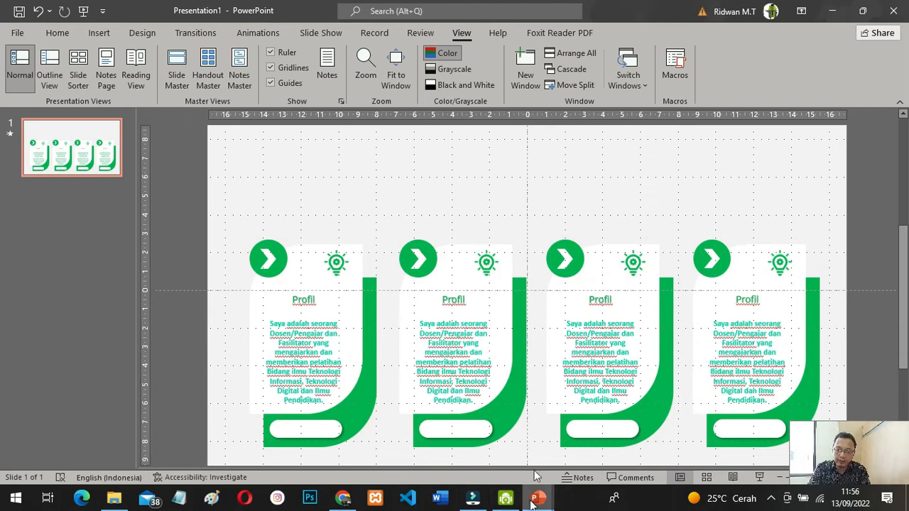
Fill the backing shape of the second card with the standard colour Orange
left_click(519, 392)
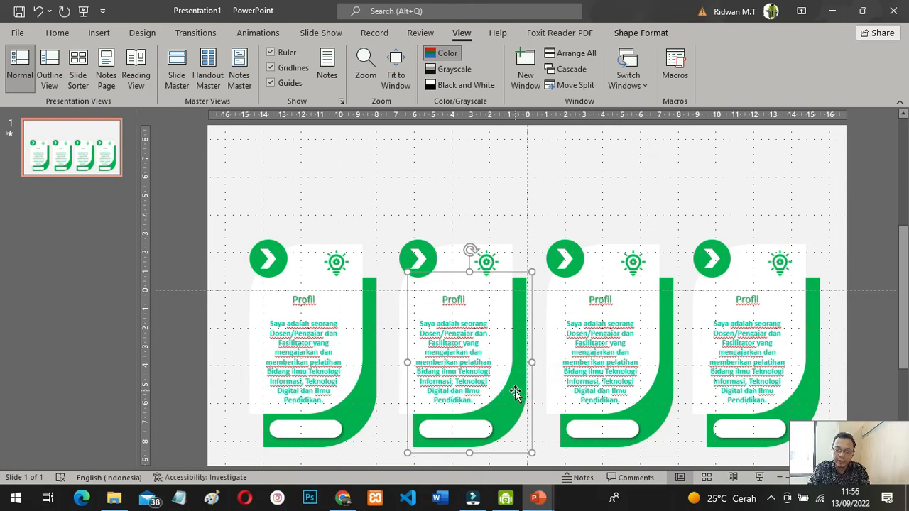
left_click(515, 394)
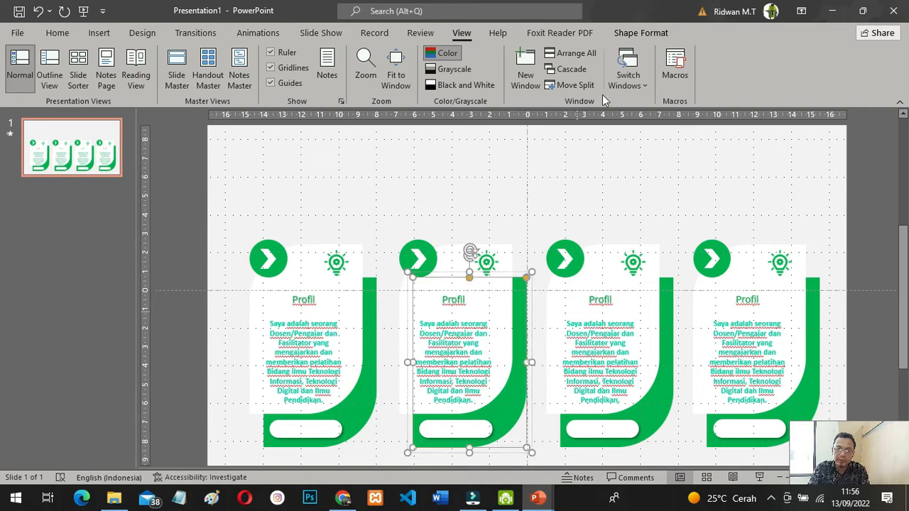
left_click(637, 34)
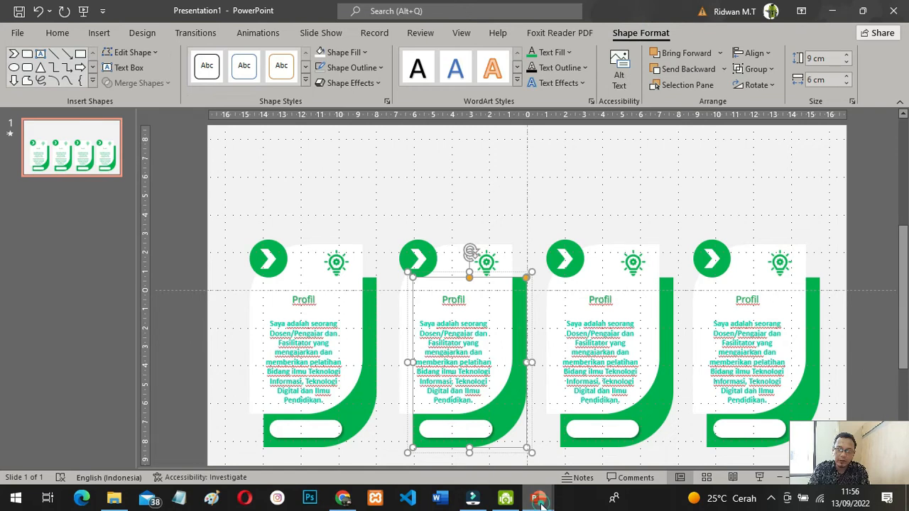
left_click(364, 55)
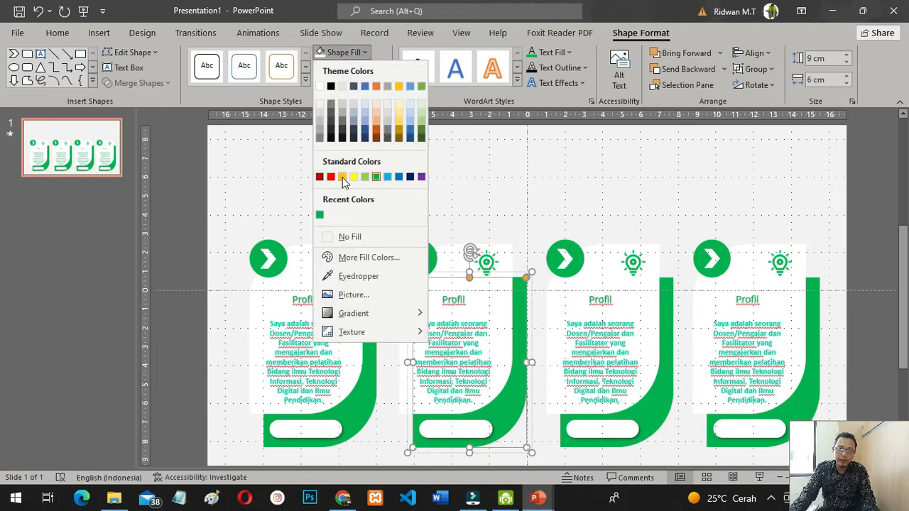
left_click(341, 178)
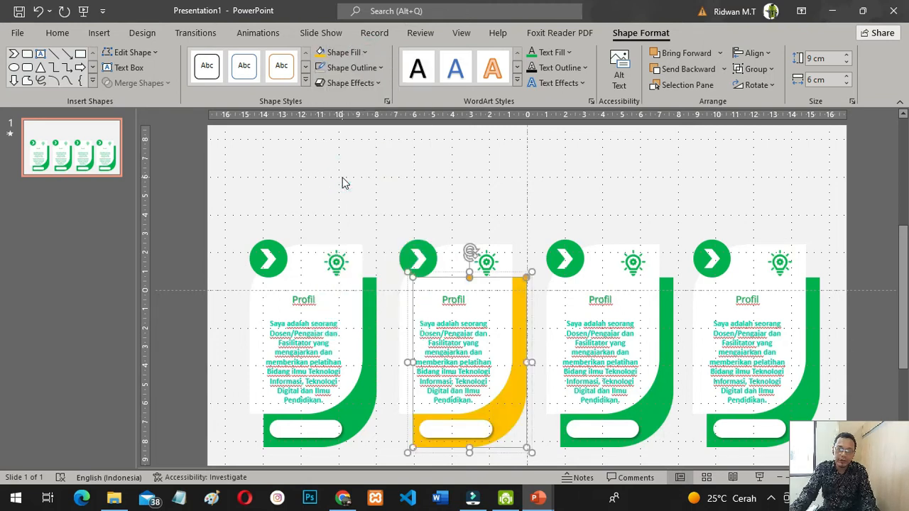
Fill the circle behind the second card's chevron with the same orange
left_click(425, 248)
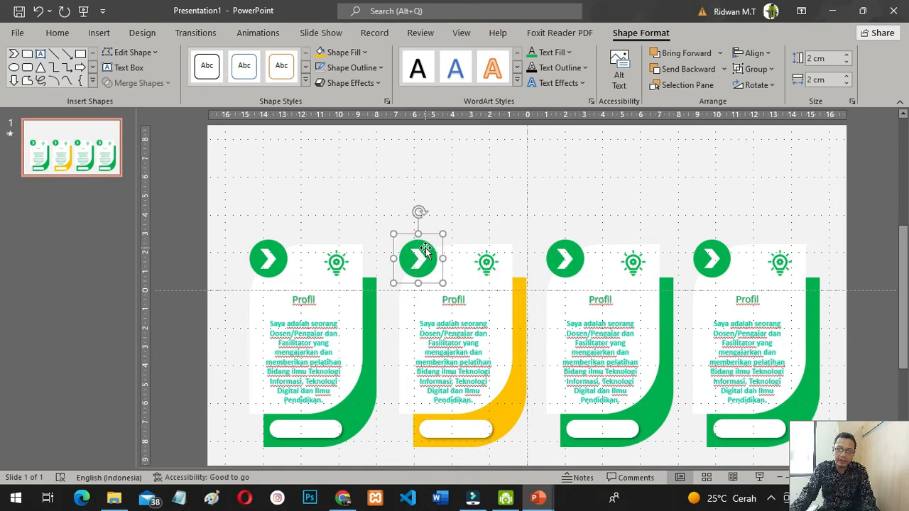
left_click(426, 249)
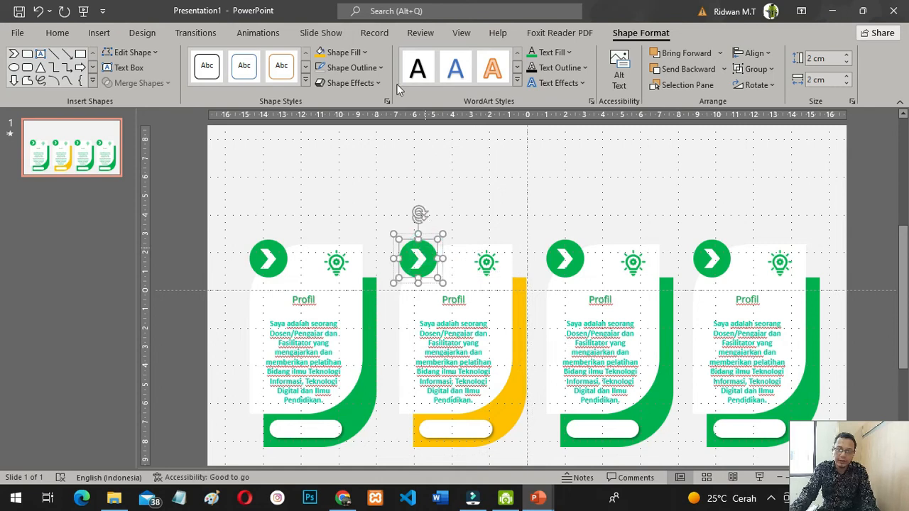
left_click(321, 53)
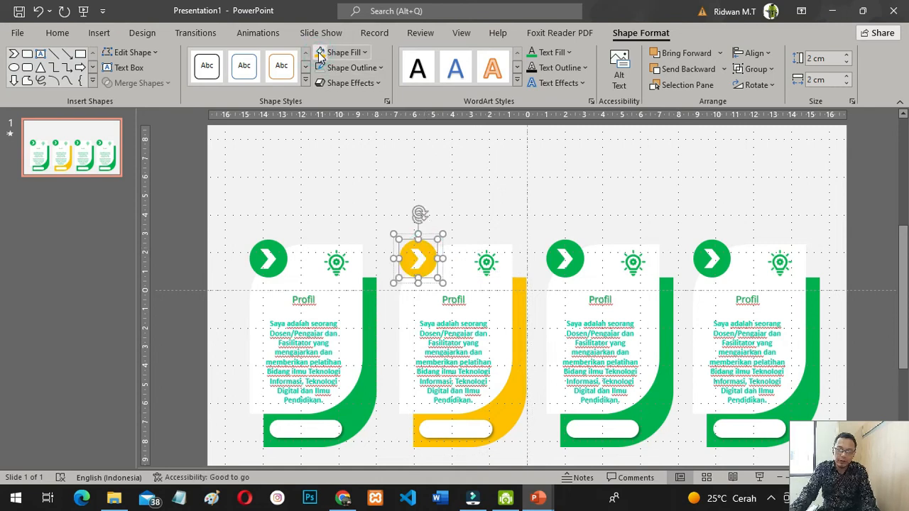
Recolour the second card's title and body text with the standard Orange text fill
left_click(451, 298)
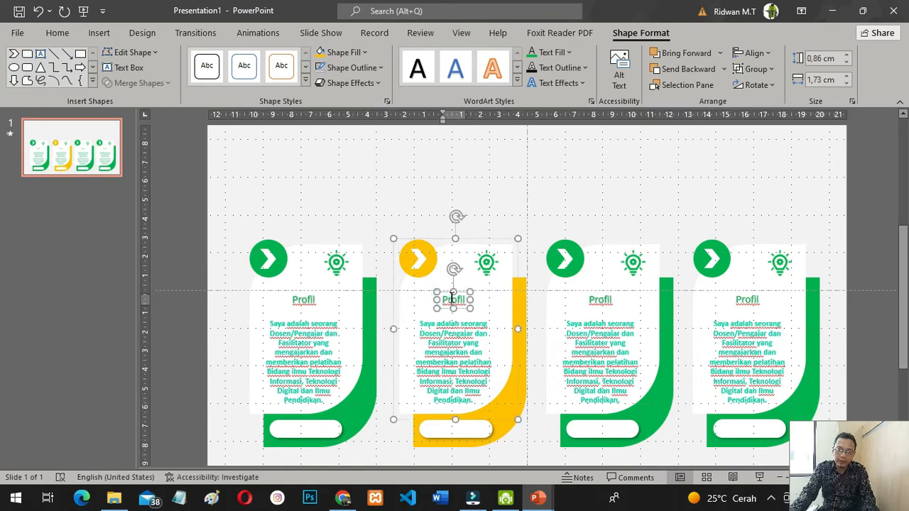
double_click(451, 298)
left_click(570, 53)
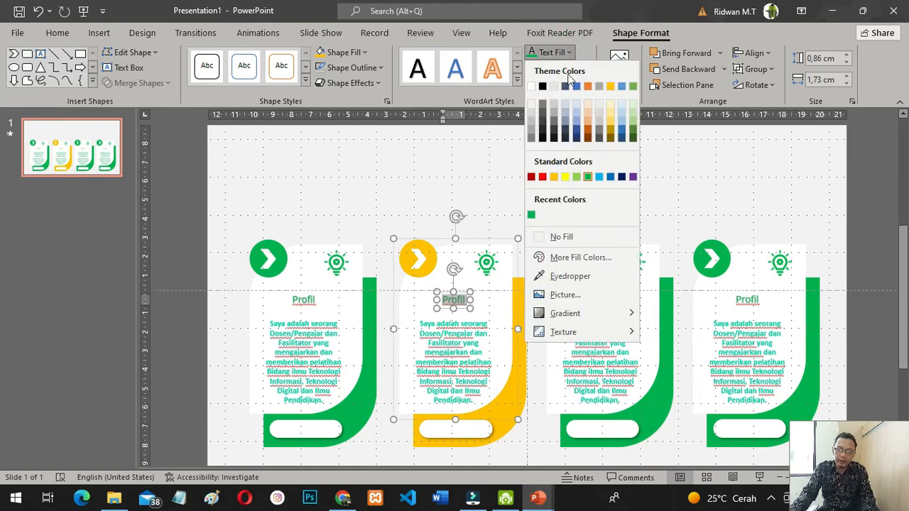
left_click(555, 178)
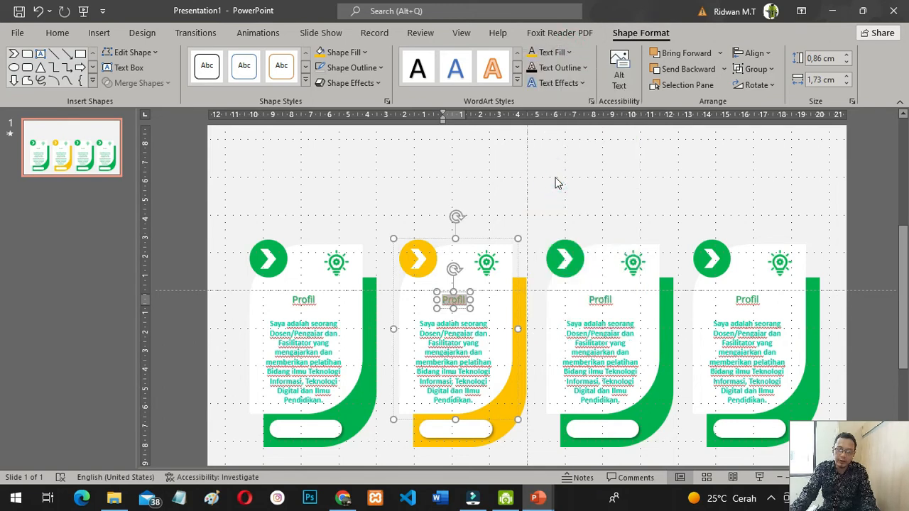
left_click(472, 344)
key("ctrl+a")
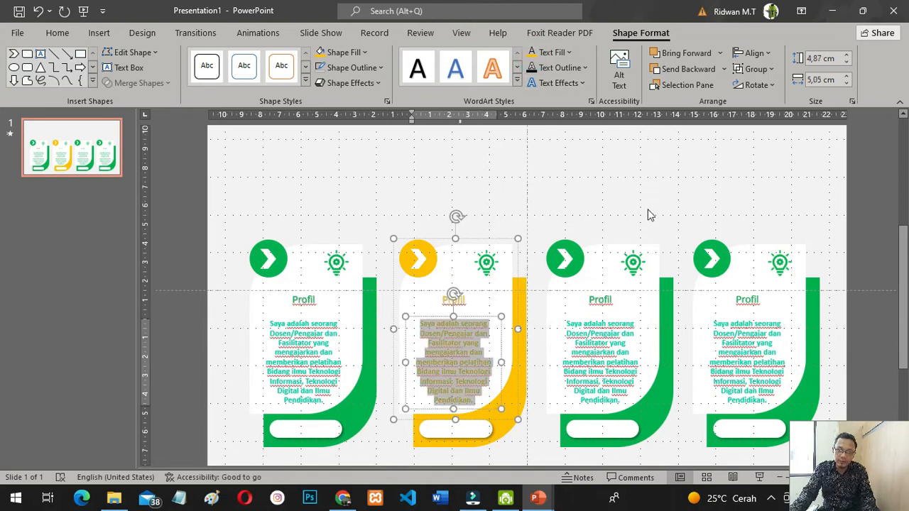
left_click(784, 209)
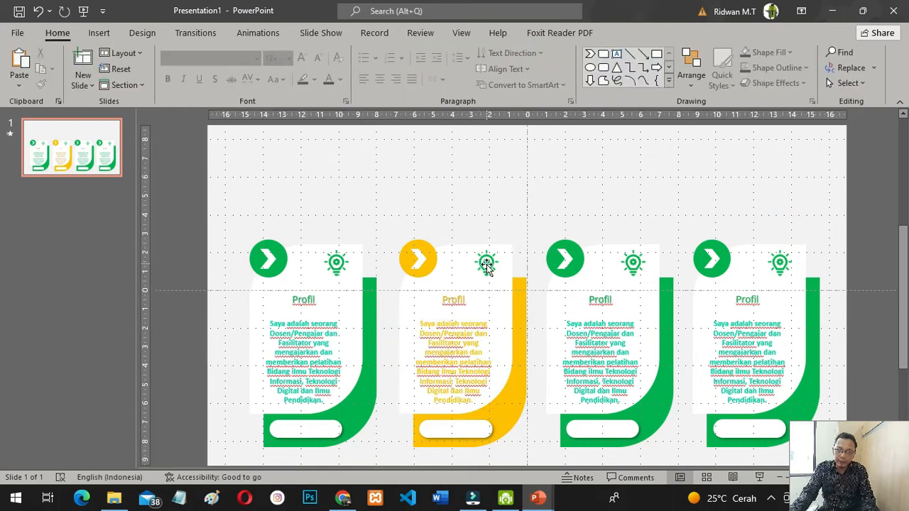
Switch to New-Presentation.pptx, copy the body text of the Pendidikan card on slide 1, and return to Presentation1
left_click(536, 498)
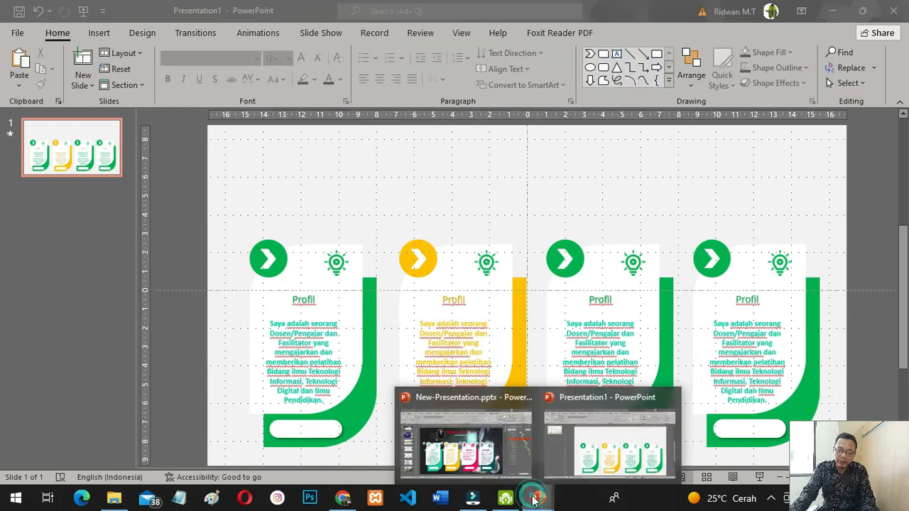
left_click(480, 457)
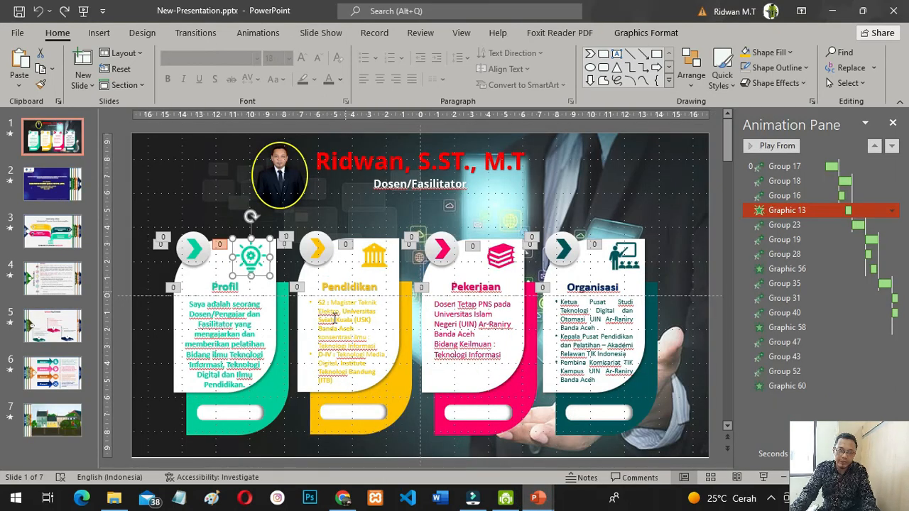
left_click(333, 318)
key("ctrl+a")
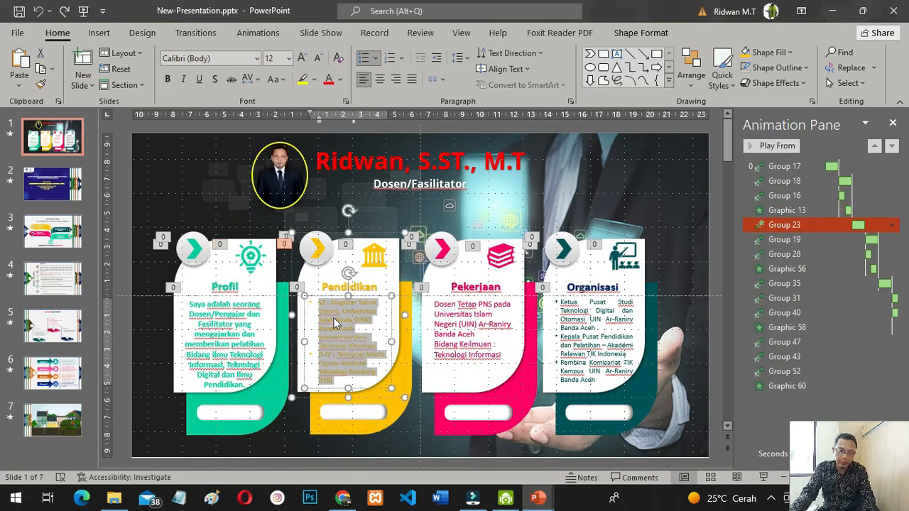
left_click(538, 498)
left_click(615, 448)
Replace the second card's title with "Pendidikan"
left_click(456, 300)
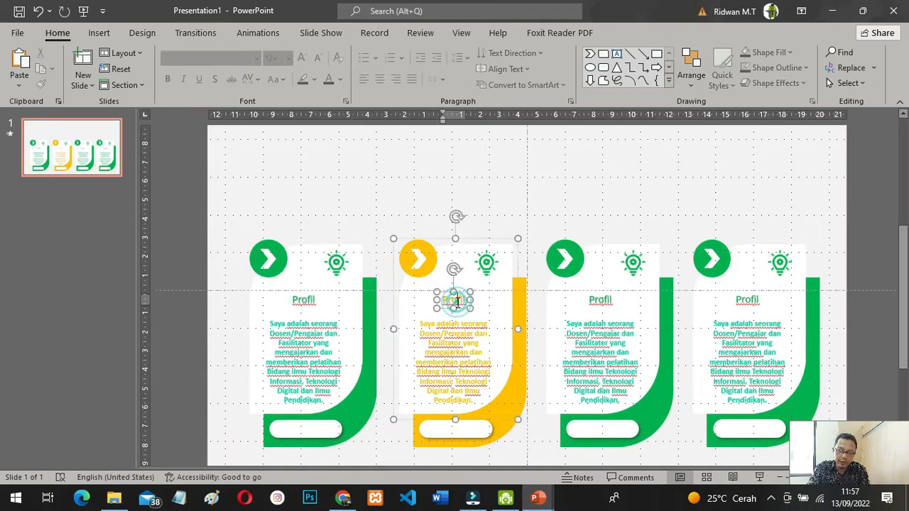
double_click(458, 303)
type("Pendidikan")
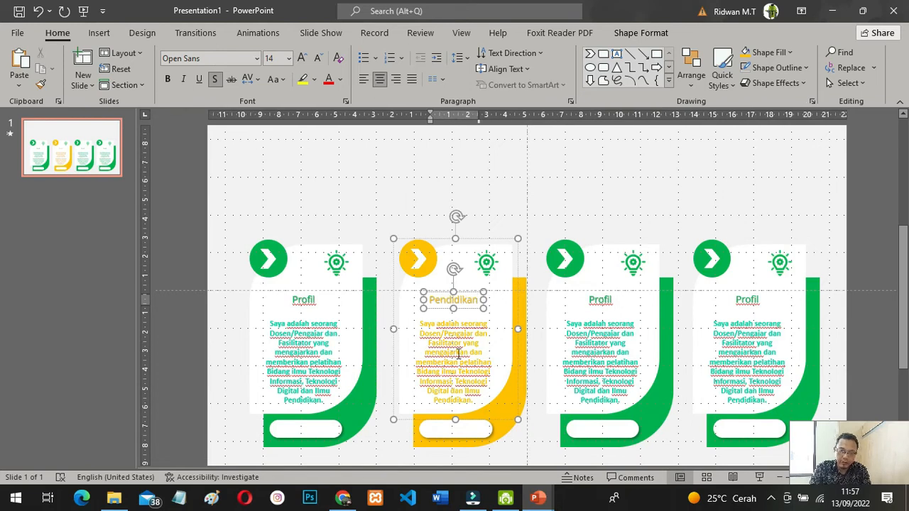
Replace the Pendidikan card's body text with the copied education text and move its text box slightly up and left
left_click(458, 353)
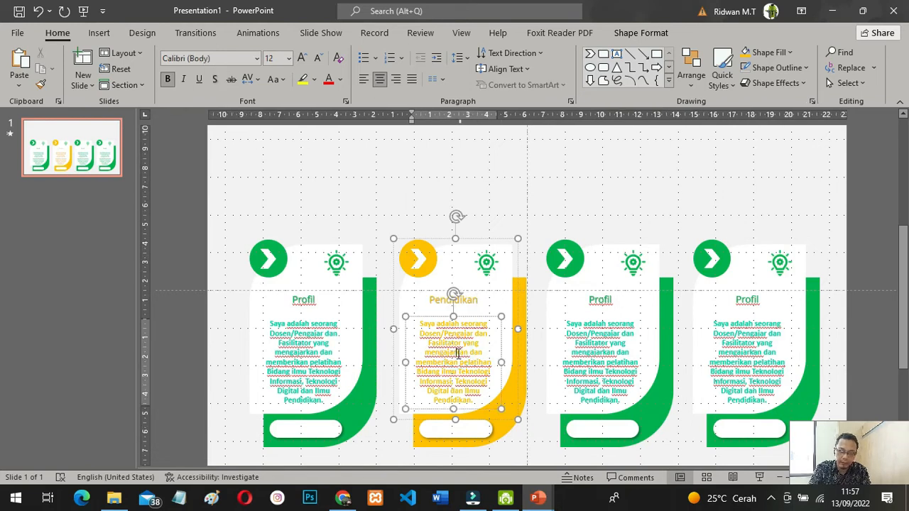
key("ctrl+a")
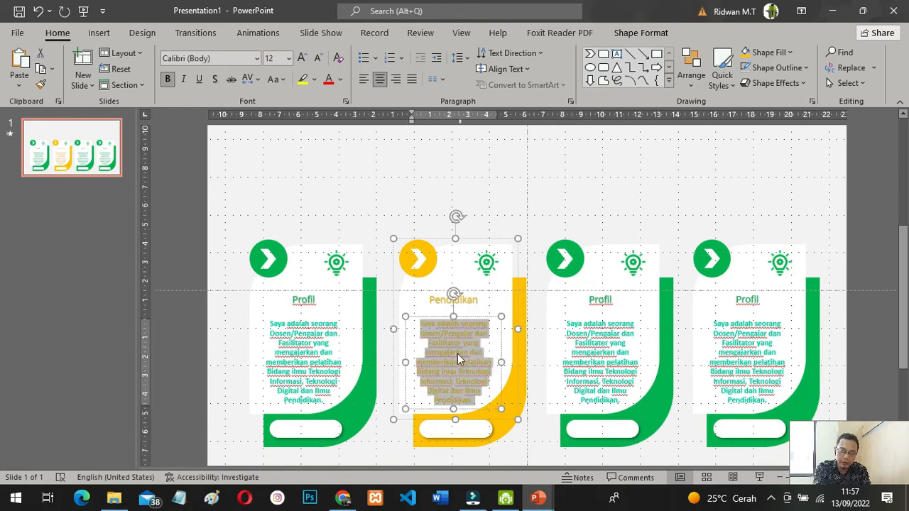
type("S2 : Magister Teknik Elektro, Universitas Syiah Kuala (USK) Banda Aceh konsentrasi Ilmu Teknologi Informasi D-IV : Teknologi Media Digital, Institute Teknologi Bandung (ITB)")
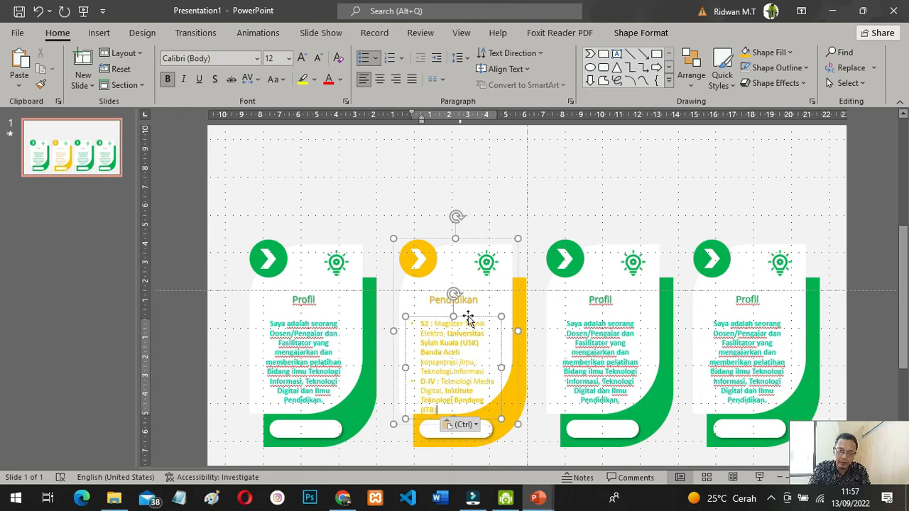
left_click_drag(467, 317, 465, 312)
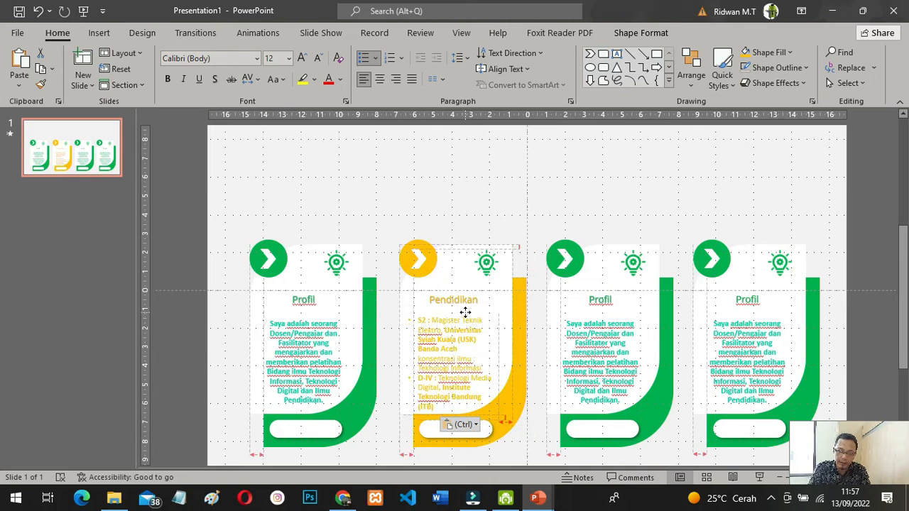
left_click_drag(465, 312, 465, 313)
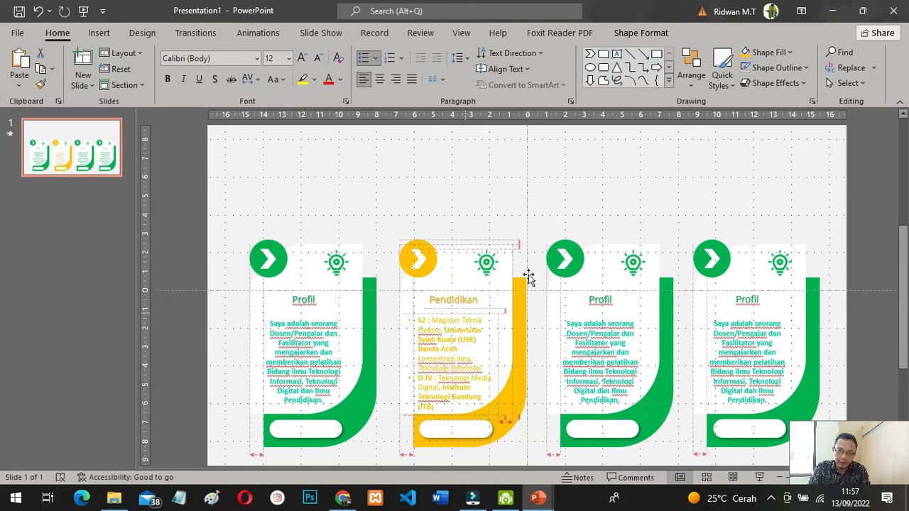
left_click(876, 197)
Replace the Pendidikan card's lightbulb icon with the columned building icon, sized about 1.81 cm and placed in the same corner
left_click(486, 262)
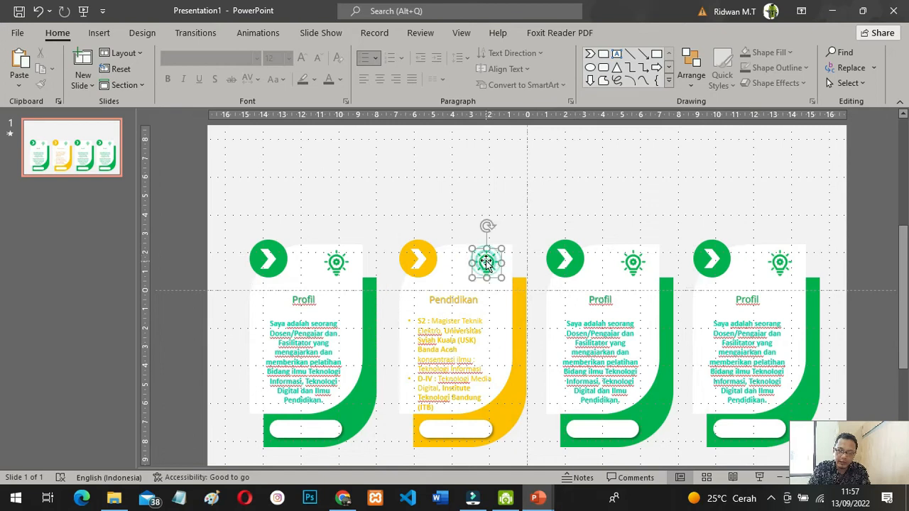
key("Delete")
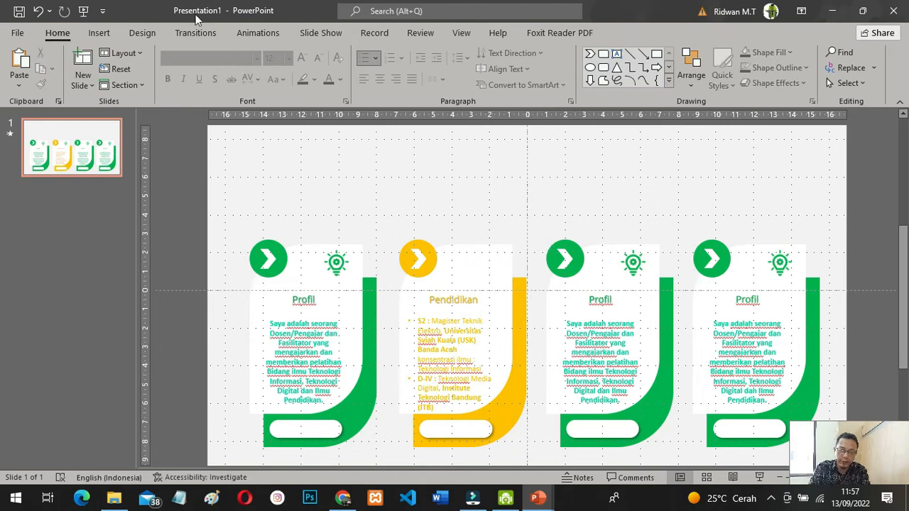
left_click(98, 33)
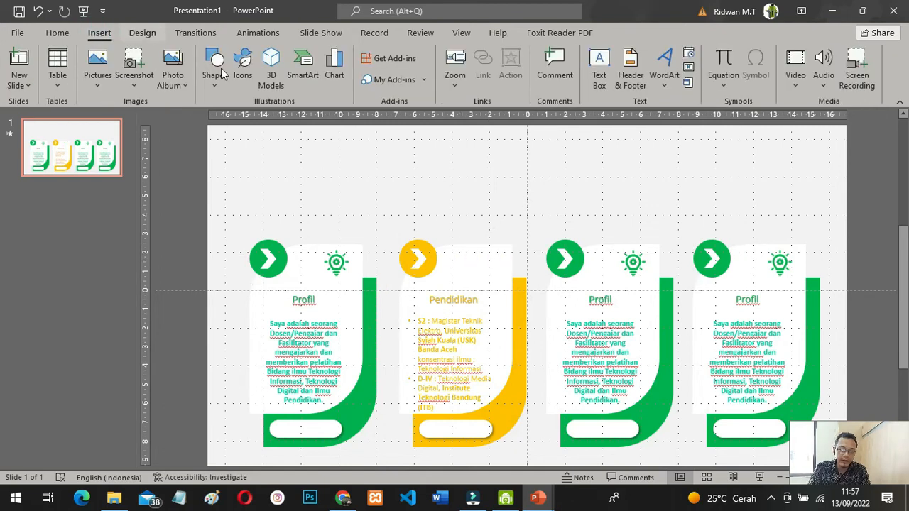
left_click(243, 67)
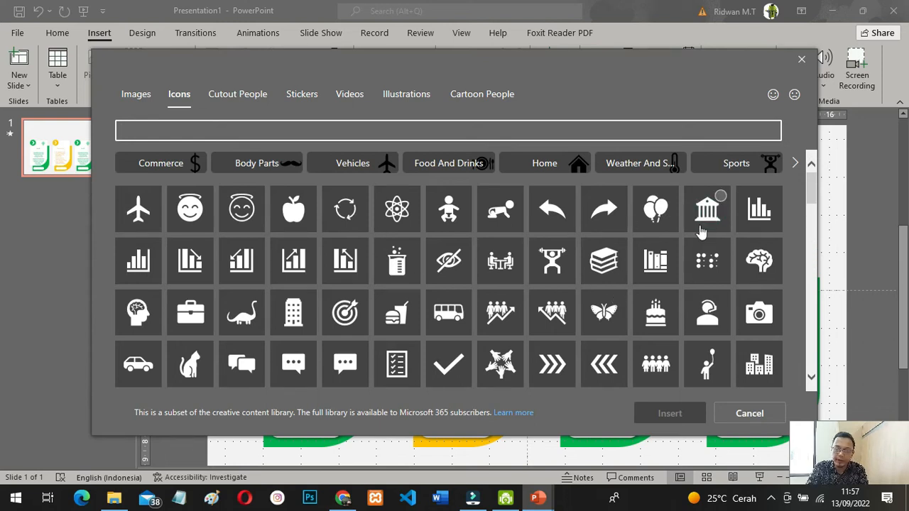
left_click(721, 178)
left_click(721, 196)
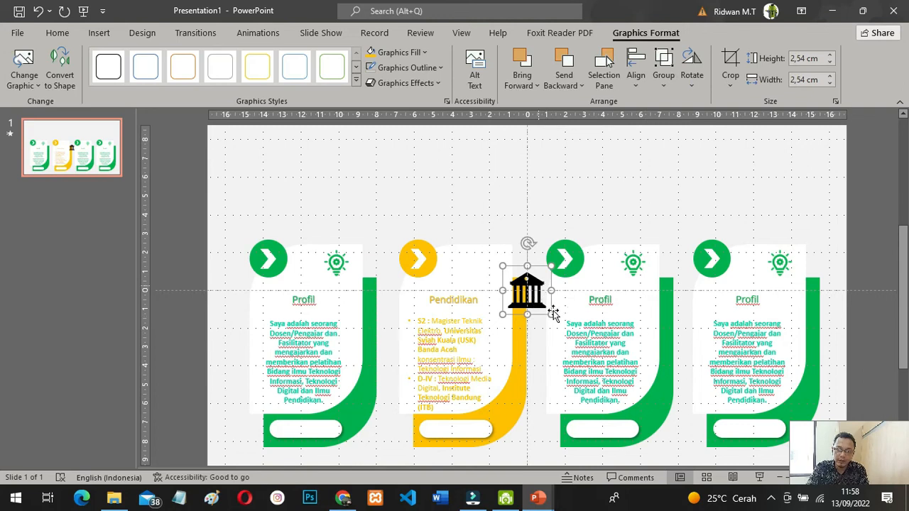
left_click_drag(551, 307, 487, 263)
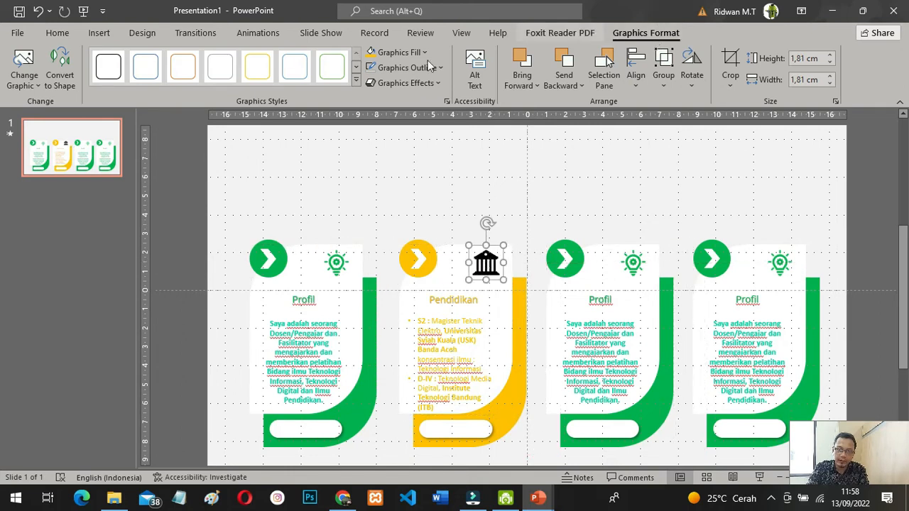
Colour the building icon's fill and outline with the standard Orange
left_click(372, 57)
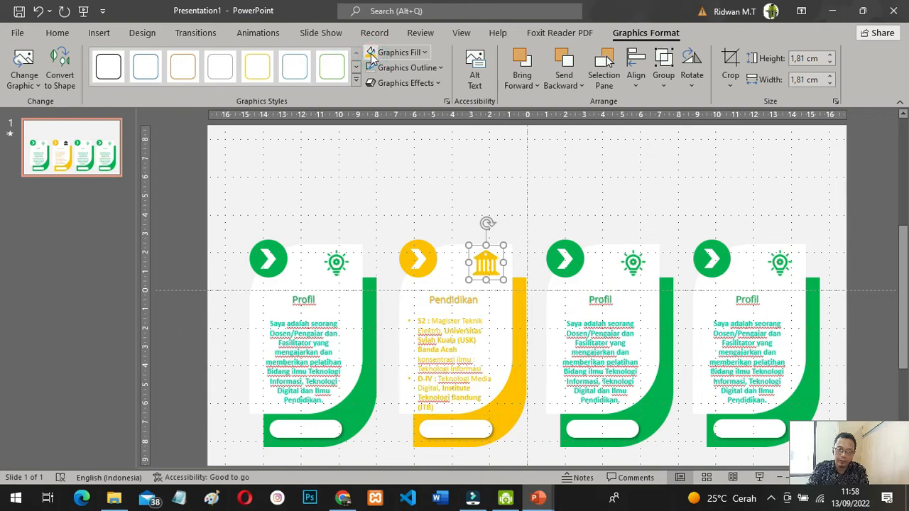
left_click(440, 68)
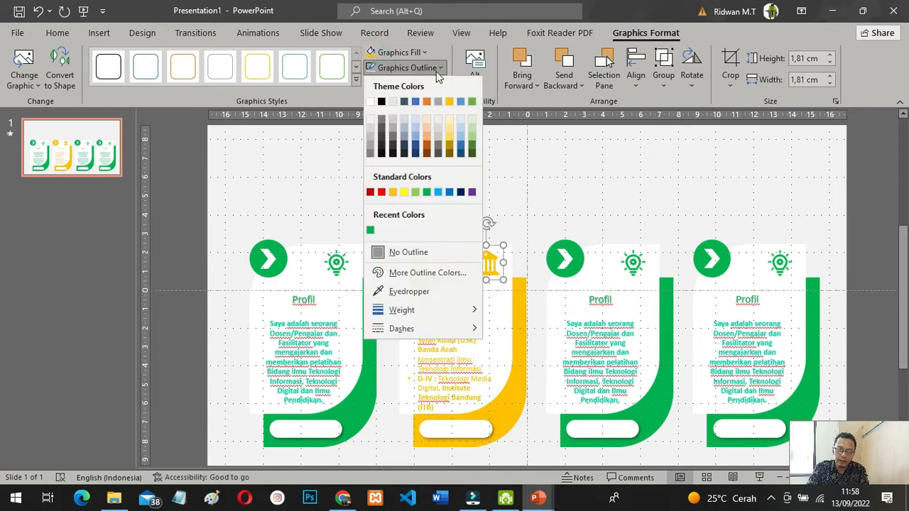
left_click(393, 192)
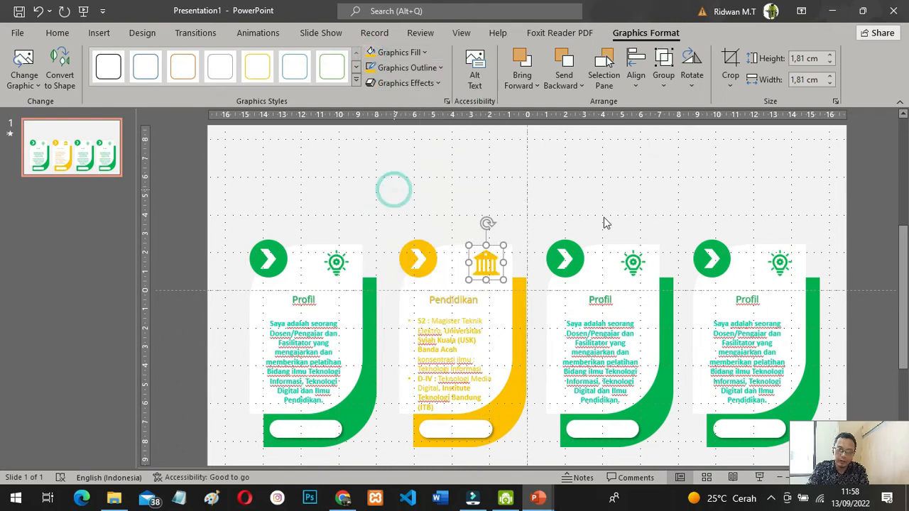
left_click(861, 194)
Check the Pekerjaan card on slide 1 of New-Presentation.pptx and return to Presentation1
mouse_move(540, 503)
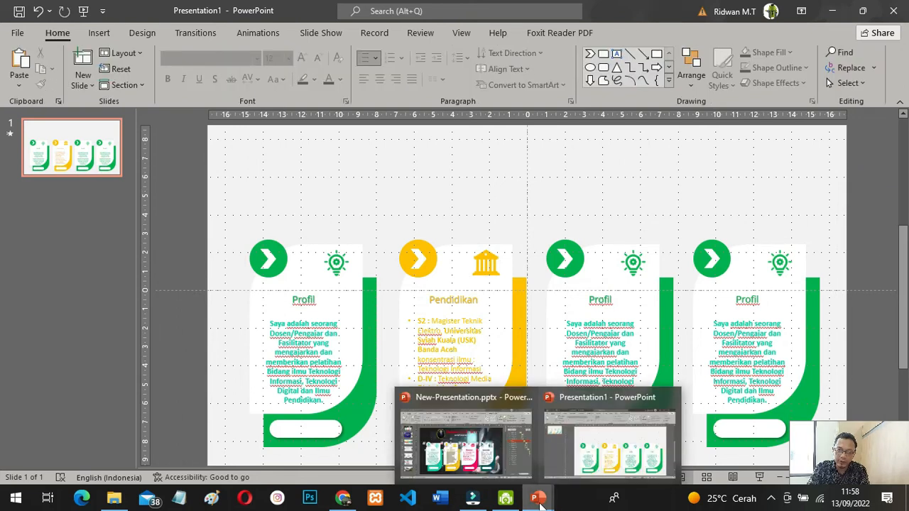
left_click(483, 462)
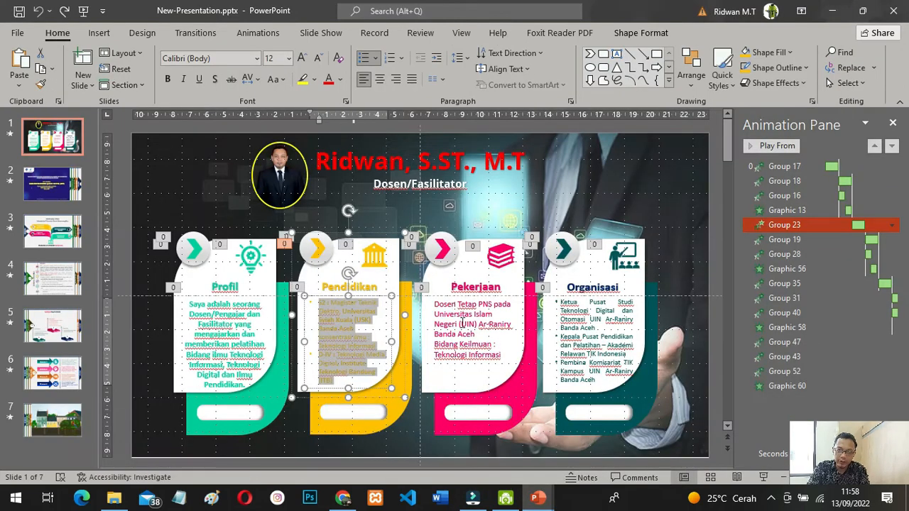
mouse_move(539, 503)
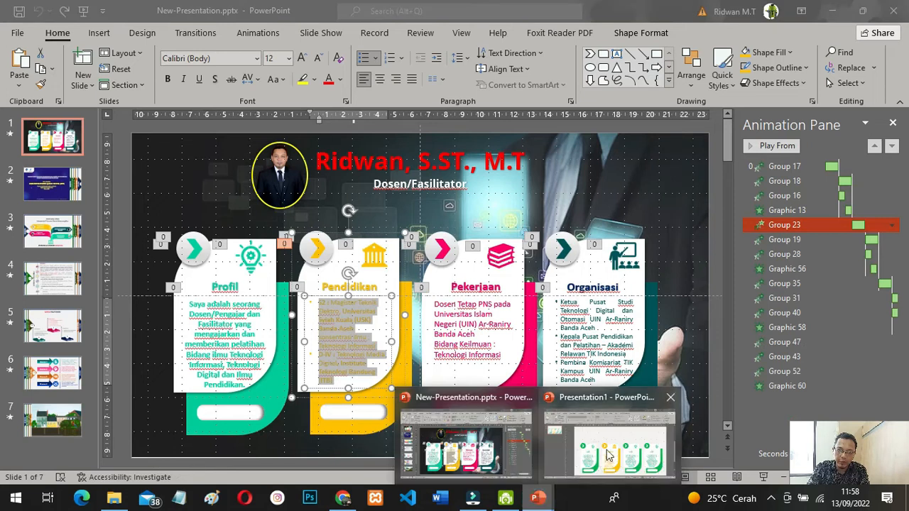
left_click(608, 447)
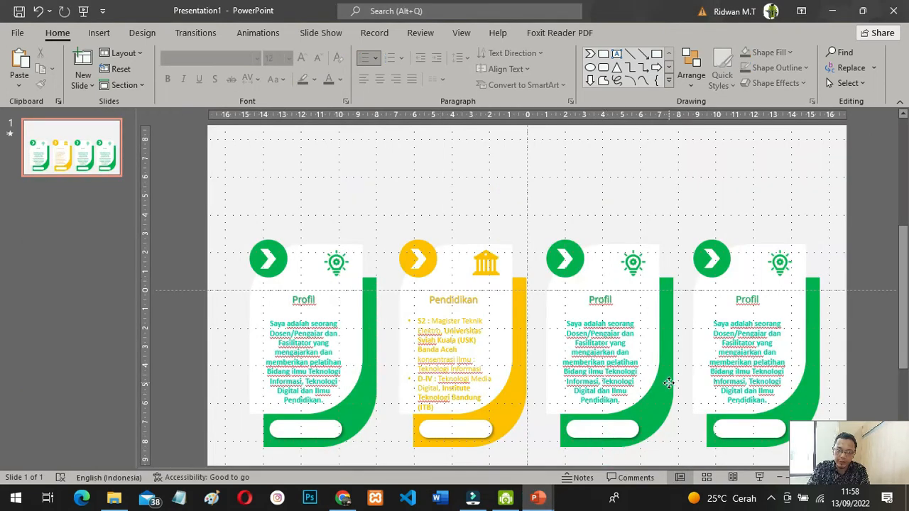
Fill the third card's curved backing shape and its arrow circle with the standard Red
left_click(668, 384)
left_click(629, 35)
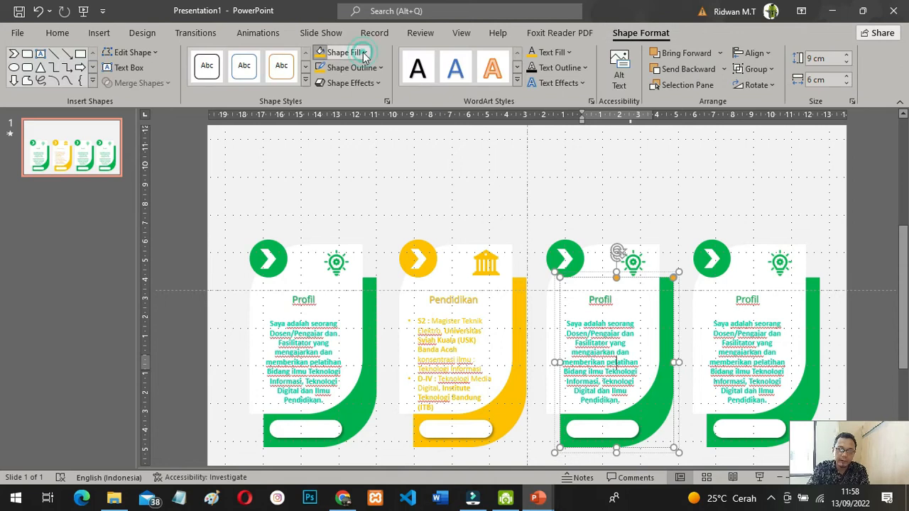
left_click(364, 53)
left_click(331, 178)
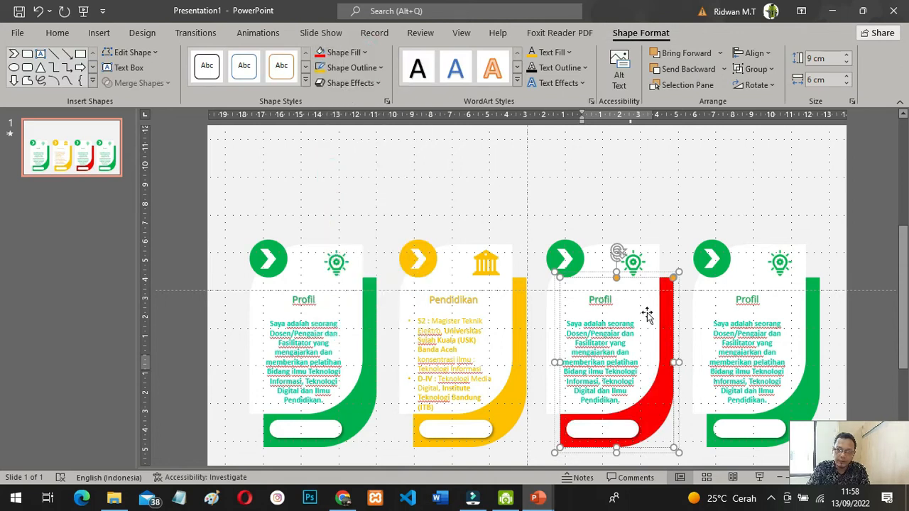
left_click(579, 257)
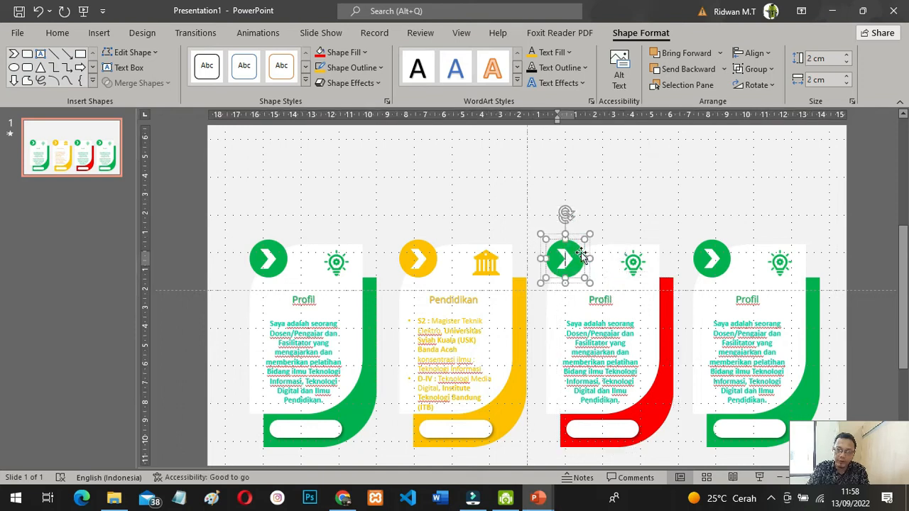
left_click(317, 57)
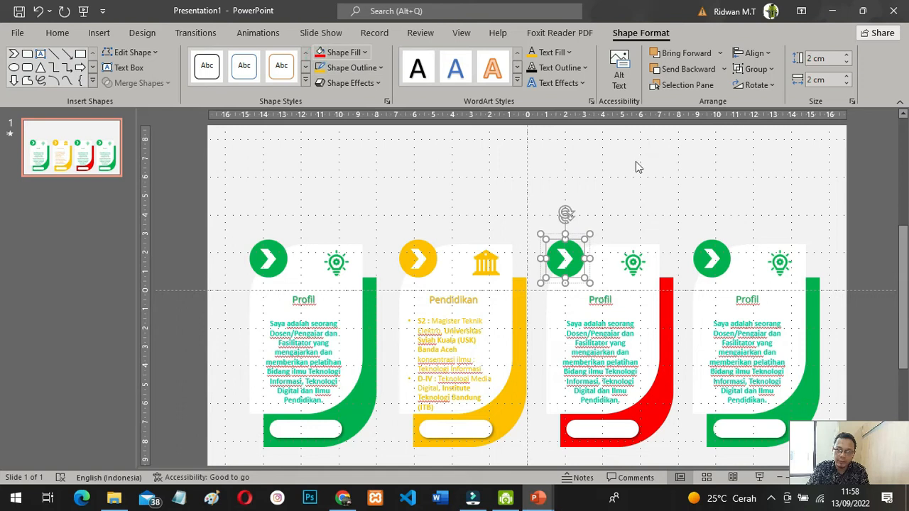
Recolour the third card's title and body text with the standard Red text fill
left_click(603, 302)
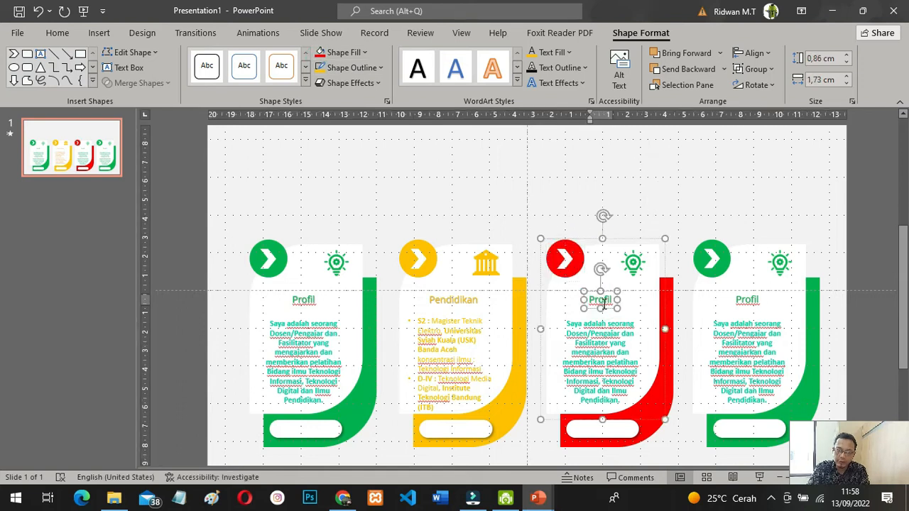
double_click(603, 302)
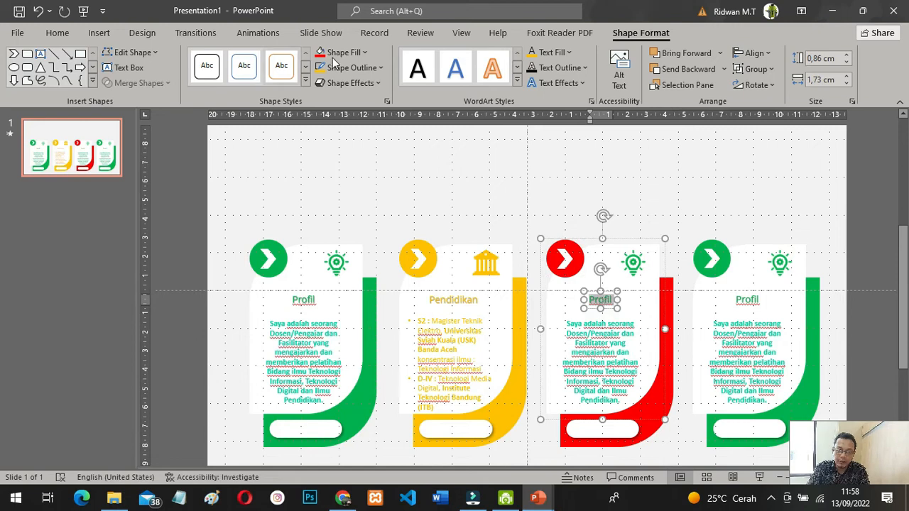
left_click(560, 53)
left_click(543, 177)
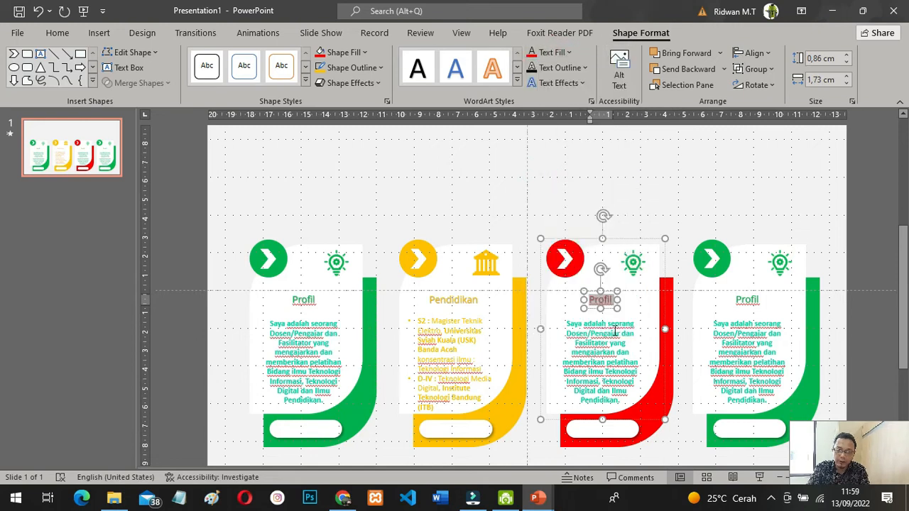
left_click(615, 332)
key("ctrl+a")
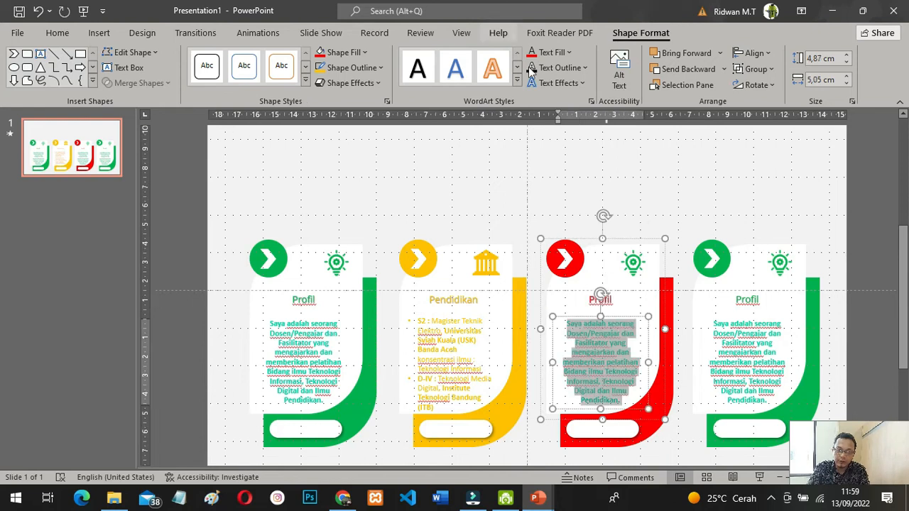
left_click(531, 53)
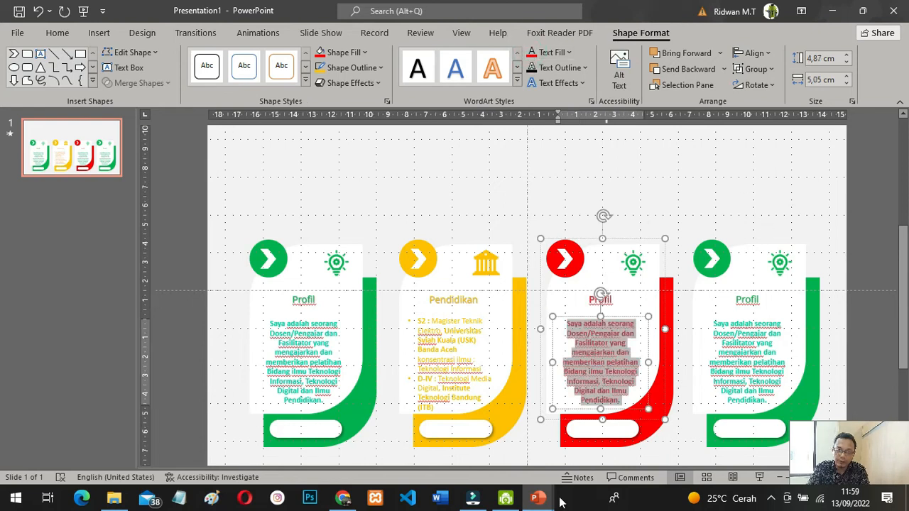
Switch to New-Presentation.pptx, copy the body text of the Pekerjaan card on slide 1, and return to Presentation1
mouse_move(538, 500)
left_click(468, 448)
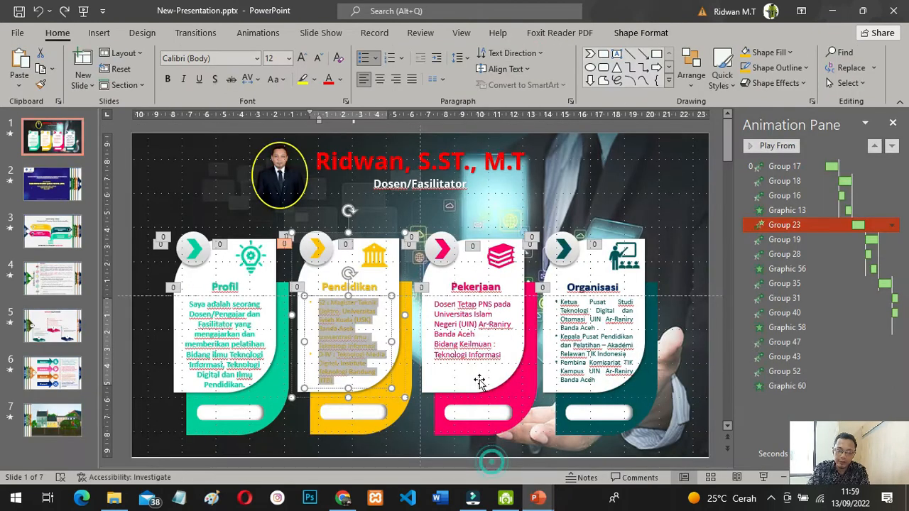
left_click(463, 328)
key("ctrl+a")
key("ctrl+c")
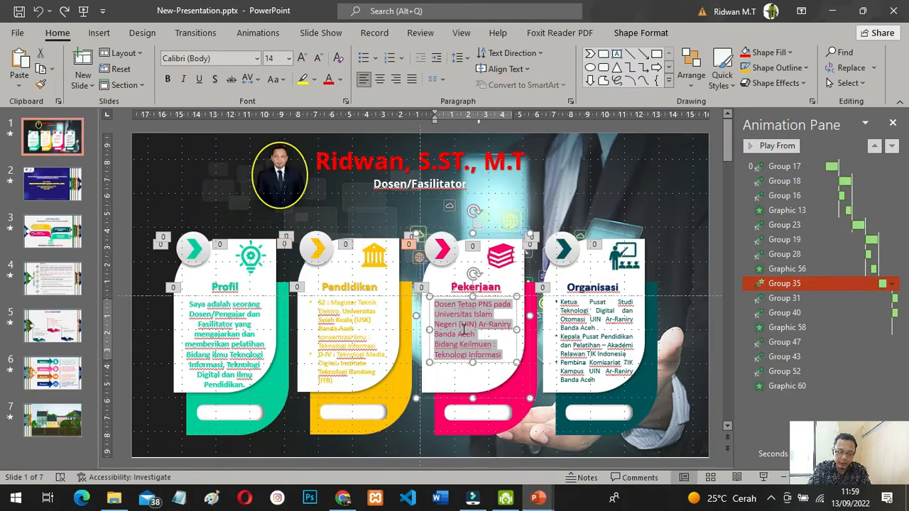
mouse_move(538, 500)
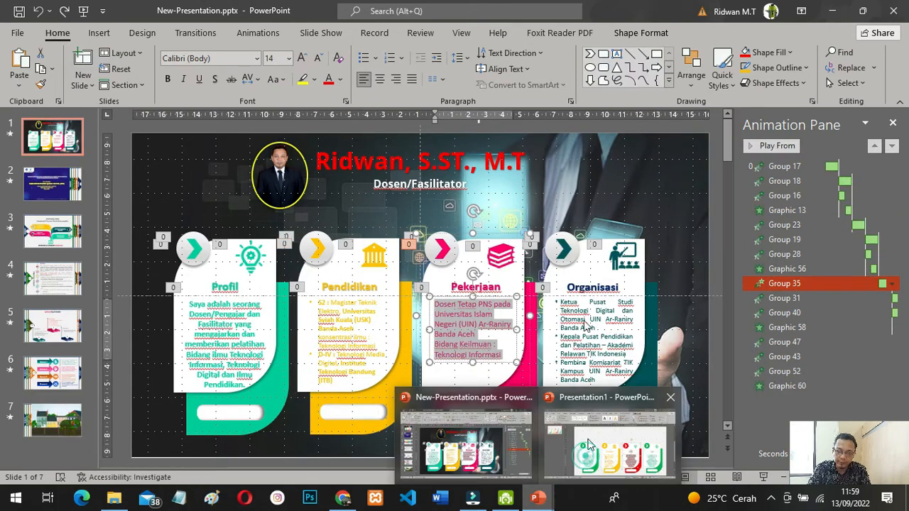
left_click(587, 456)
Replace the third card's title with "Pekerjaan" and its body with the copied job text, coloured Red
double_click(600, 299)
type("Pe")
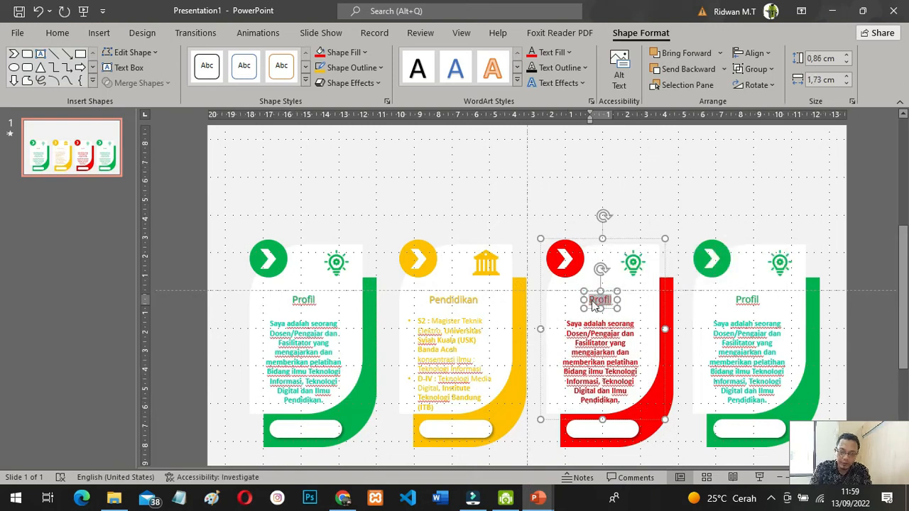
type("kerjaan")
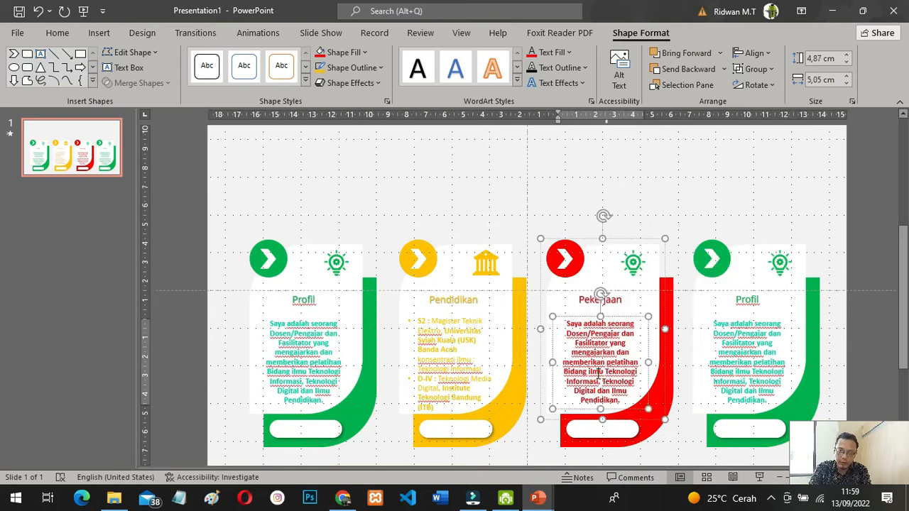
triple_click(599, 372)
key("ctrl+v")
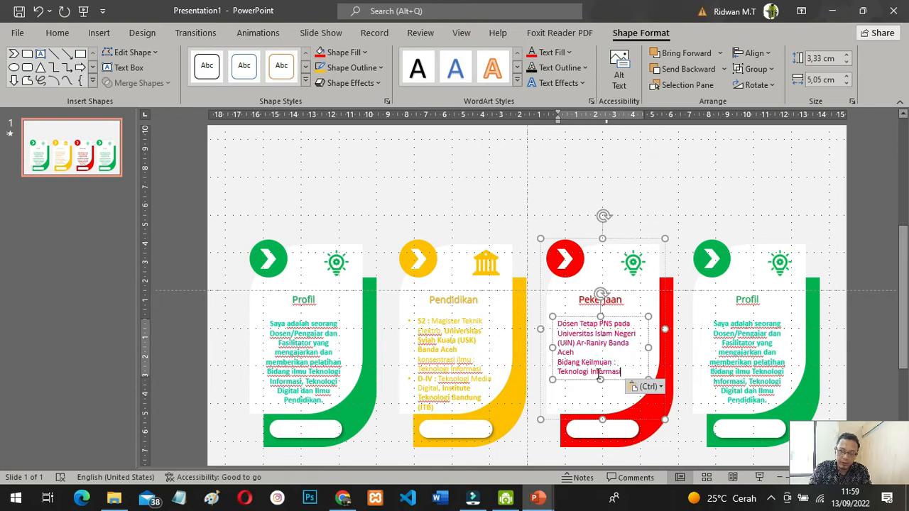
key("ctrl+a")
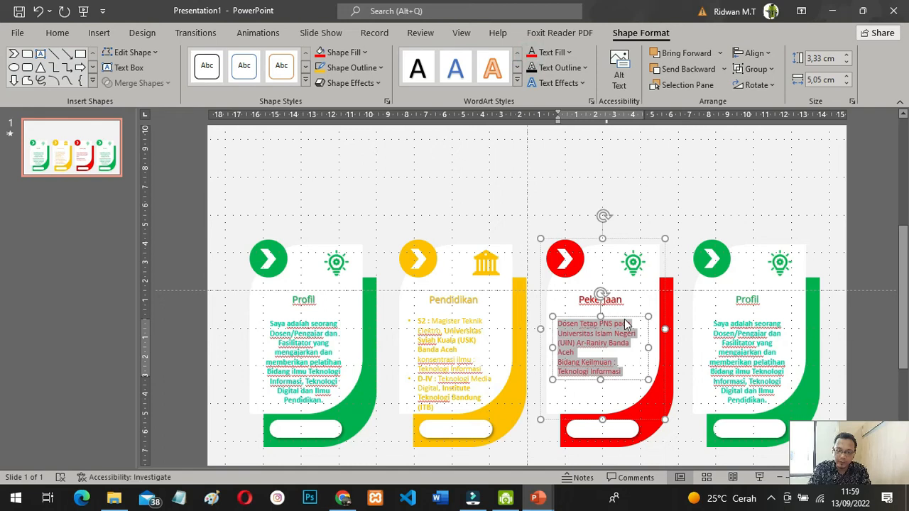
left_click(815, 206)
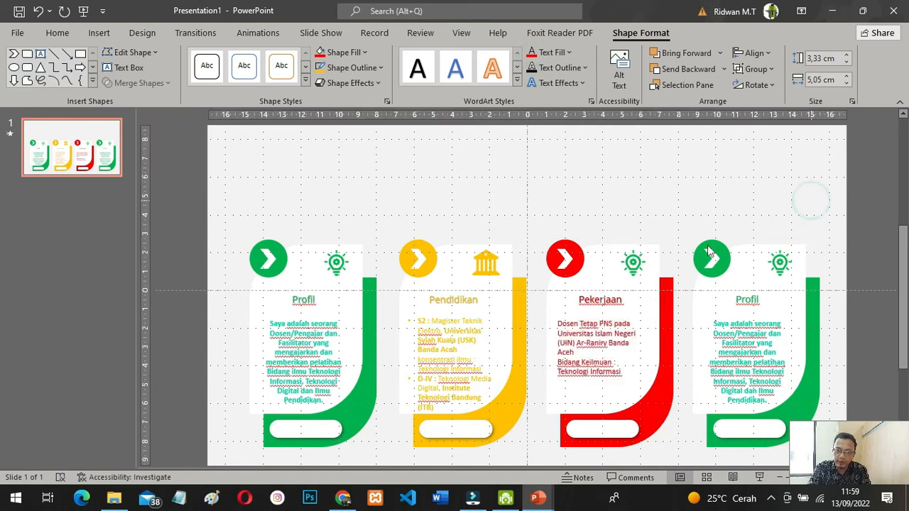
Replace the third card's light-bulb icon by deleting it and inserting the briefcase icon found with the search term "working"
left_click(635, 265)
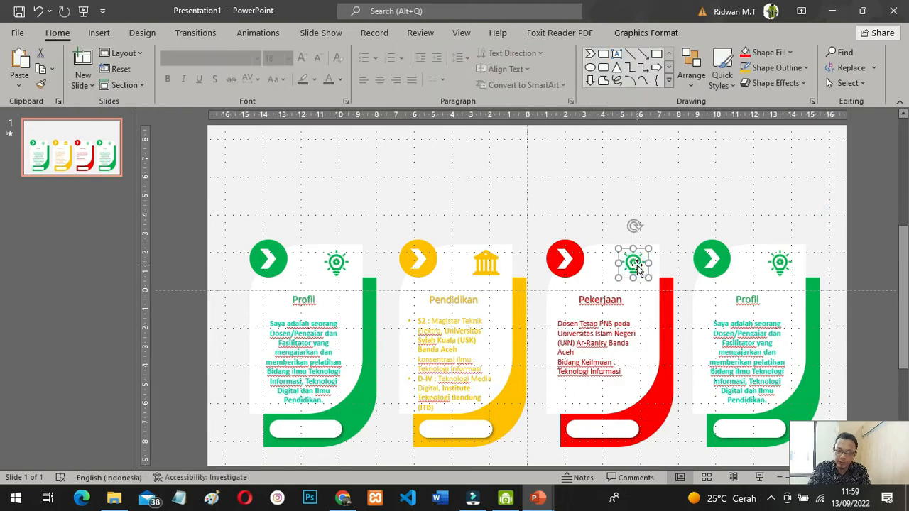
key("Delete")
left_click(93, 34)
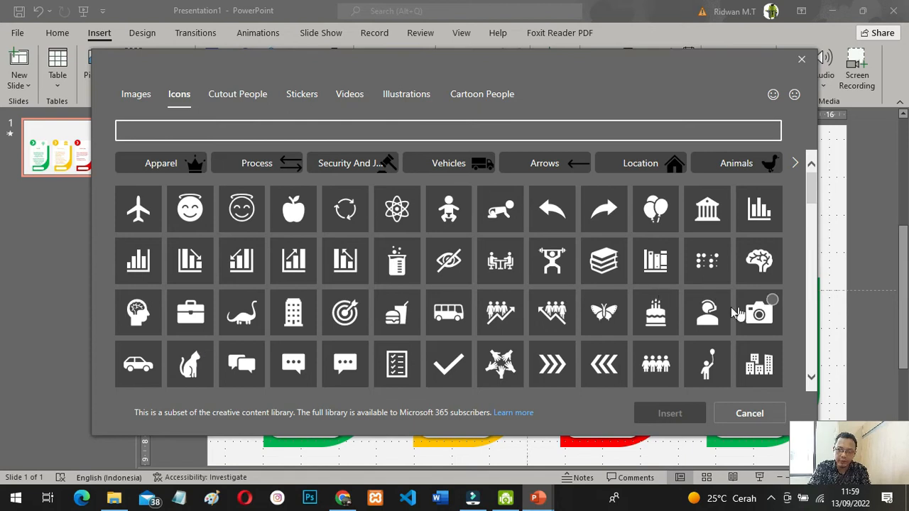
scroll(724, 318, "down", 1)
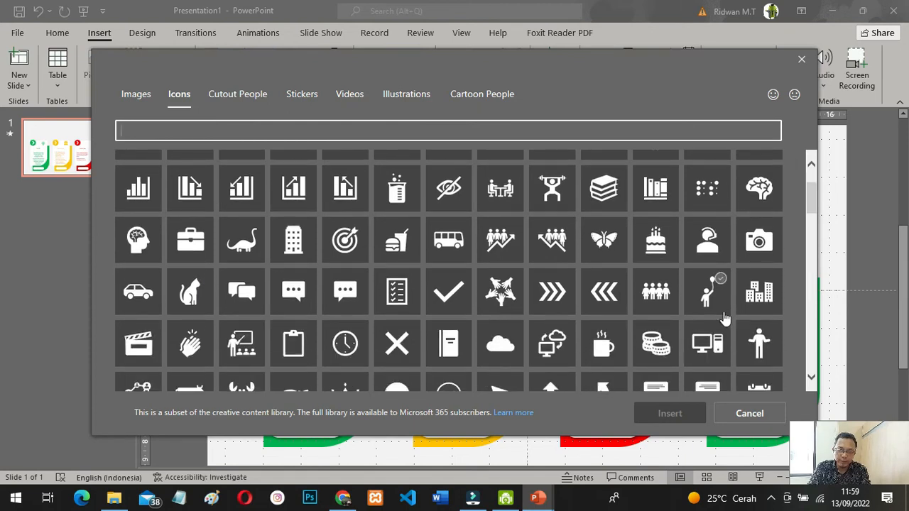
scroll(725, 318, "down", 1)
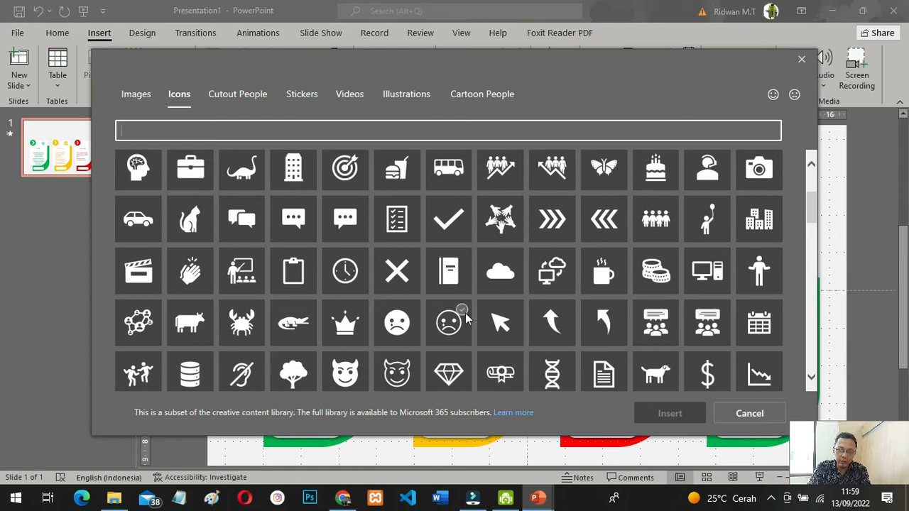
scroll(465, 318, "down", 1)
scroll(305, 224, "up", 3)
left_click(146, 129)
type("working")
left_click(138, 191)
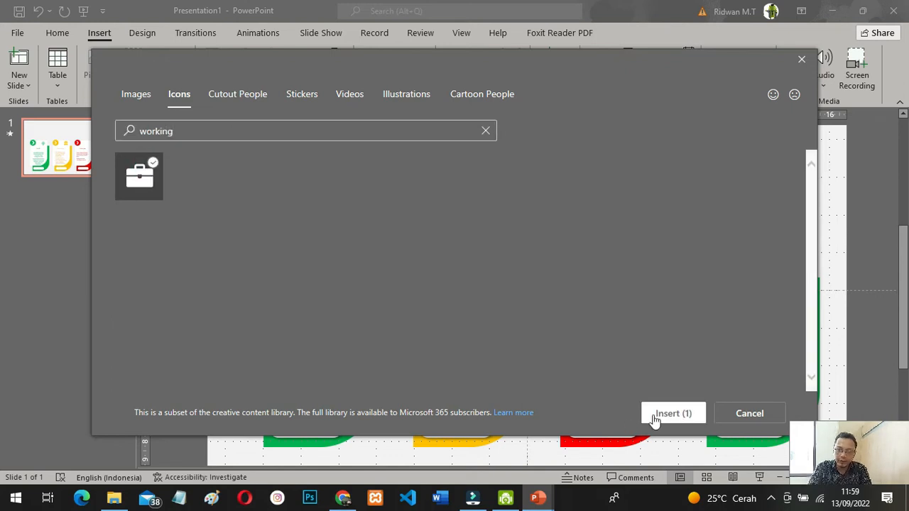
left_click(655, 419)
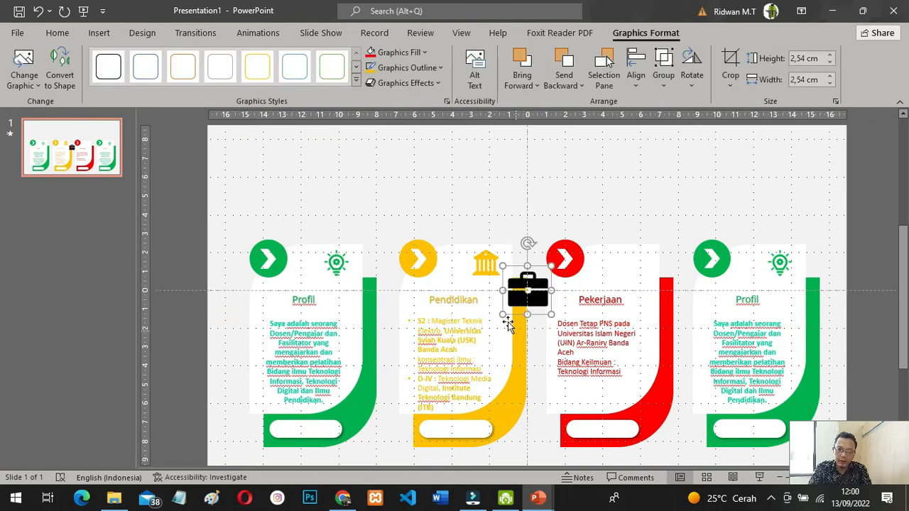
Shrink the briefcase icon to about 1,81 cm, place it in the third card's upper-right corner, and set its fill and outline to standard Red
left_click_drag(502, 316, 642, 270)
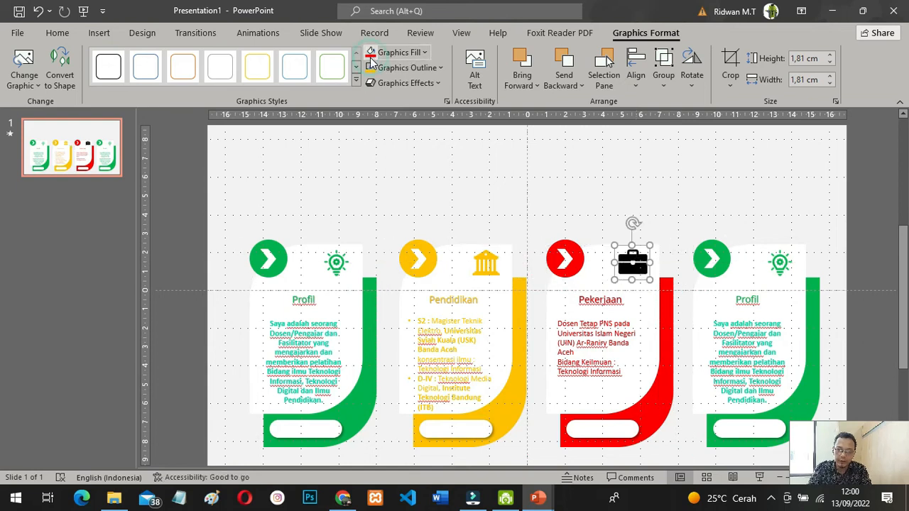
left_click(370, 56)
left_click(439, 68)
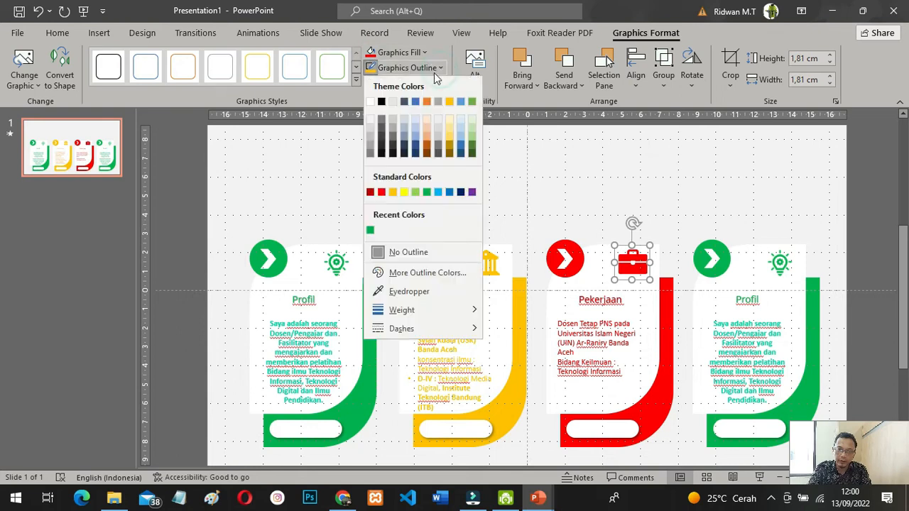
left_click(381, 193)
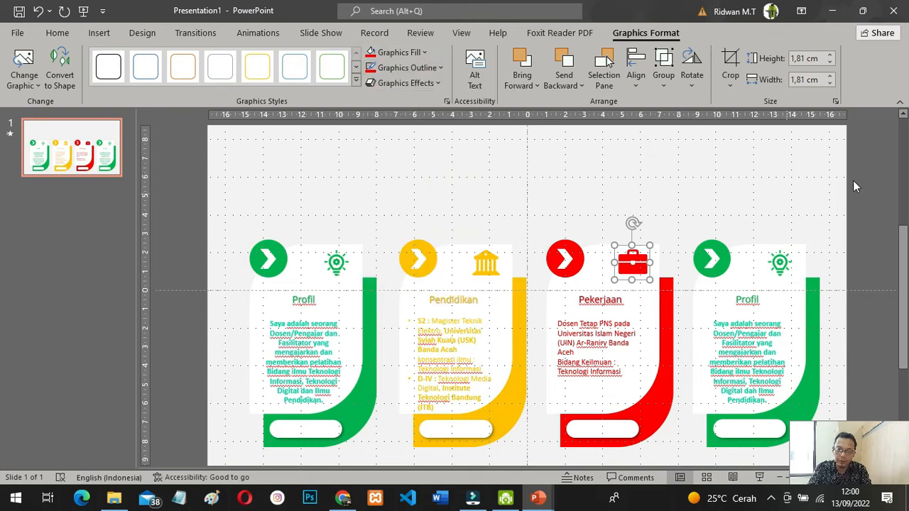
left_click(859, 186)
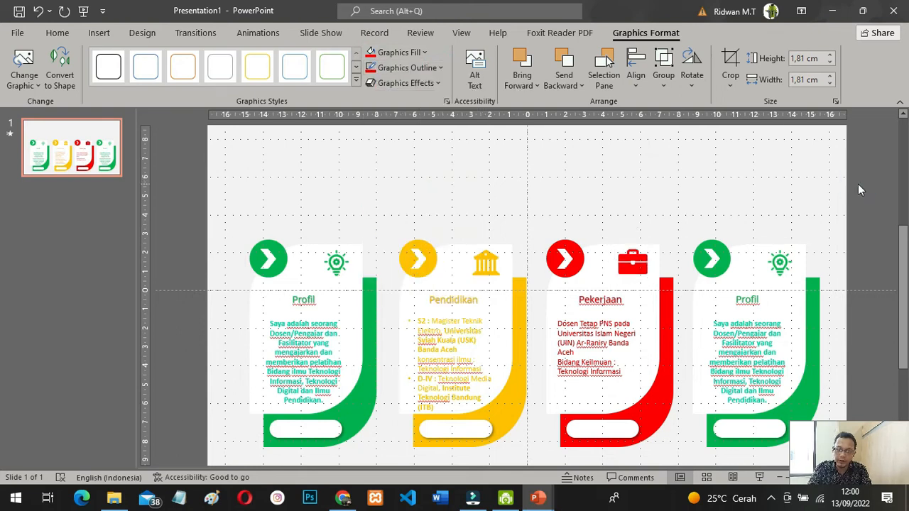
Switch to New-Presentation.pptx to view the fourth card's design on slide 1, and return to Presentation1
left_click(544, 501)
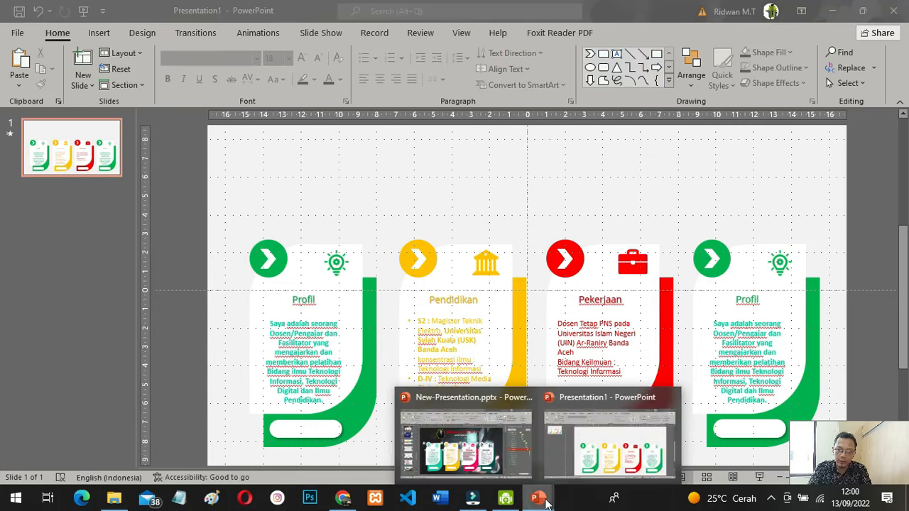
left_click(469, 462)
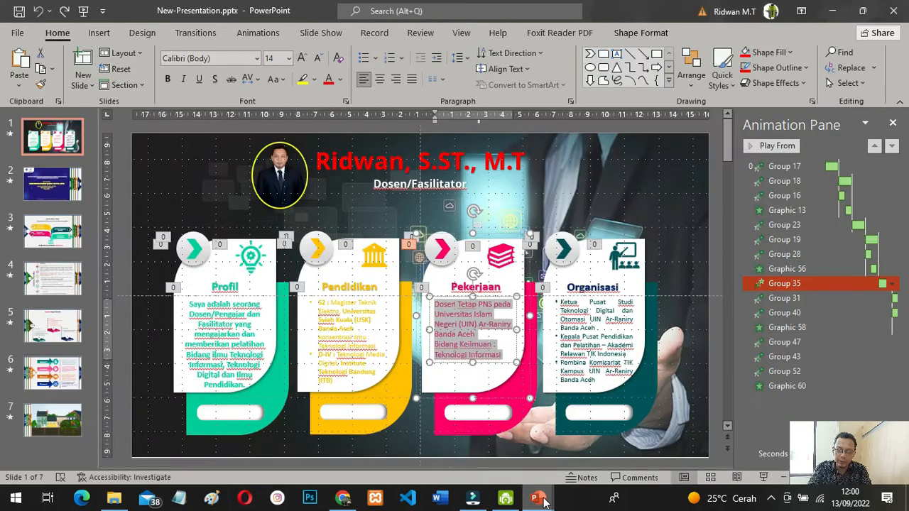
left_click(544, 502)
left_click(605, 458)
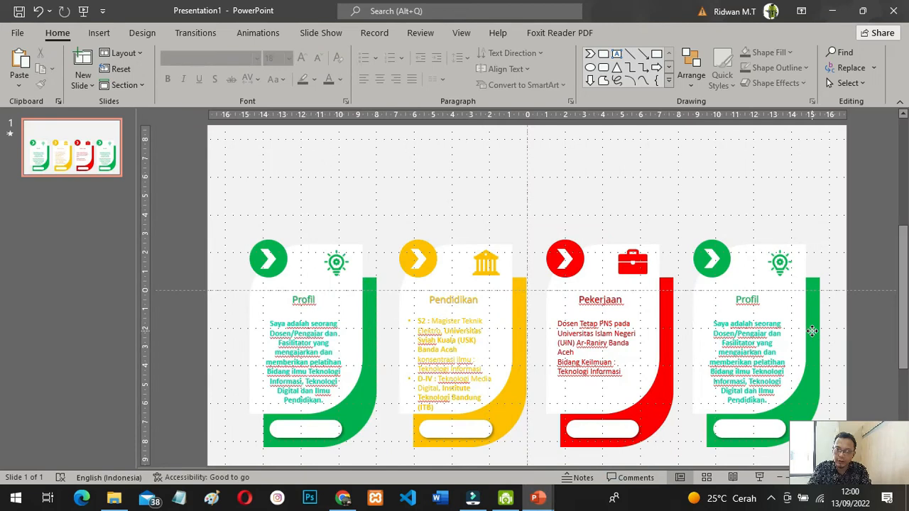
Fill the fourth card's curved backing shape and its arrow circle with the standard Dark Blue
left_click(812, 331)
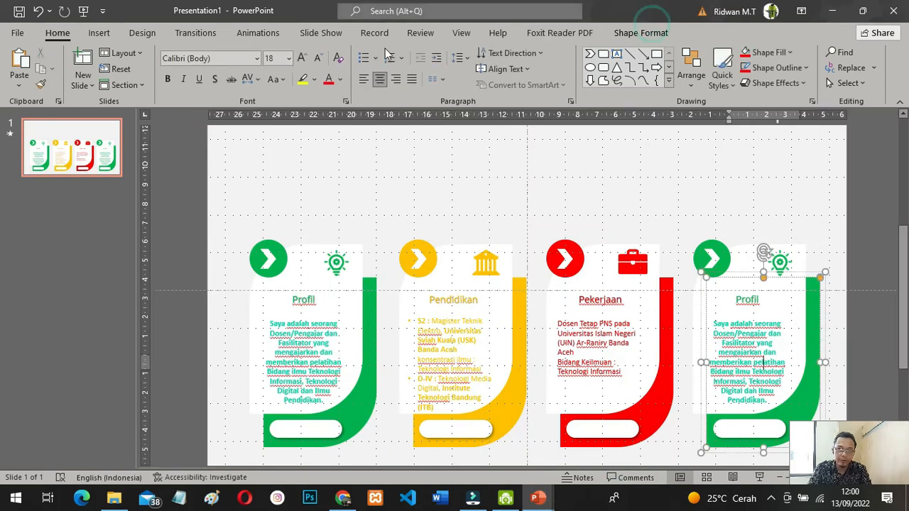
left_click(638, 34)
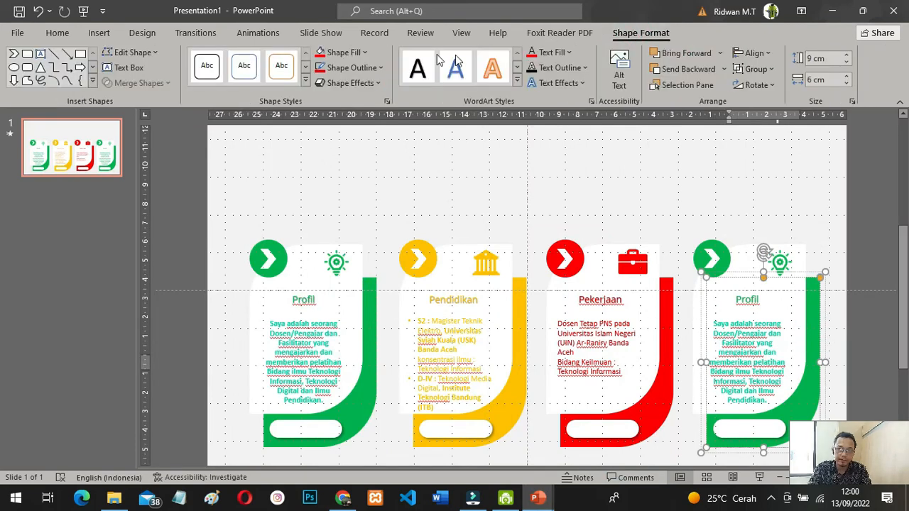
left_click(366, 54)
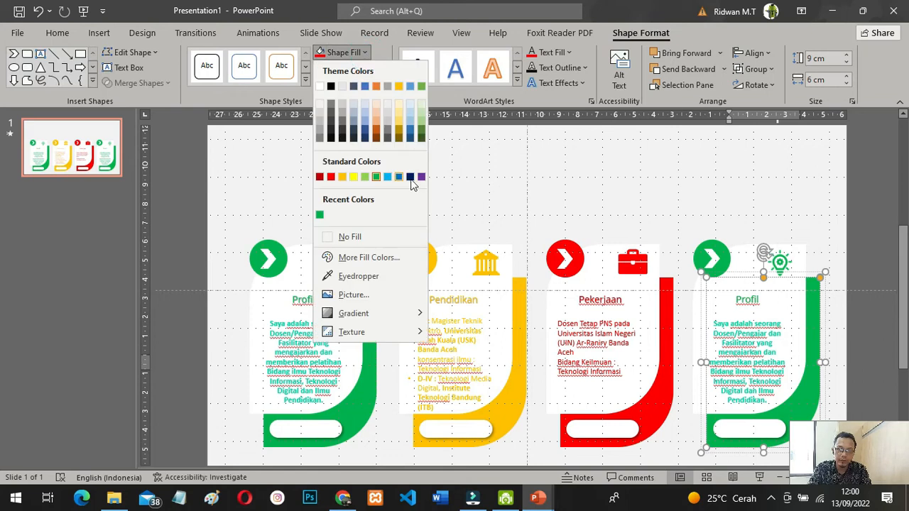
left_click(410, 177)
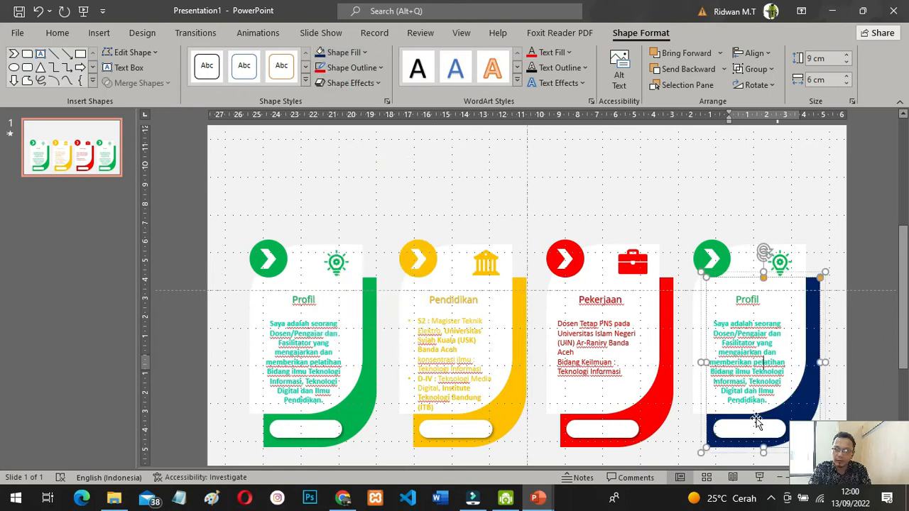
left_click(722, 254)
left_click(320, 54)
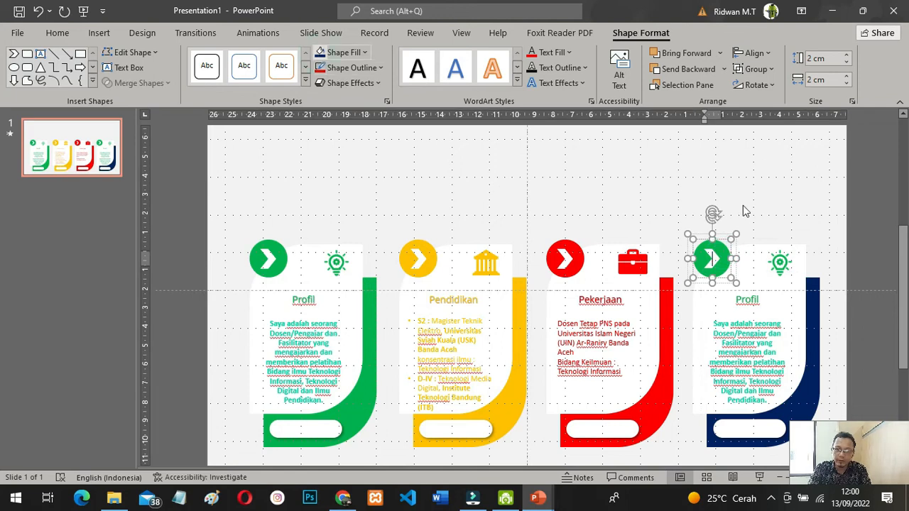
Delete the fourth card's light-bulb icon, and copy the Organisasi card's body text from slide 1 of New-Presentation.pptx for use in Presentation1
left_click(781, 262)
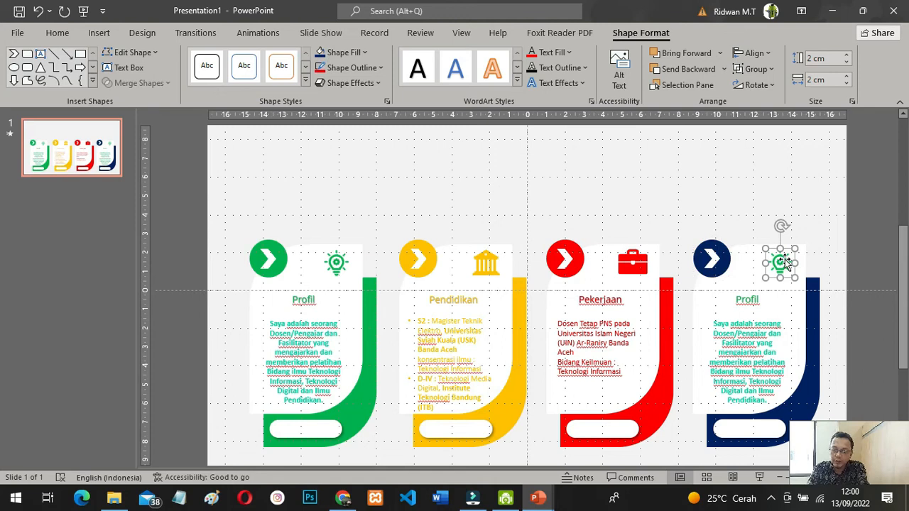
key("Delete")
left_click(479, 452)
left_click(602, 328)
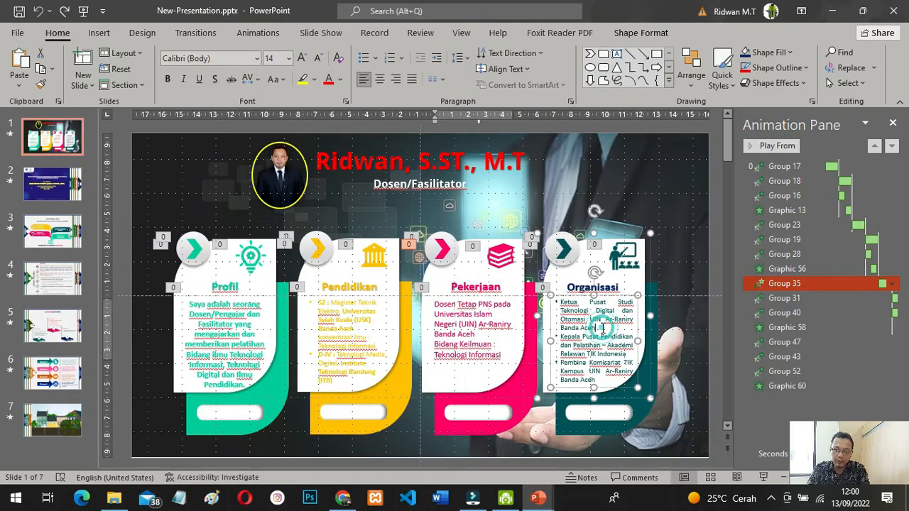
key("ctrl+a")
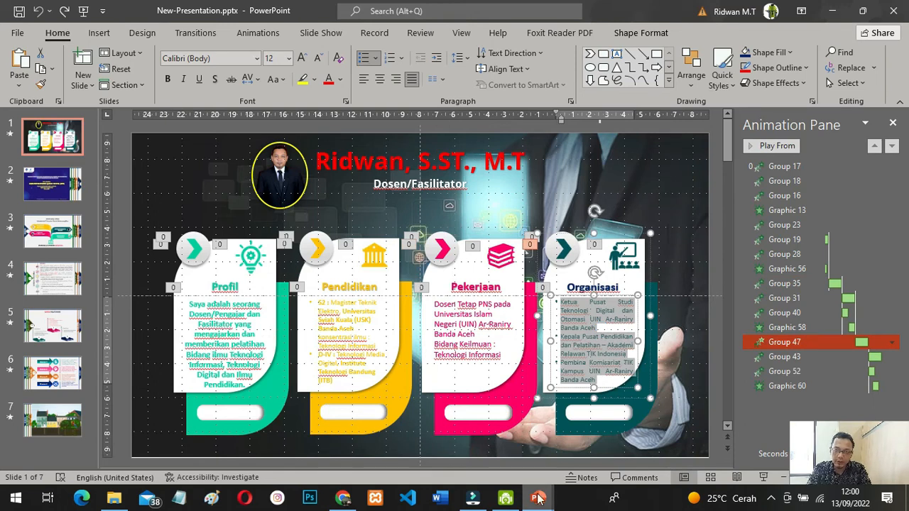
mouse_move(537, 497)
left_click(643, 454)
Replace the fourth card's title with "Organisasi" and its body with the copied organisation text
key("ctrl+a")
type("Organisasi")
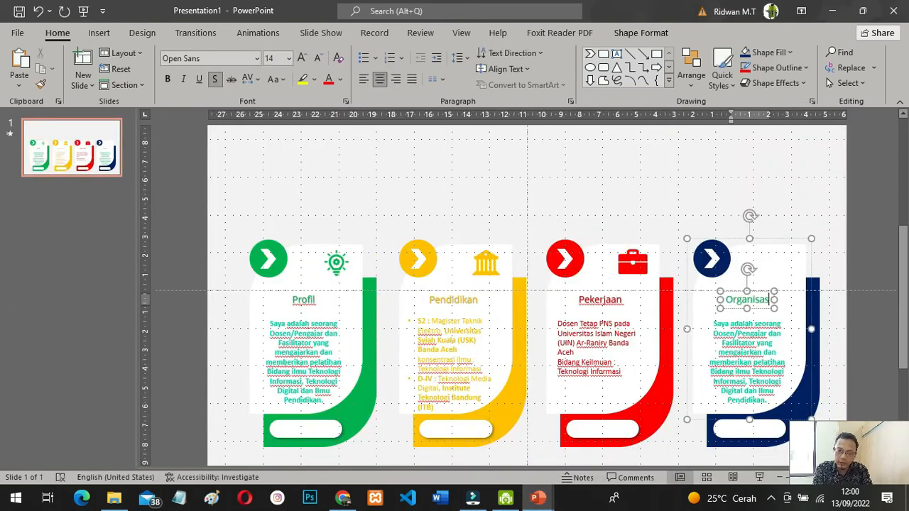
left_click(741, 355)
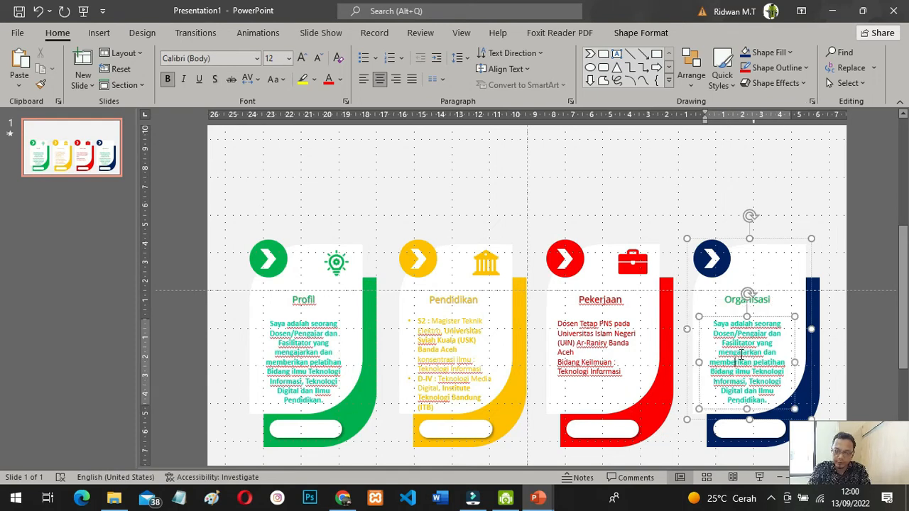
key("ctrl+a")
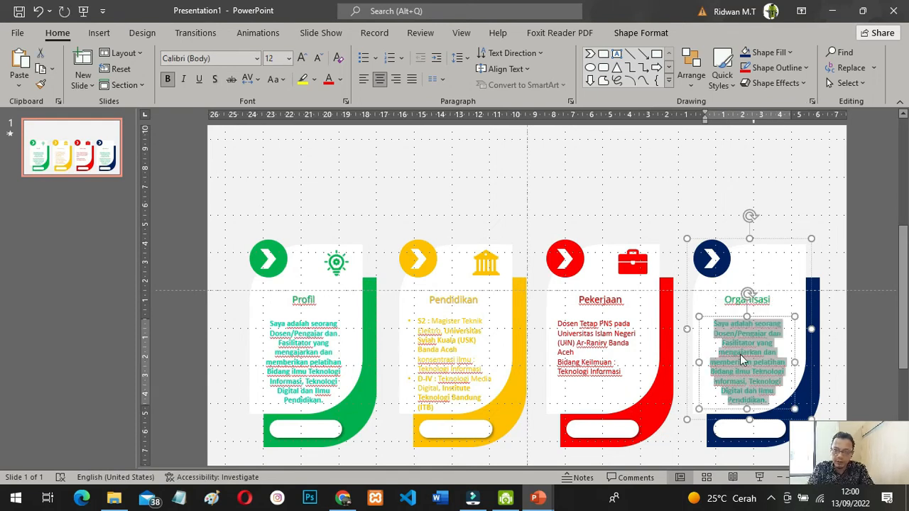
type("Ketua Pusat Studi Teknologi Digital dan Otomasi UIN Ar-Raniry Banda Aceh Kepala Pusat Pendidikan dan Pelatihan Akademi Relawan TIK Indonesia Pembina Komisariat TIK Kampus UIN Ar-Raniry Banda Aceh")
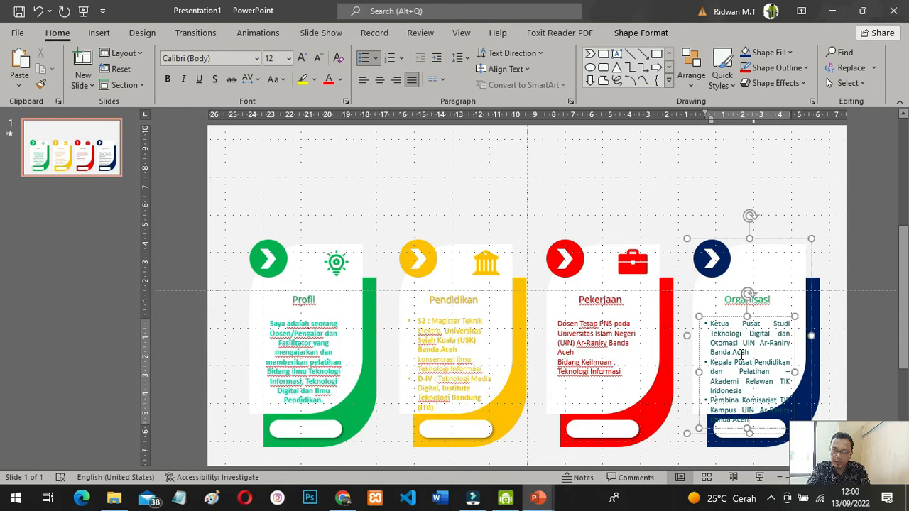
Recolour the fourth card's body text Dark Blue and move its text box up to just beneath the title
key("ctrl+a")
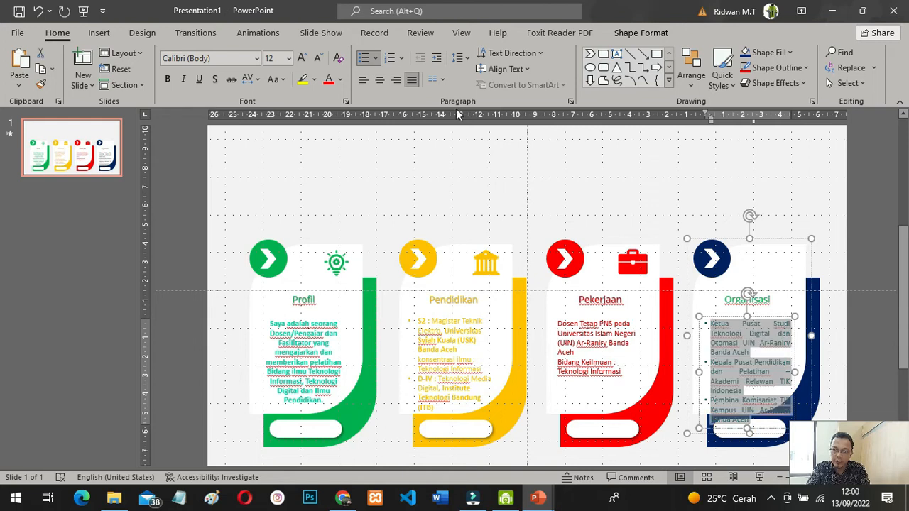
left_click(630, 34)
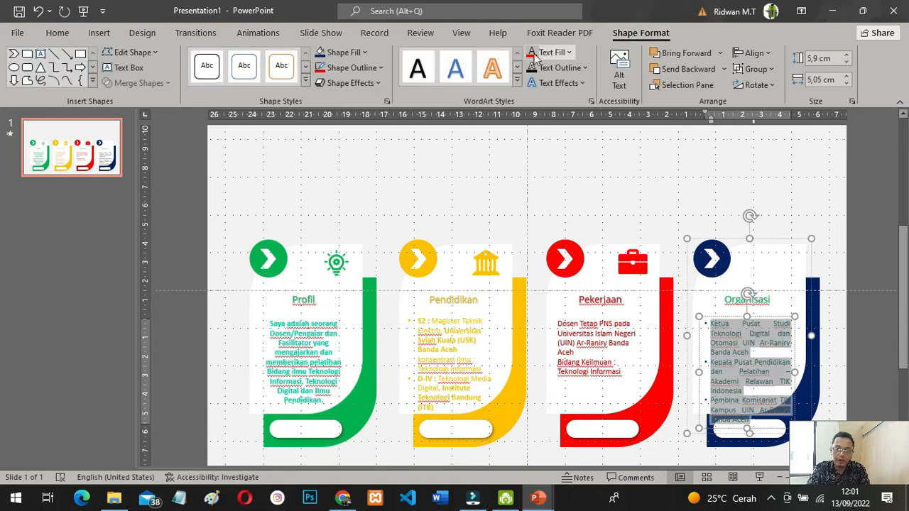
left_click(572, 54)
left_click(621, 178)
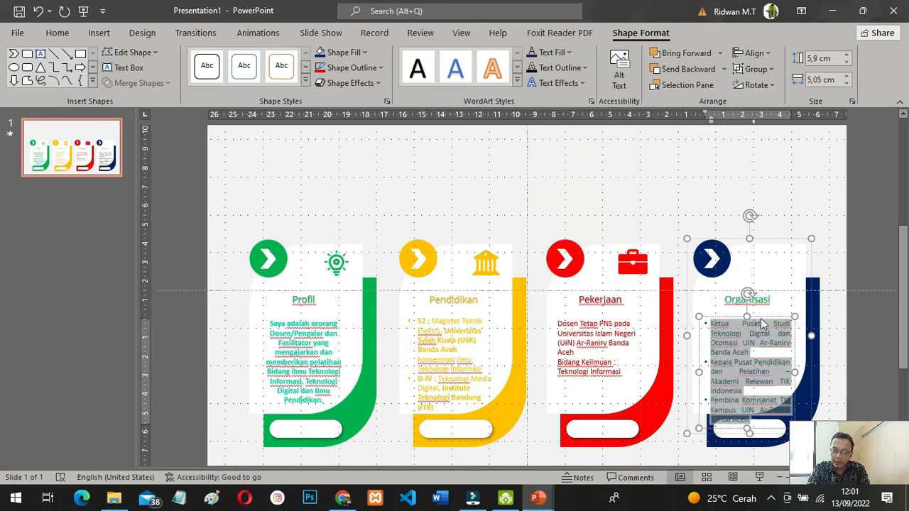
left_click_drag(759, 317, 753, 304)
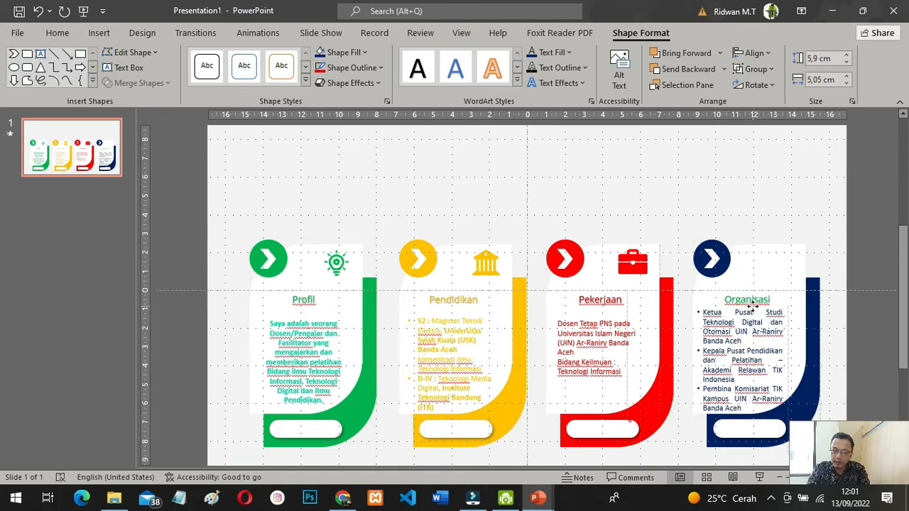
left_click(754, 304)
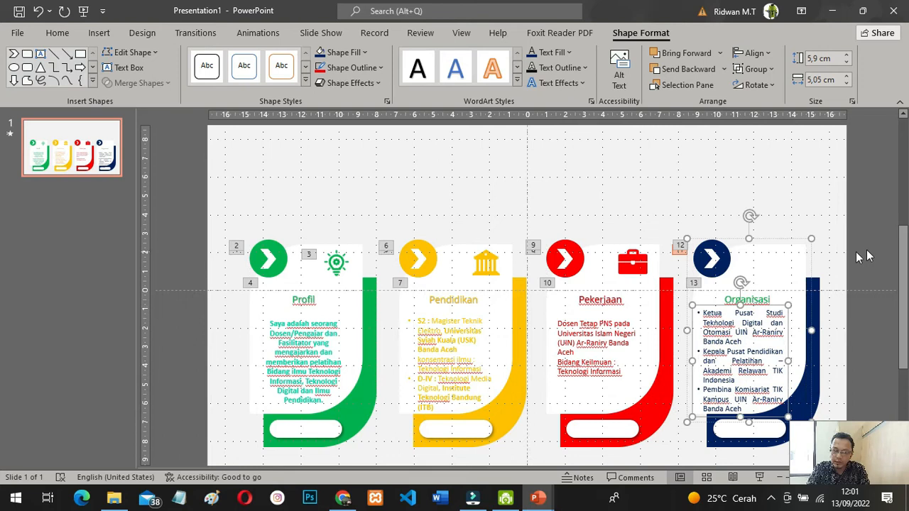
Recolour the fourth card's "Organisasi" title with the Dark Blue text fill
left_click(759, 299)
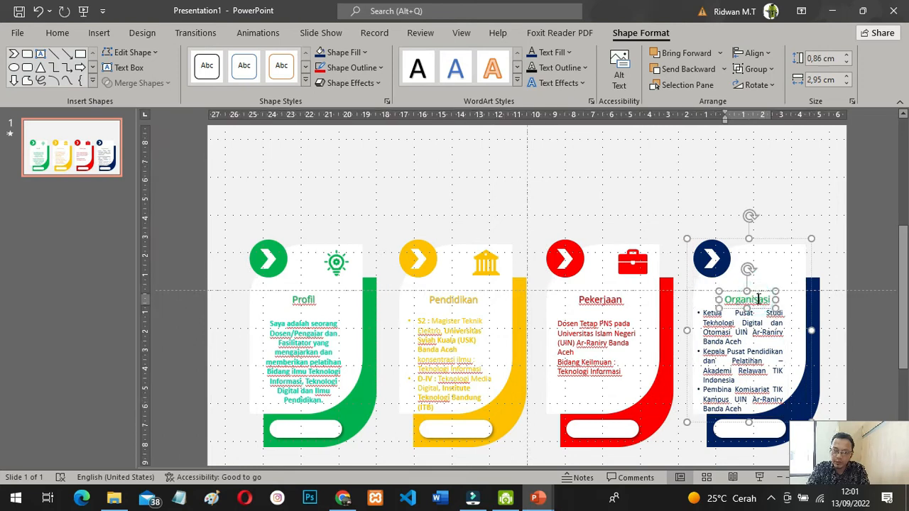
double_click(759, 299)
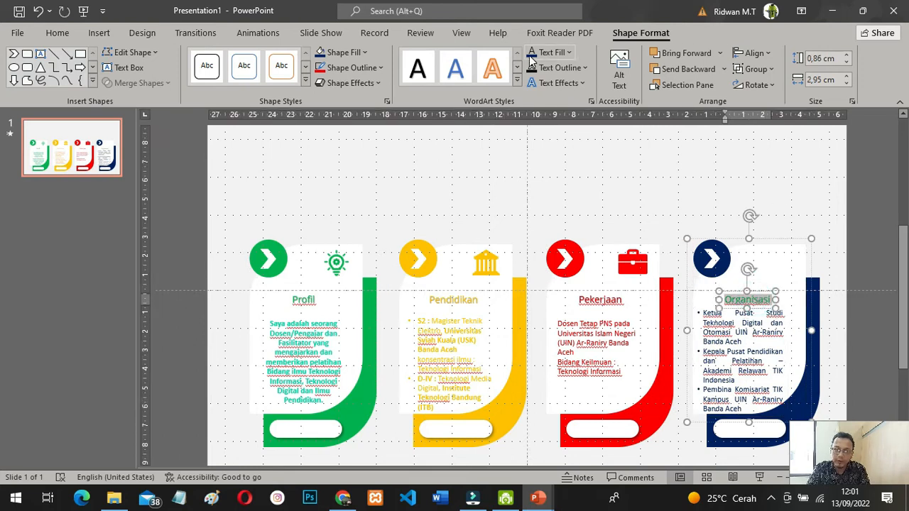
left_click(881, 254)
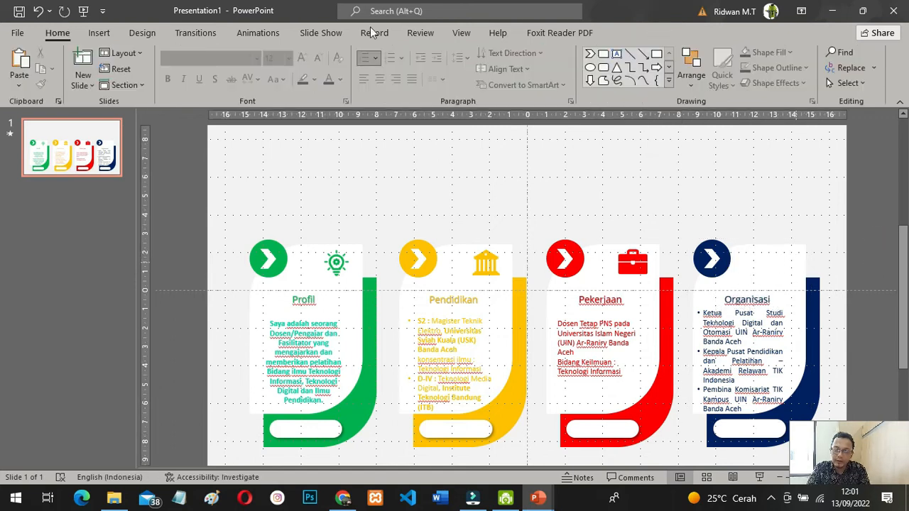
Insert the icon of two people sitting at a meeting table from the icon library
left_click(100, 33)
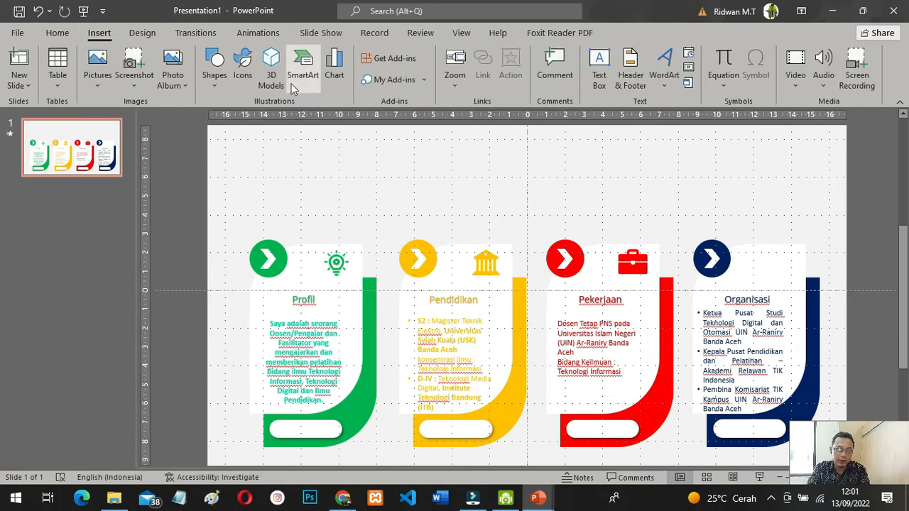
left_click(241, 68)
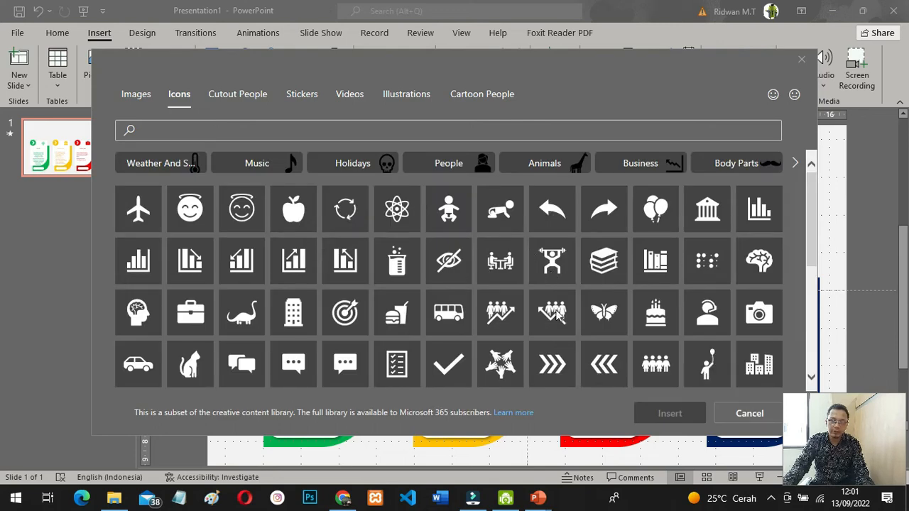
left_click_drag(814, 236, 822, 319)
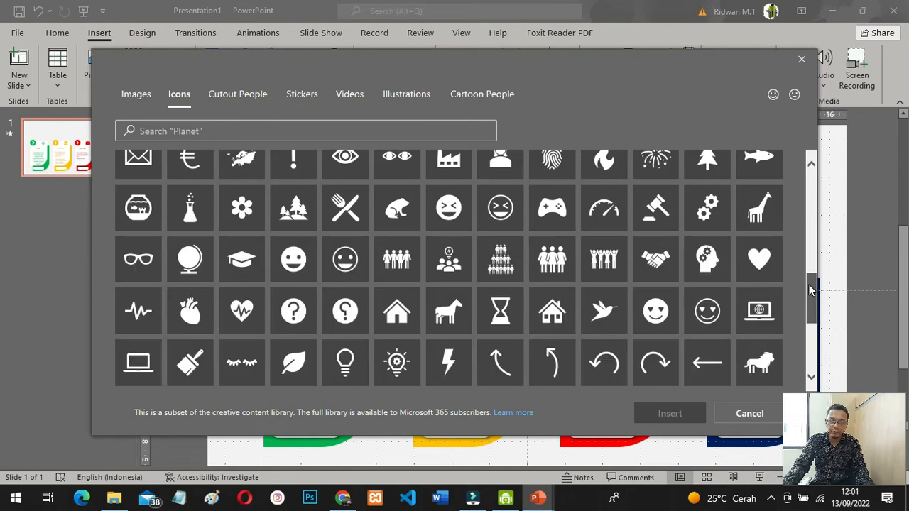
scroll(811, 290, "up", 2)
mouse_move(813, 284)
left_mouse_down()
mouse_move(816, 375)
mouse_move(815, 203)
left_mouse_up()
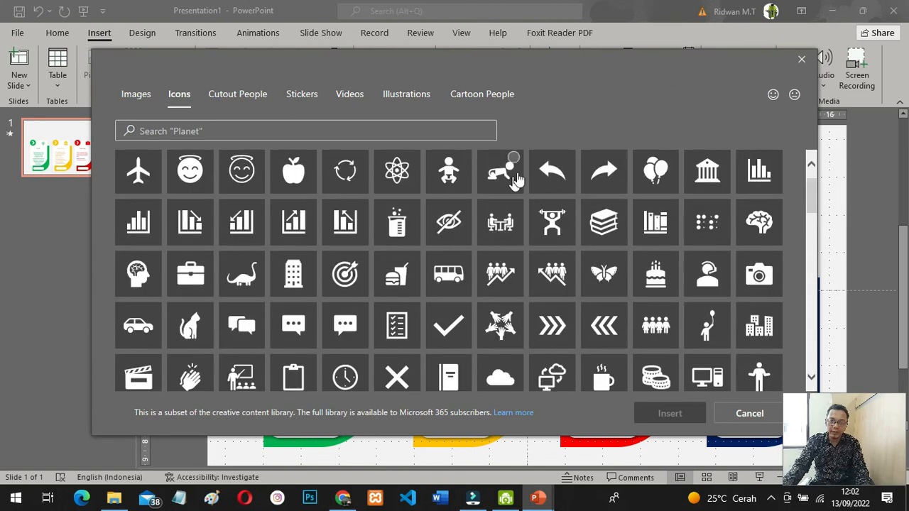
left_click(500, 222)
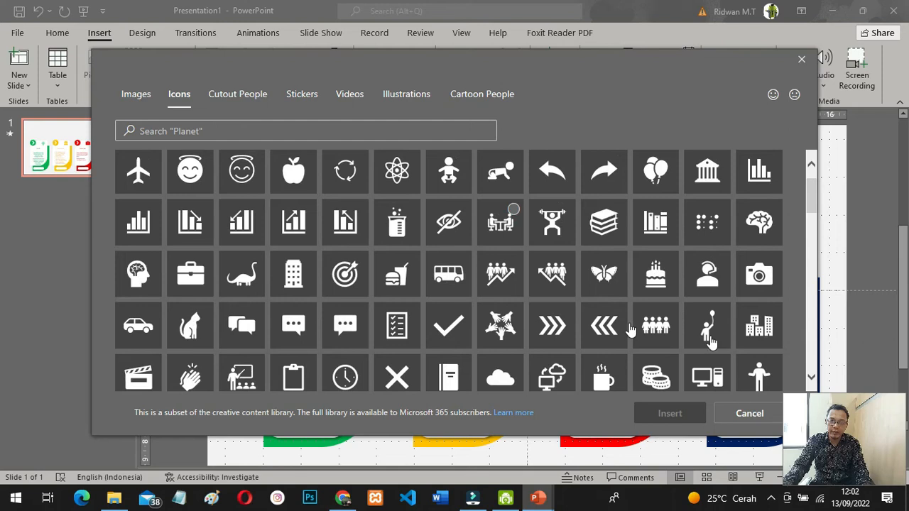
left_click(673, 417)
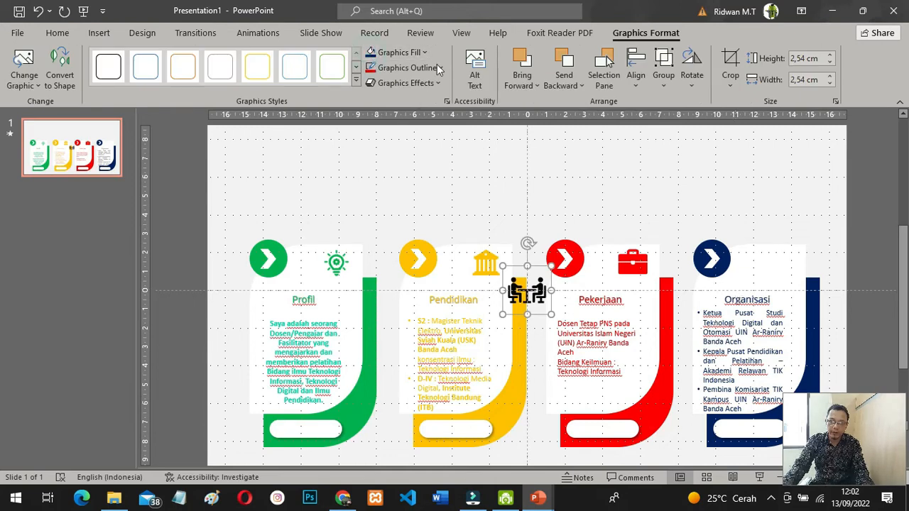
Colour the meeting icon Dark Blue, shrink it to about 1,94 cm, and place it in the fourth card's upper-right corner
left_click(435, 68)
left_click(461, 192)
left_click(502, 312)
left_click_drag(513, 307, 778, 265)
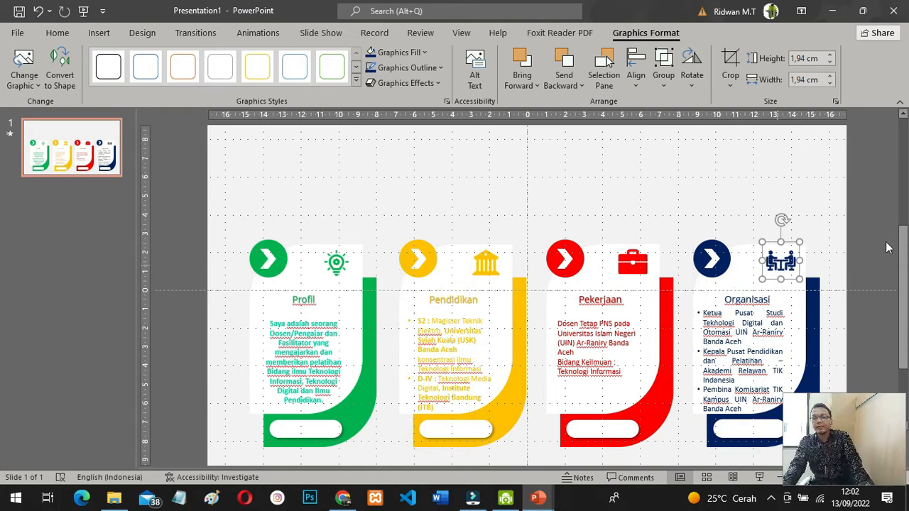